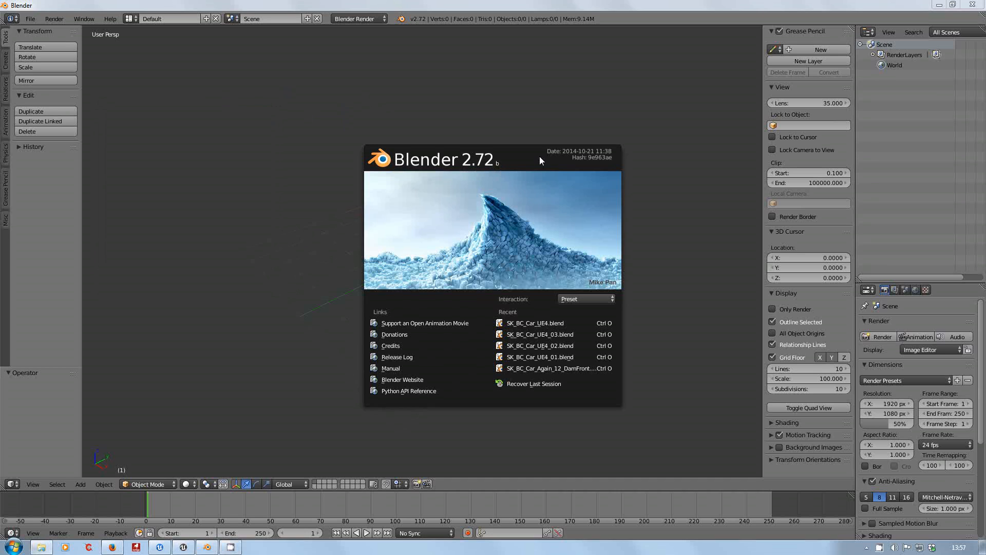
# Open the recent file SK_BC_Car_UE4.blend.
pyautogui.click(481, 72)
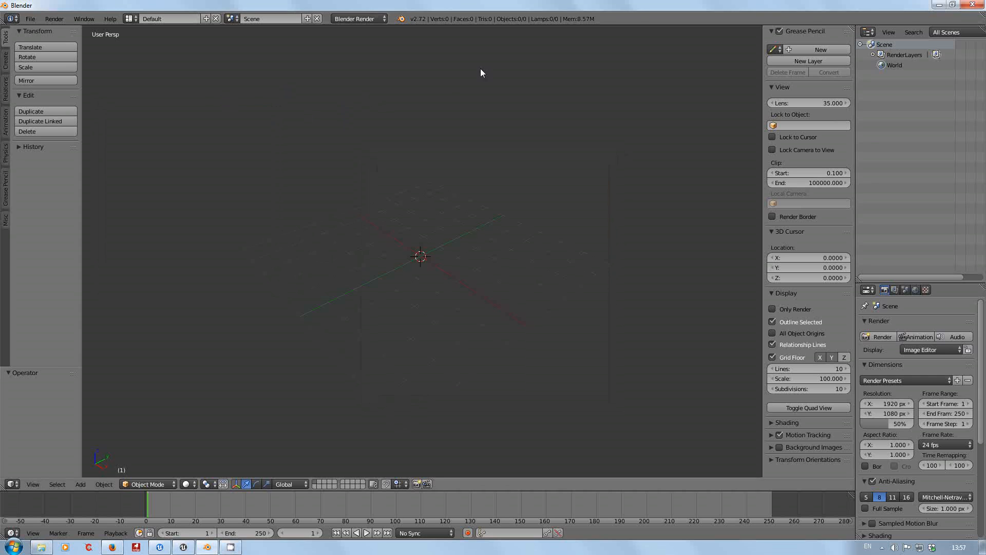
pyautogui.click(34, 20)
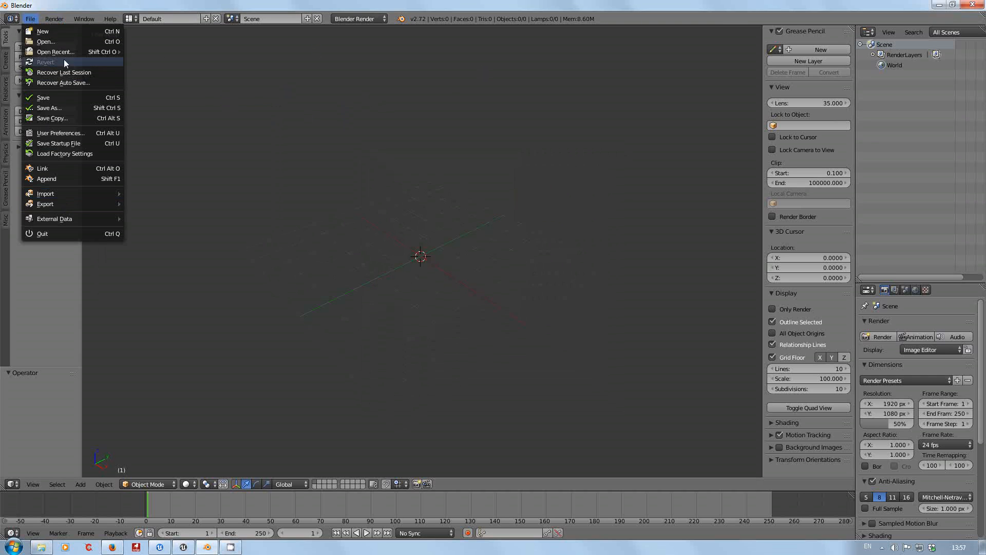
pyautogui.moveTo(65, 54)
pyautogui.click(165, 54)
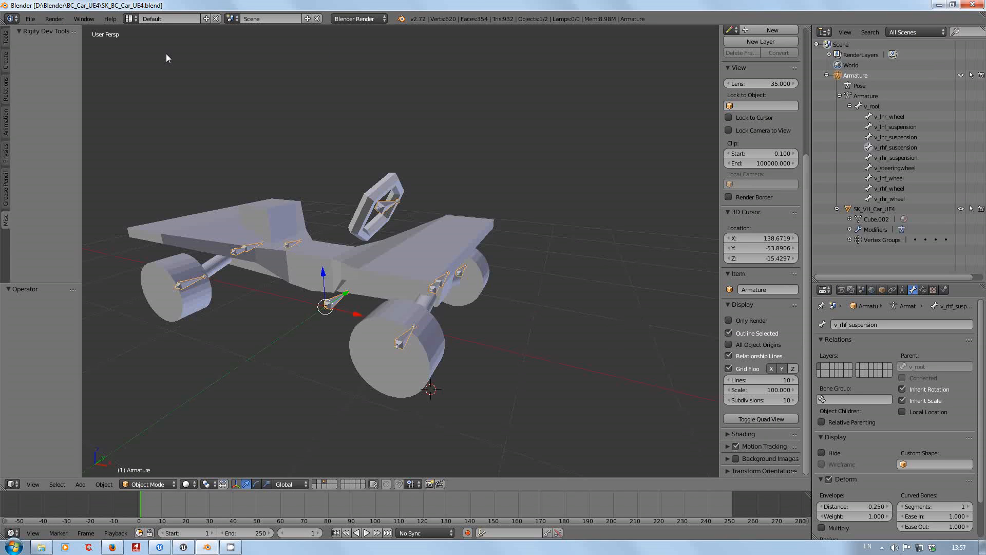
# Enter Edit Mode on the car's armature, select the v_root bone and show the armature's display settings.
pyautogui.click(273, 321)
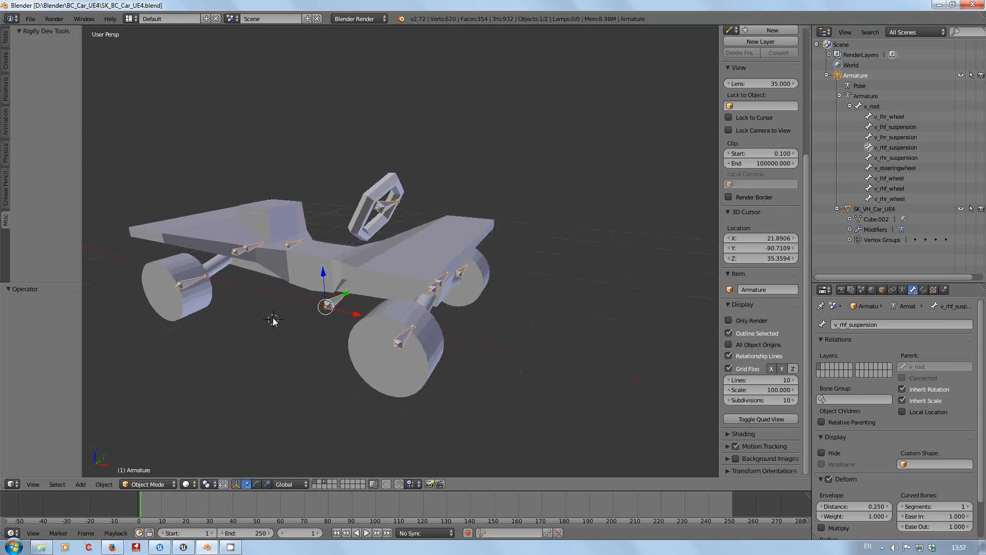
pyautogui.moveTo(272, 322); pyautogui.dragTo(360, 331, button='middle')
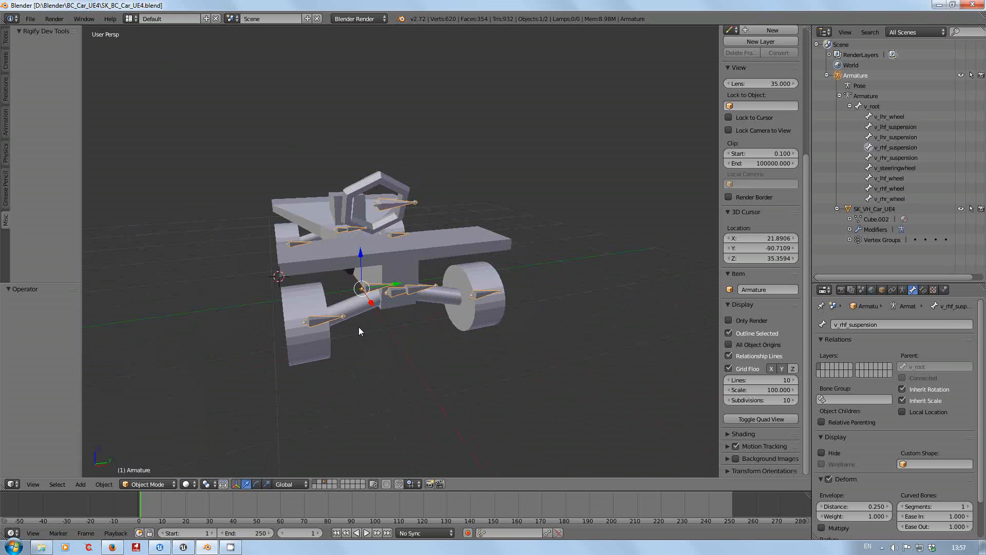
pyautogui.scroll(-2, 358, 331)
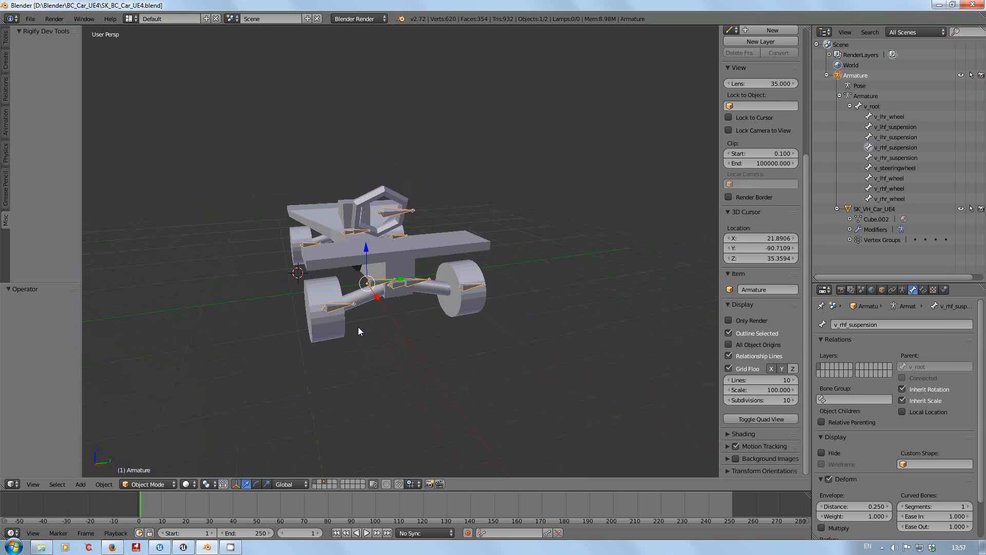
pyautogui.moveTo(157, 318); pyautogui.dragTo(205, 307, button='middle')
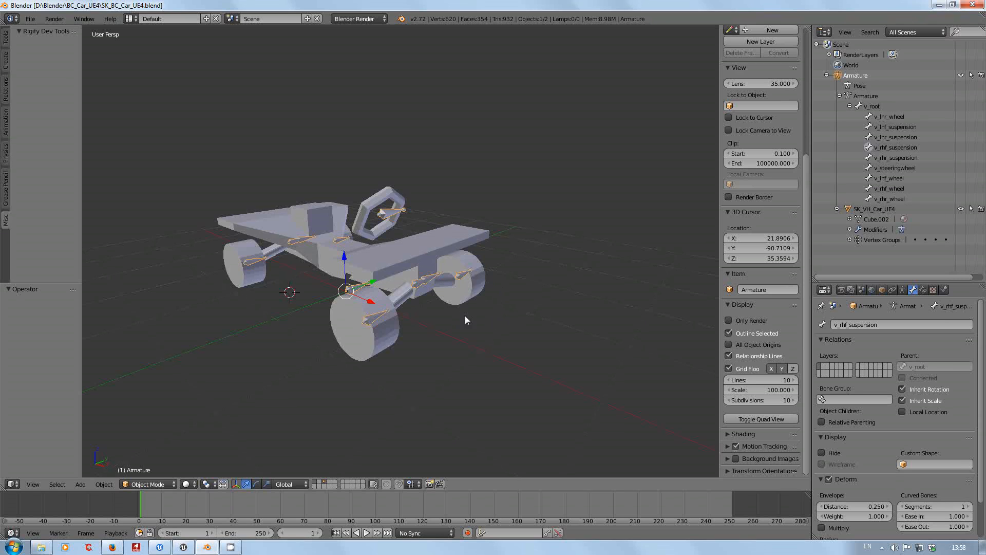
pyautogui.click(852, 78)
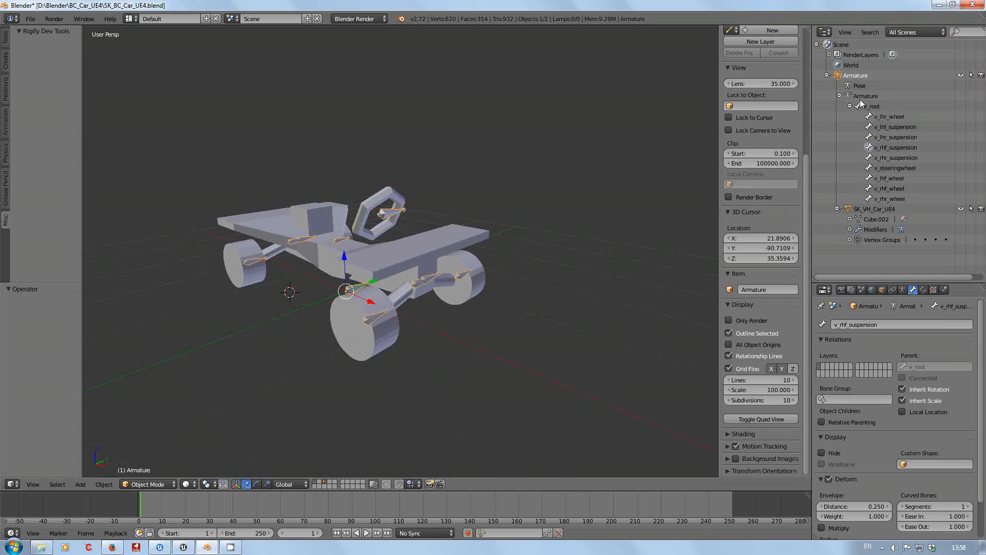
pyautogui.click(861, 98)
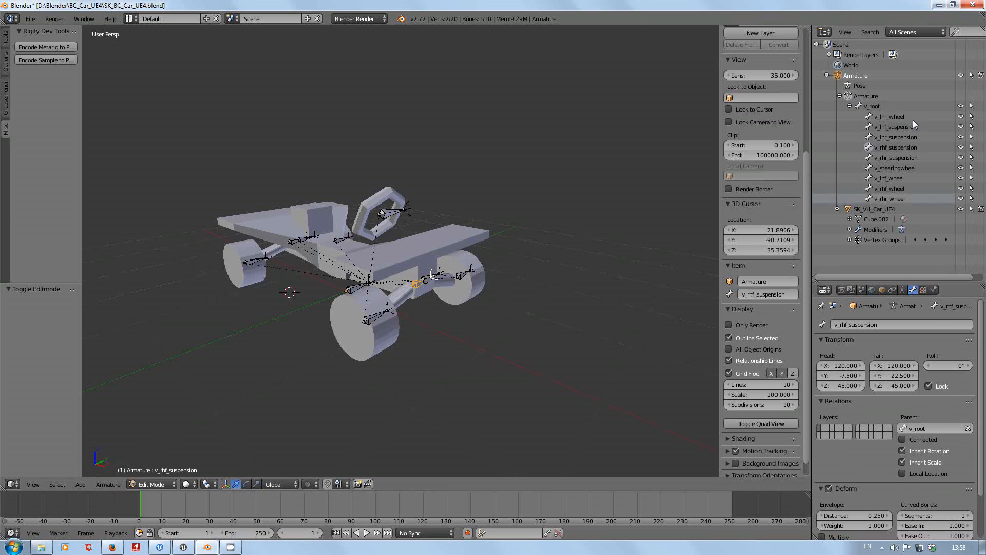
pyautogui.click(875, 108)
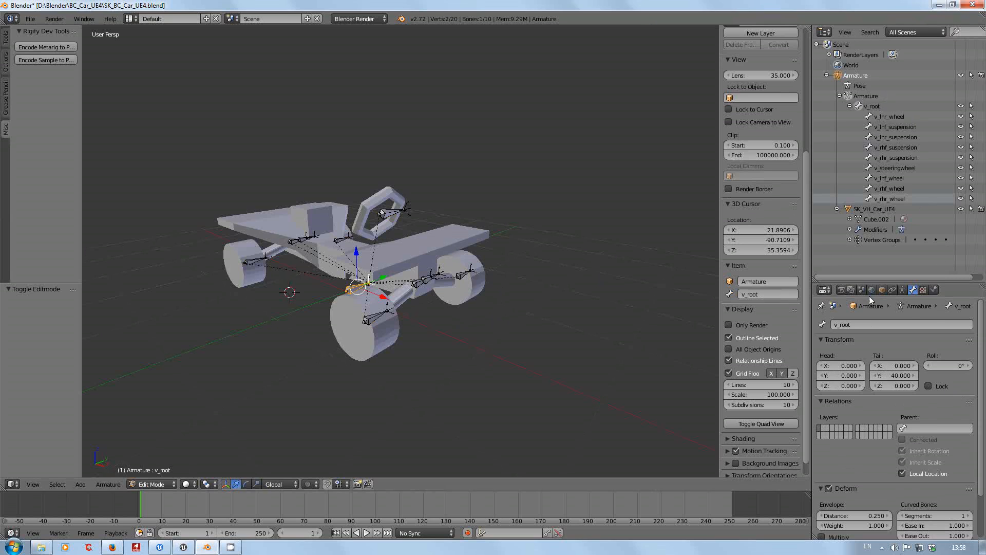
pyautogui.click(902, 290)
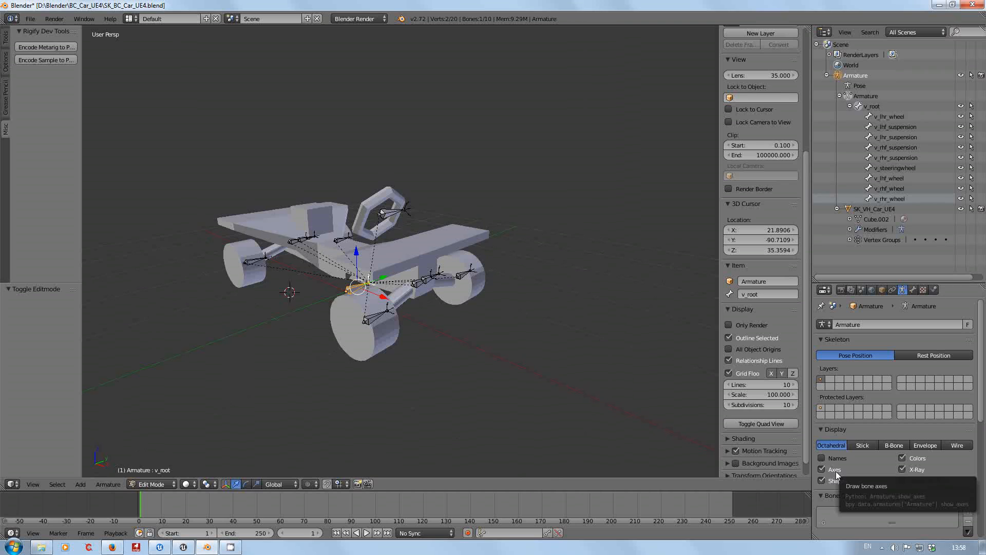
# Examine the v_root bone up close from several angles, checking its placement under the chassis and its axis orientation.
pyautogui.scroll(4, 462, 324)
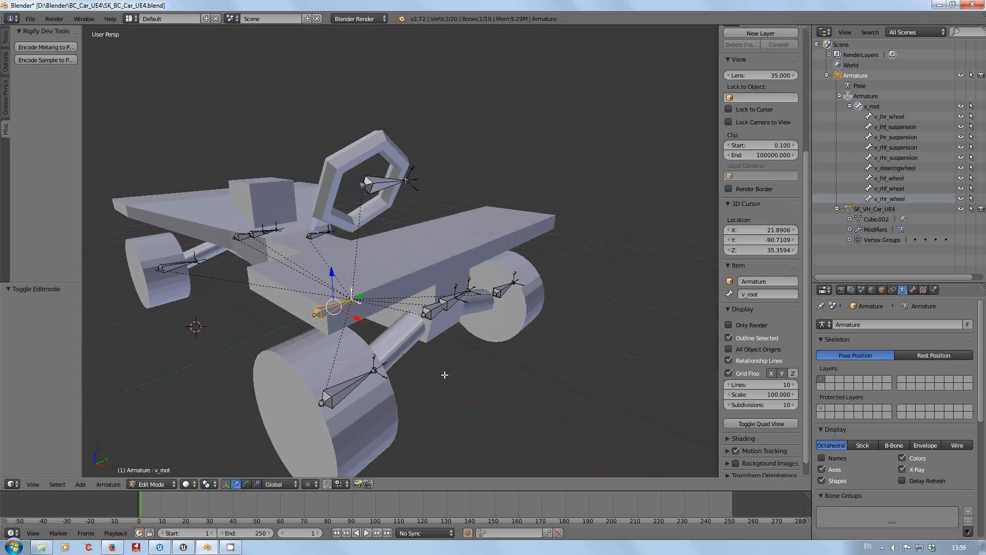
pyautogui.moveTo(443, 371); pyautogui.dragTo(386, 312, button='middle')
pyautogui.scroll(3, 394, 330)
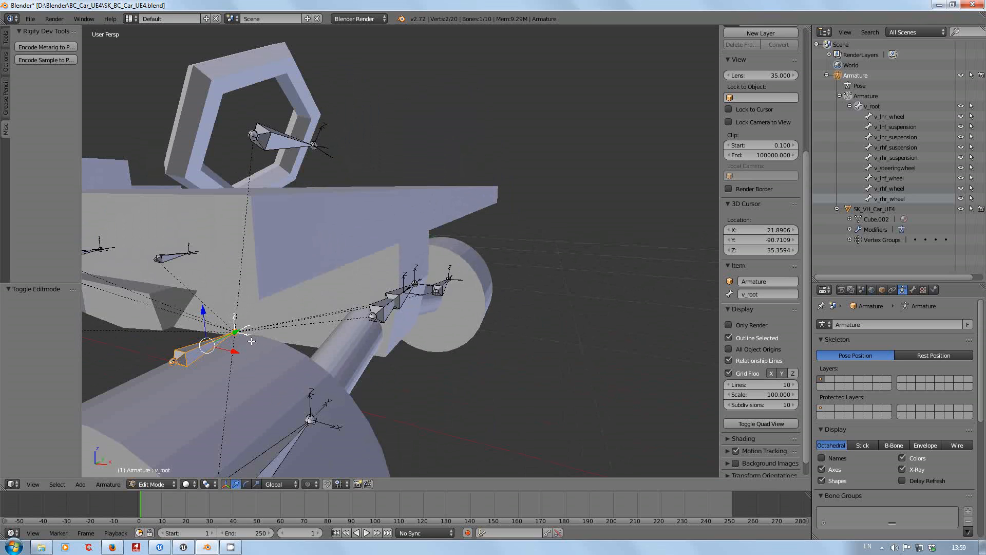
pyautogui.moveTo(252, 340); pyautogui.dragTo(364, 211, button='middle')
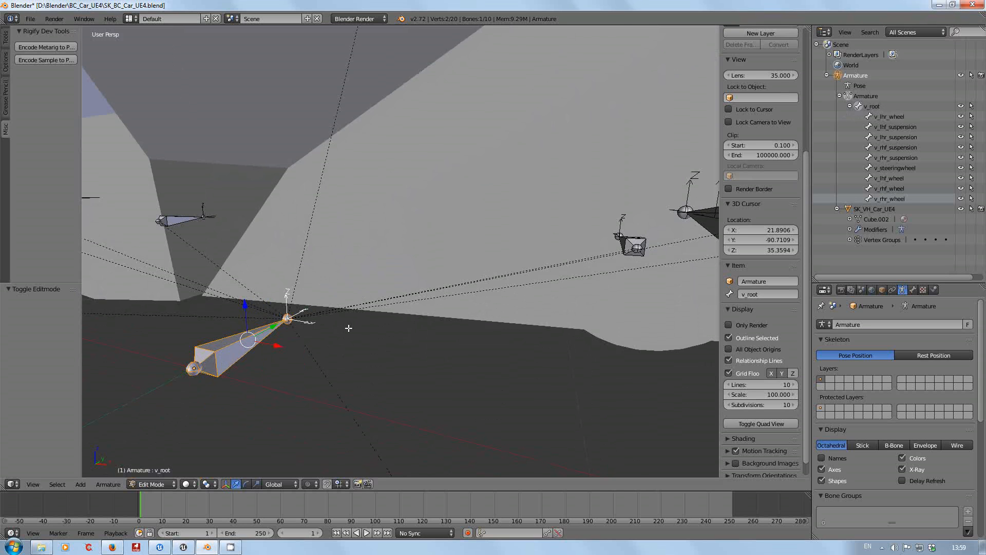
pyautogui.moveTo(282, 356); pyautogui.dragTo(325, 321, button='middle')
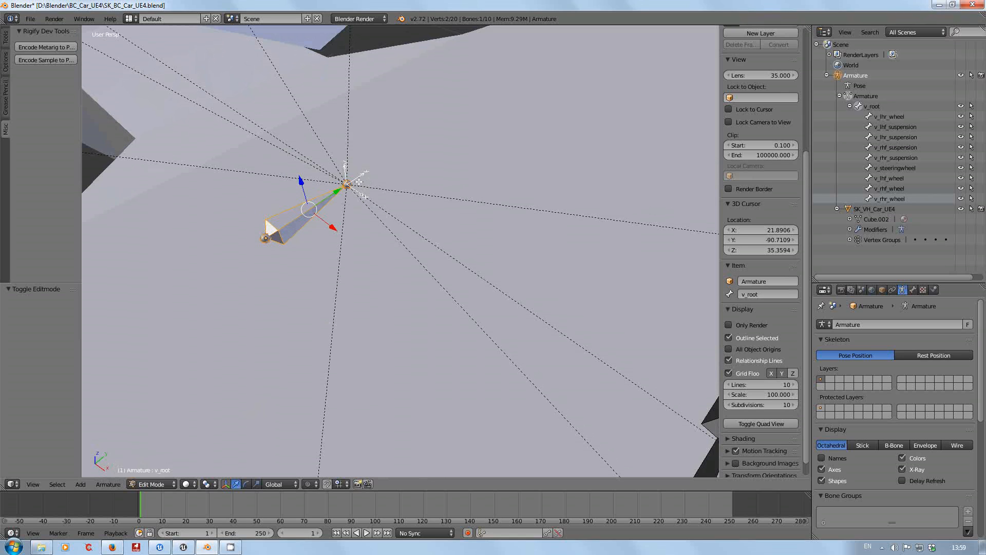
pyautogui.scroll(-4, 411, 141)
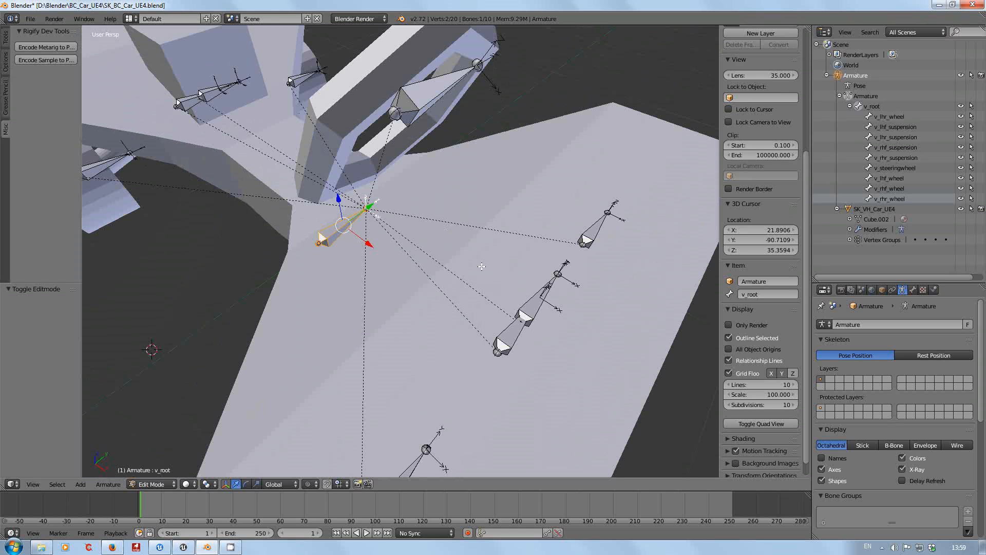
pyautogui.moveTo(482, 266); pyautogui.dragTo(450, 247, button='middle')
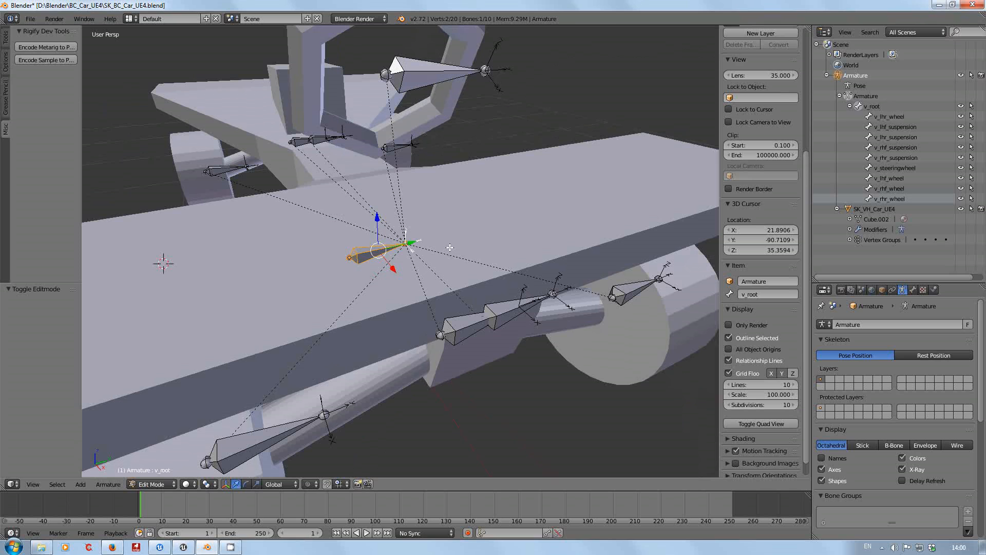
pyautogui.moveTo(409, 339); pyautogui.dragTo(390, 303, button='middle')
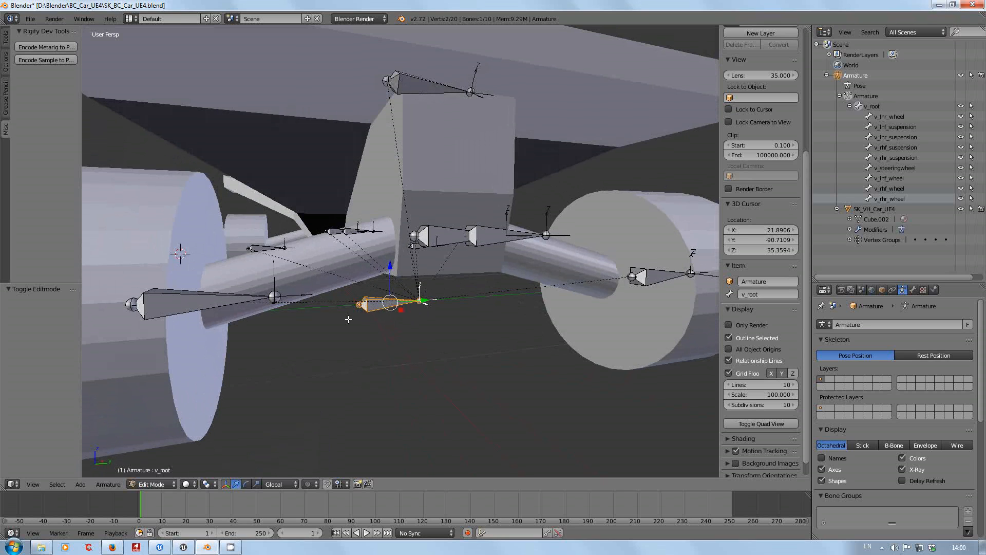
pyautogui.moveTo(355, 311); pyautogui.dragTo(431, 326, button='middle')
# Examine how the wheel, suspension and steering wheel bones are placed on the car and parented to v_root.
pyautogui.scroll(-4, 442, 326)
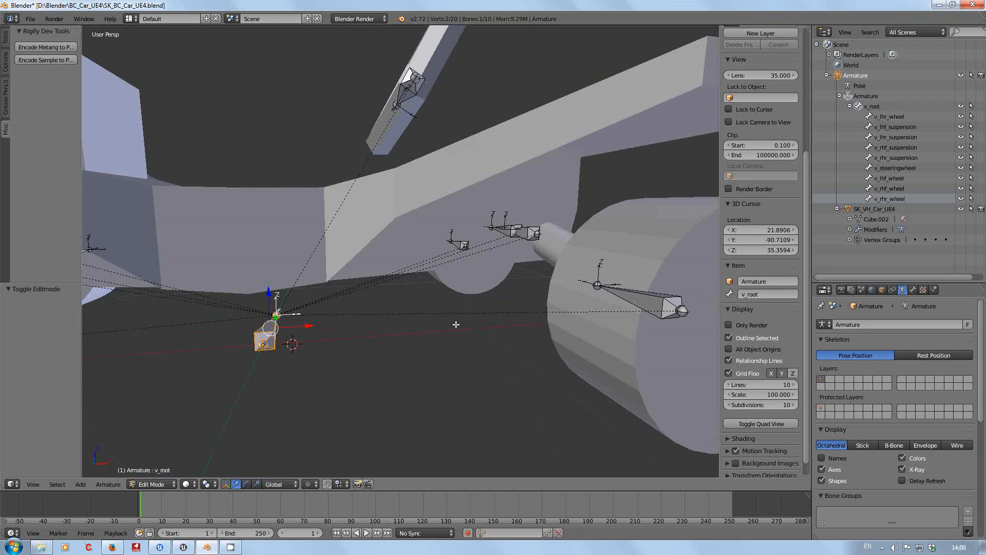
pyautogui.scroll(-5, 455, 326)
pyautogui.scroll(2, 455, 325)
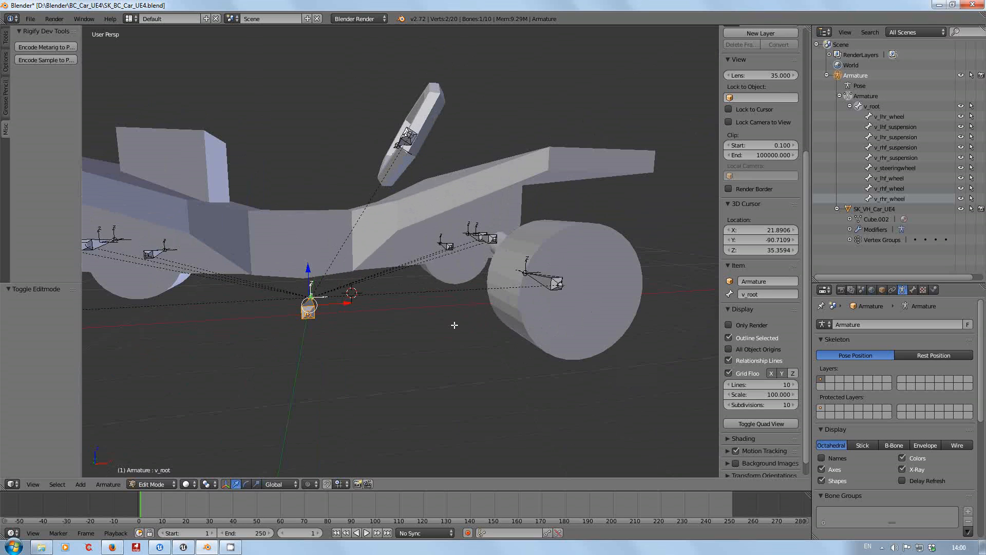
pyautogui.moveTo(484, 326); pyautogui.dragTo(371, 331, button='middle')
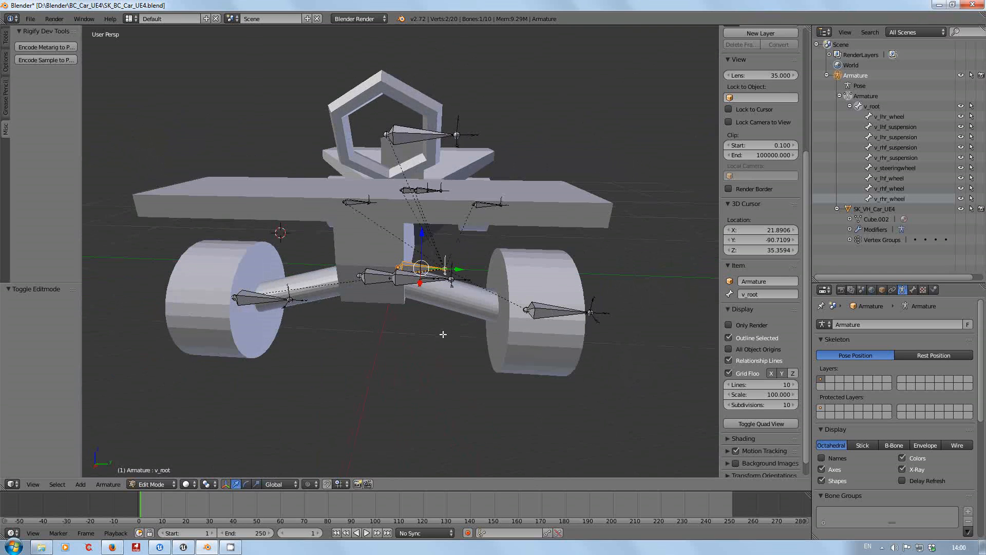
pyautogui.moveTo(442, 332); pyautogui.dragTo(421, 332, button='middle')
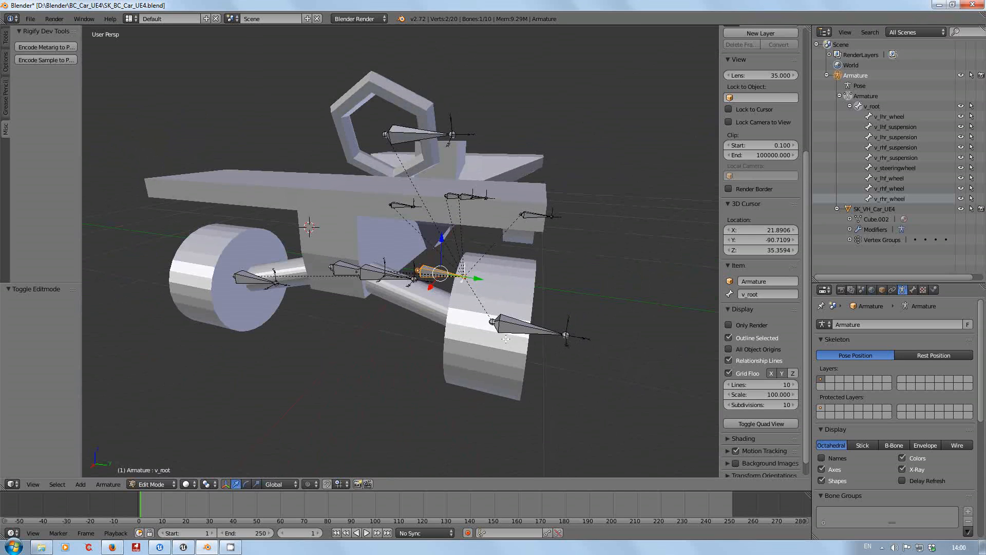
pyautogui.moveTo(408, 347); pyautogui.dragTo(435, 354, button='middle')
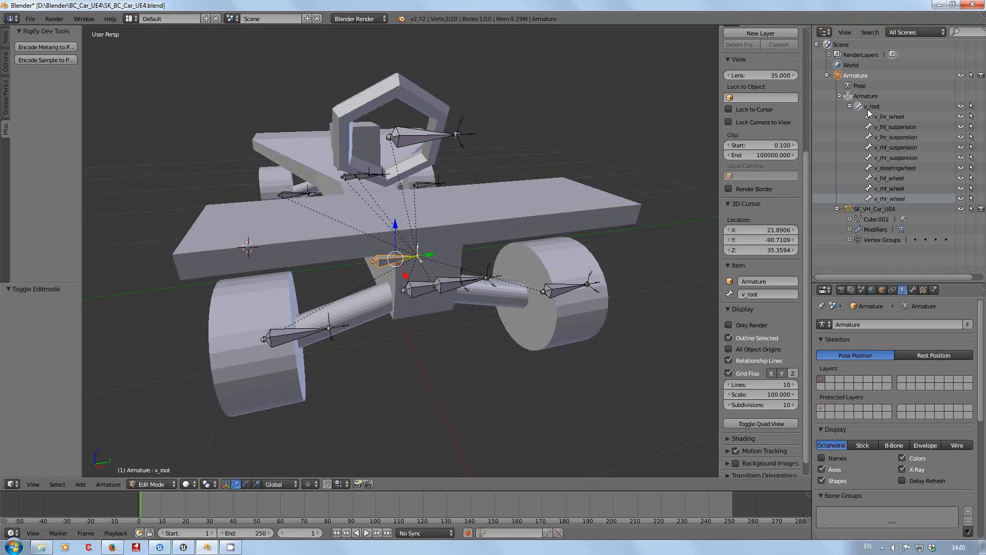
pyautogui.moveTo(437, 276); pyautogui.dragTo(331, 274, button='middle')
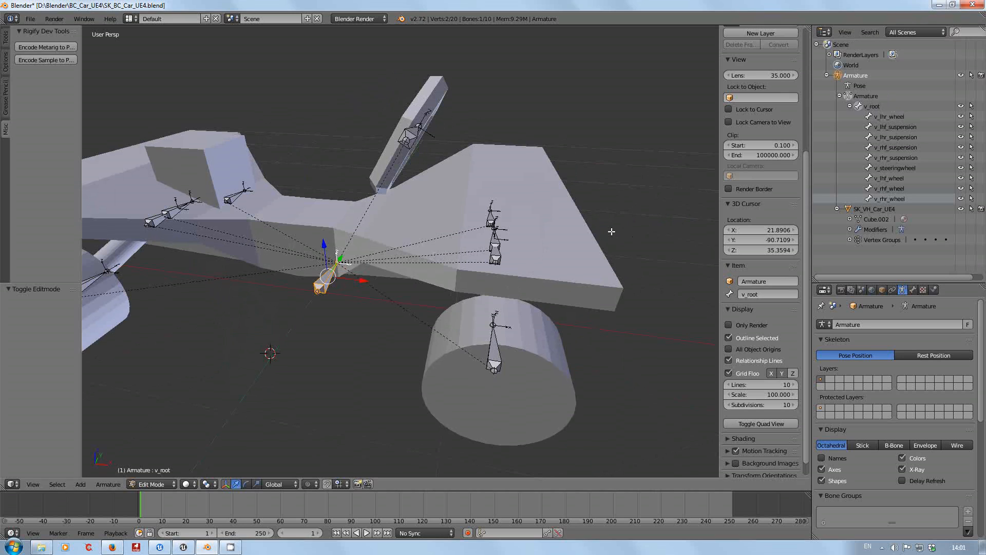
pyautogui.moveTo(606, 232); pyautogui.dragTo(528, 216, button='middle')
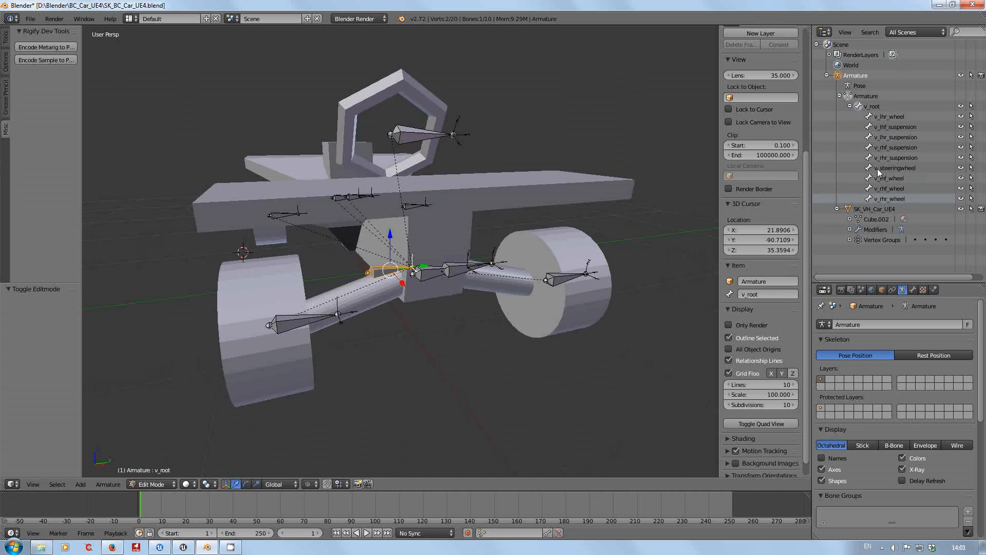
pyautogui.moveTo(382, 228); pyautogui.dragTo(427, 271, button='middle')
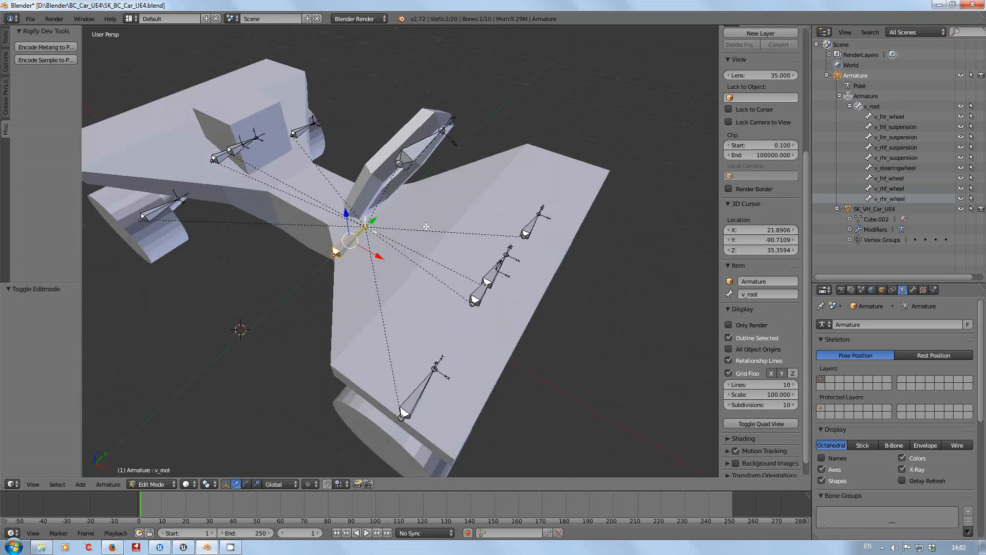
pyautogui.moveTo(380, 245); pyautogui.dragTo(373, 223, button='middle')
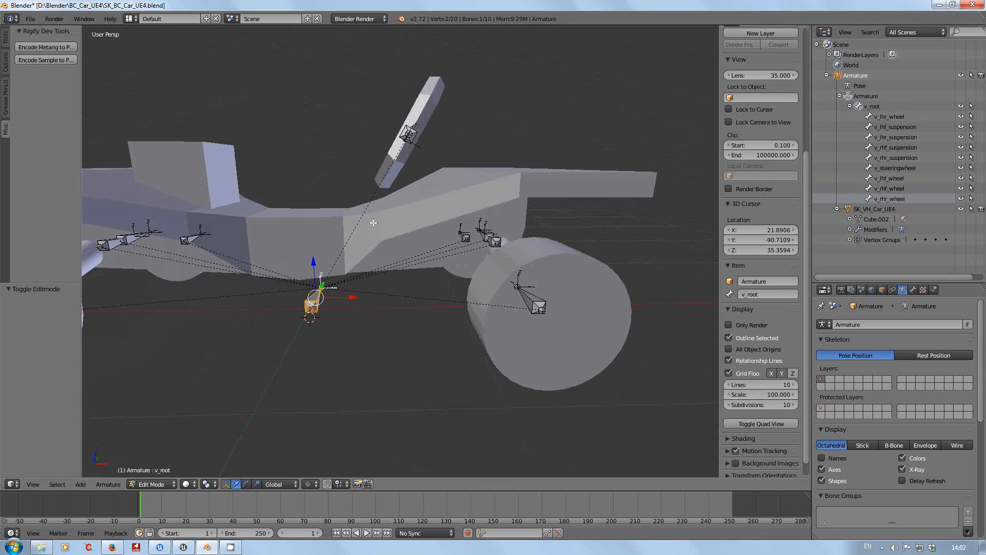
pyautogui.moveTo(467, 278); pyautogui.dragTo(401, 270, button='middle')
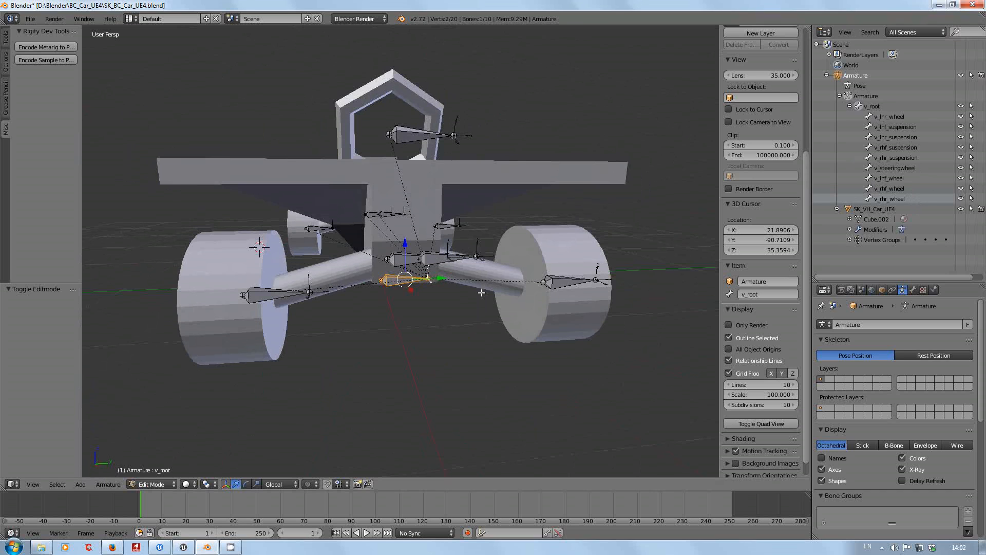
# Inspect the wheel and suspension bones from both sides of the car, comparing their positions and axis directions.
pyautogui.moveTo(456, 281); pyautogui.dragTo(472, 285, button='middle')
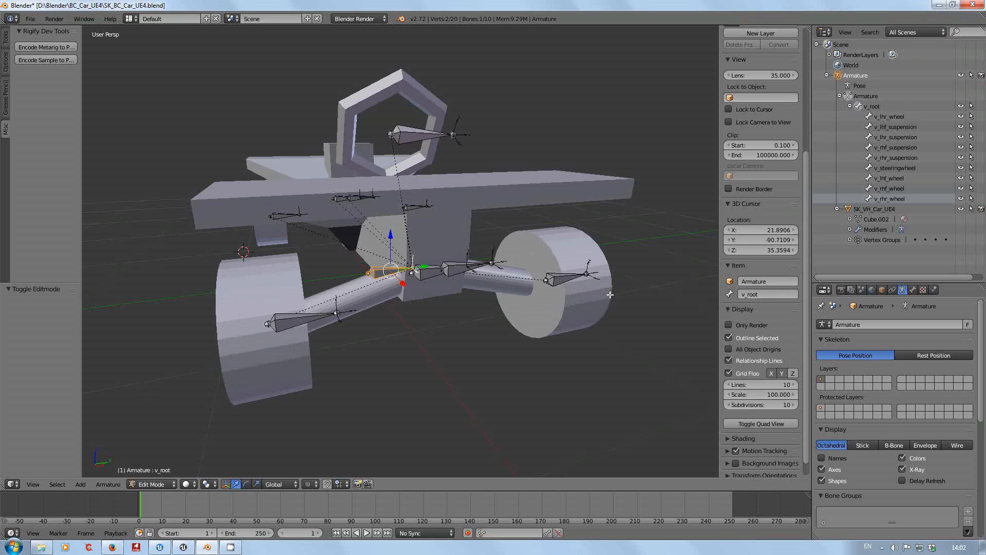
pyautogui.scroll(2, 609, 294)
pyautogui.scroll(-2, 610, 295)
pyautogui.moveTo(434, 326); pyautogui.dragTo(505, 320, button='middle')
pyautogui.scroll(-1, 505, 319)
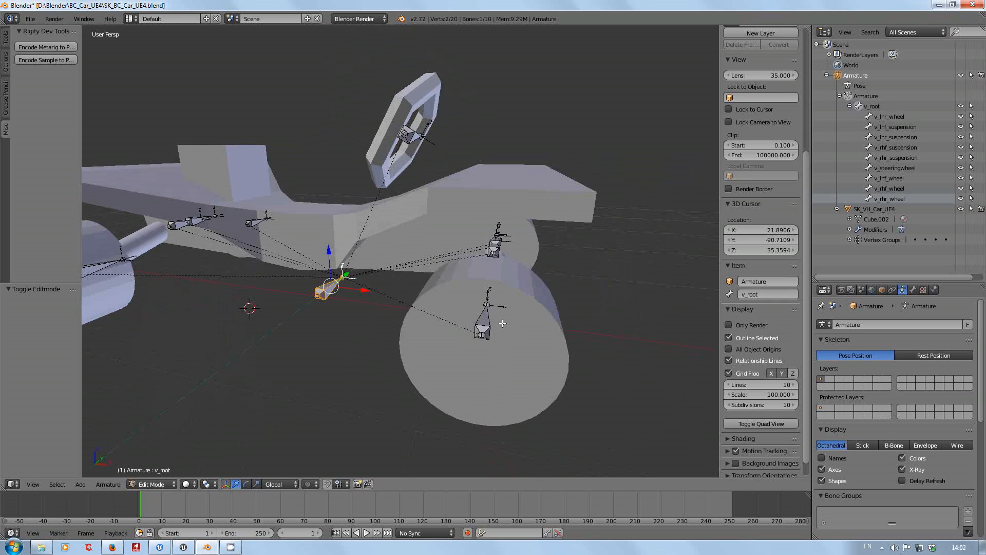
pyautogui.scroll(-2, 413, 319)
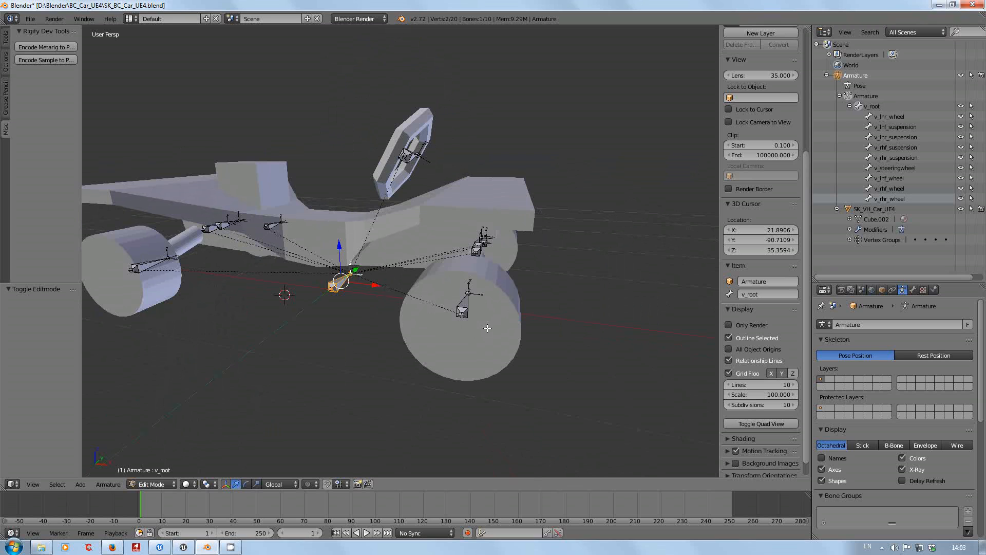
pyautogui.moveTo(559, 301); pyautogui.dragTo(368, 311, button='middle')
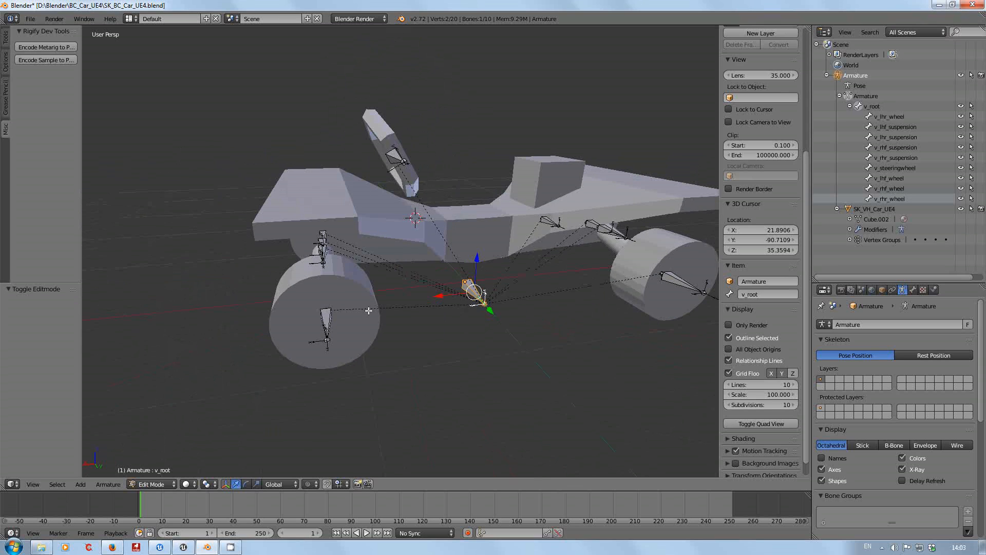
pyautogui.scroll(-1, 368, 310)
pyautogui.scroll(2, 368, 310)
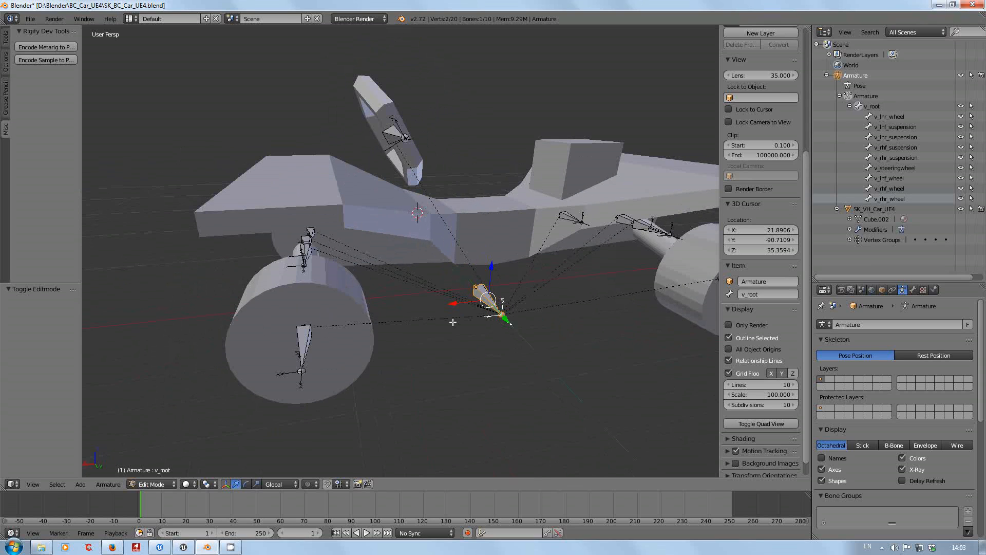
pyautogui.scroll(-3, 452, 322)
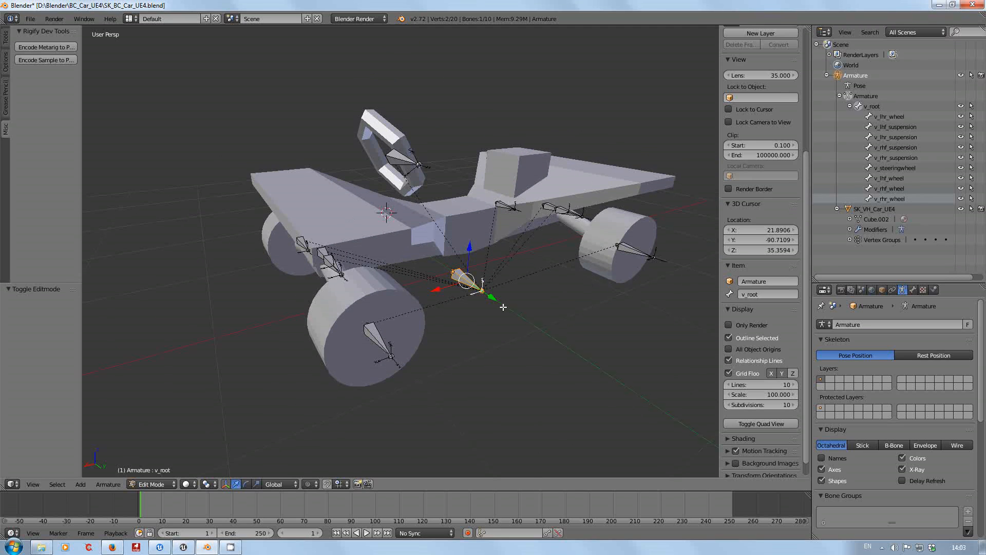
pyautogui.moveTo(344, 311); pyautogui.dragTo(399, 301, button='middle')
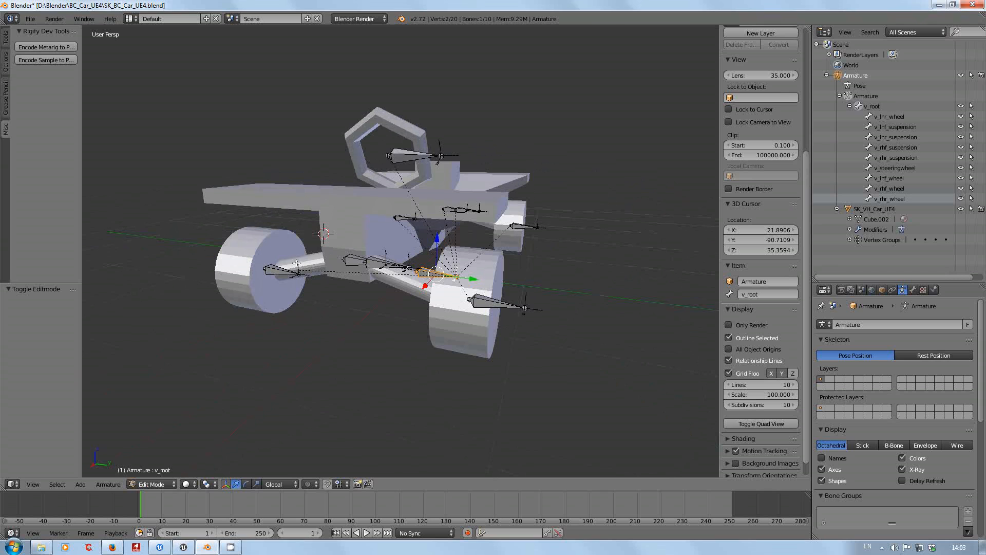
# Examine the wheel, suspension and steering wheel bones and their links to v_root from the front, above and side of the car.
pyautogui.moveTo(312, 252); pyautogui.dragTo(366, 260, button='middle')
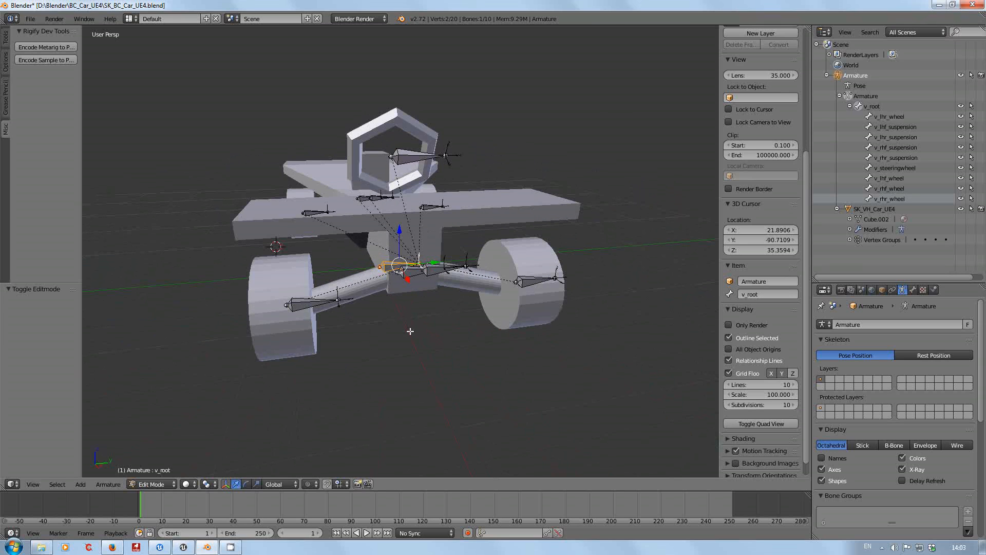
pyautogui.moveTo(407, 334); pyautogui.dragTo(409, 378, button='middle')
pyautogui.scroll(-3, 463, 321)
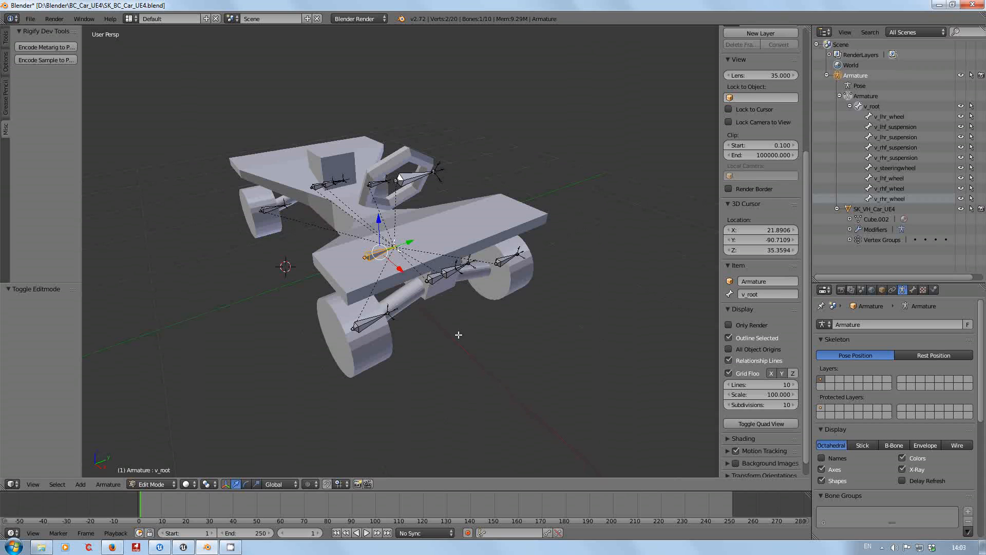
pyautogui.moveTo(458, 334); pyautogui.dragTo(484, 334, button='middle')
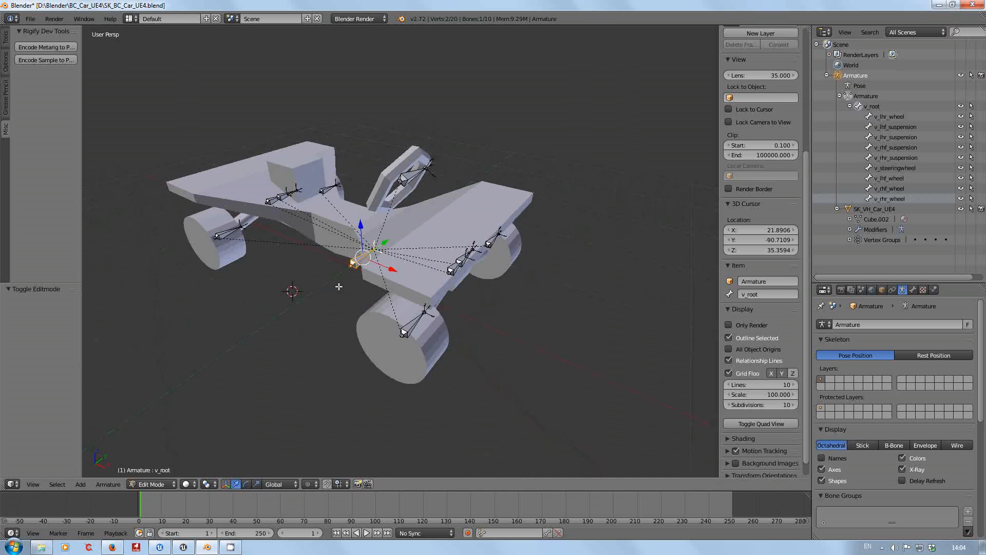
pyautogui.moveTo(339, 286); pyautogui.dragTo(363, 264, button='middle')
pyautogui.scroll(-4, 349, 268)
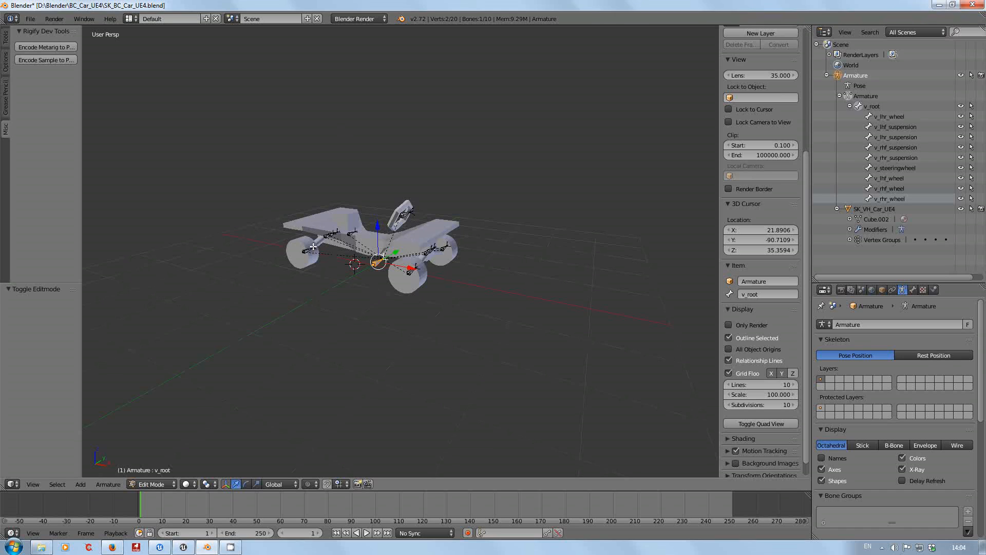
# Add a bone to the armature at the 3D cursor and return to Object Mode.
pyautogui.hotkey('shift', 'a')
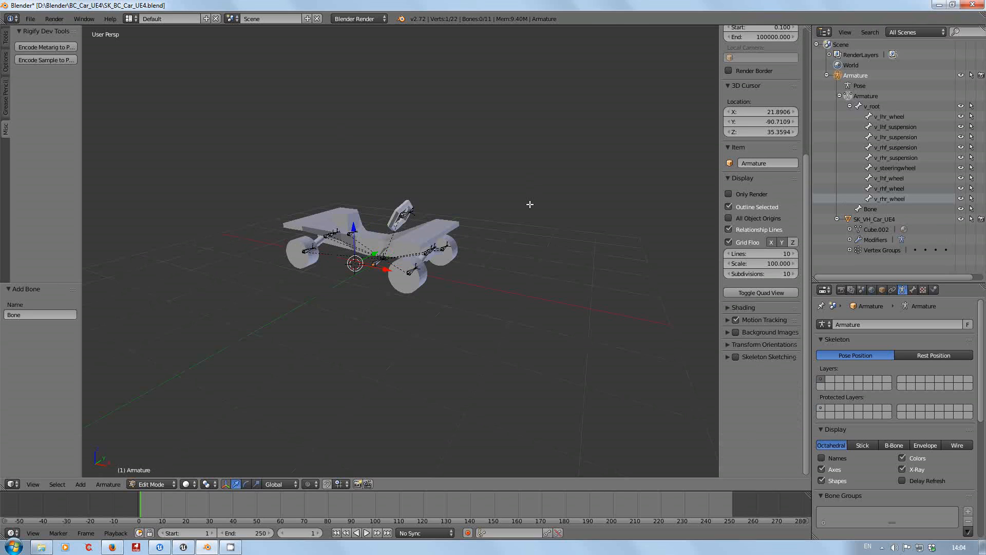
pyautogui.press('Tab')
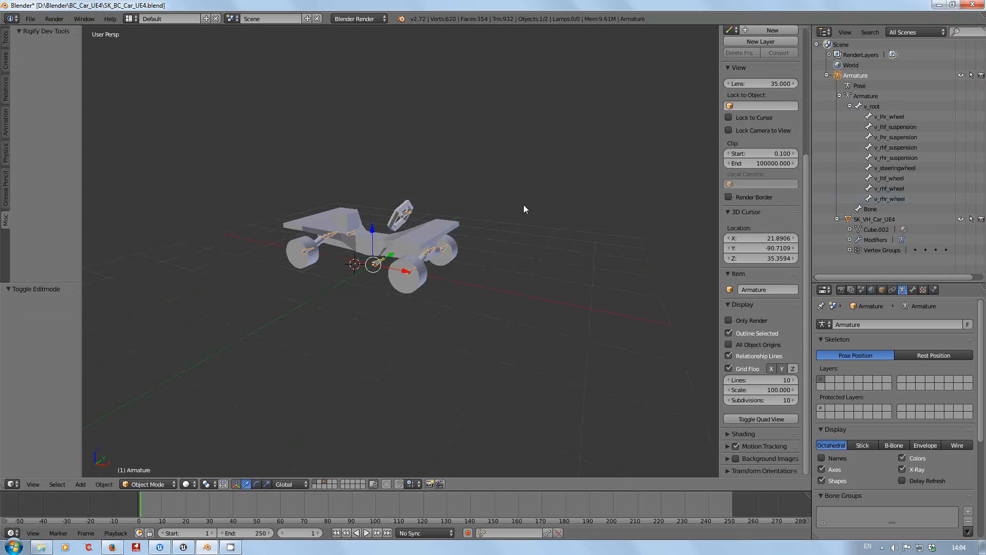
# Add a cube at the 3D cursor, raise it about 56 units and move it about 299 units along X beside the car.
pyautogui.scroll(2, 595, 254)
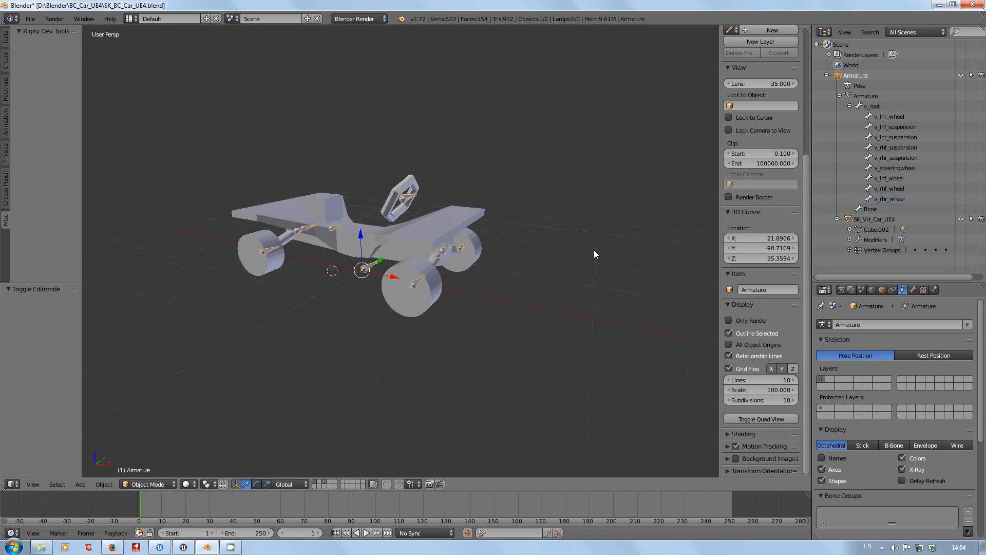
pyautogui.hotkey('shift', 'a')
pyautogui.moveTo(567, 291)
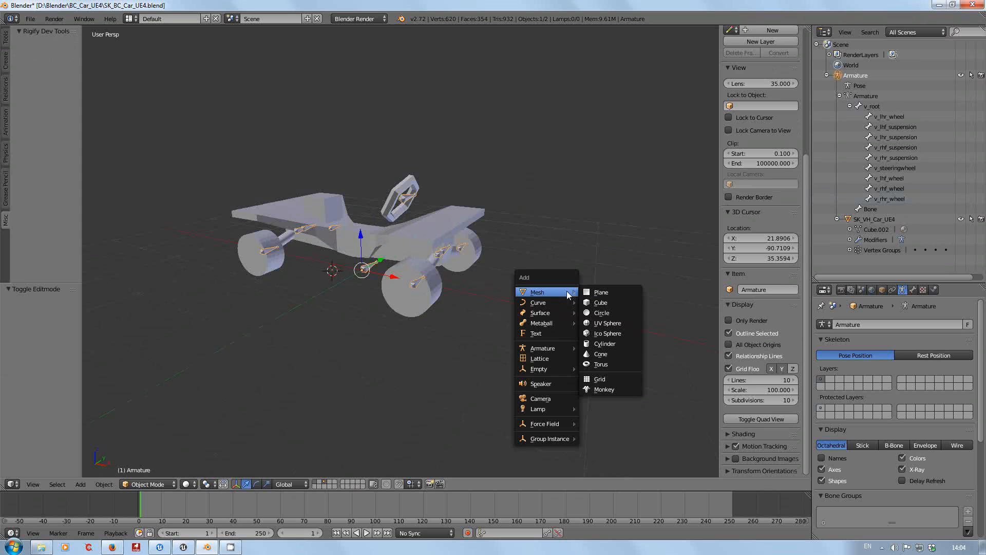
pyautogui.click(608, 304)
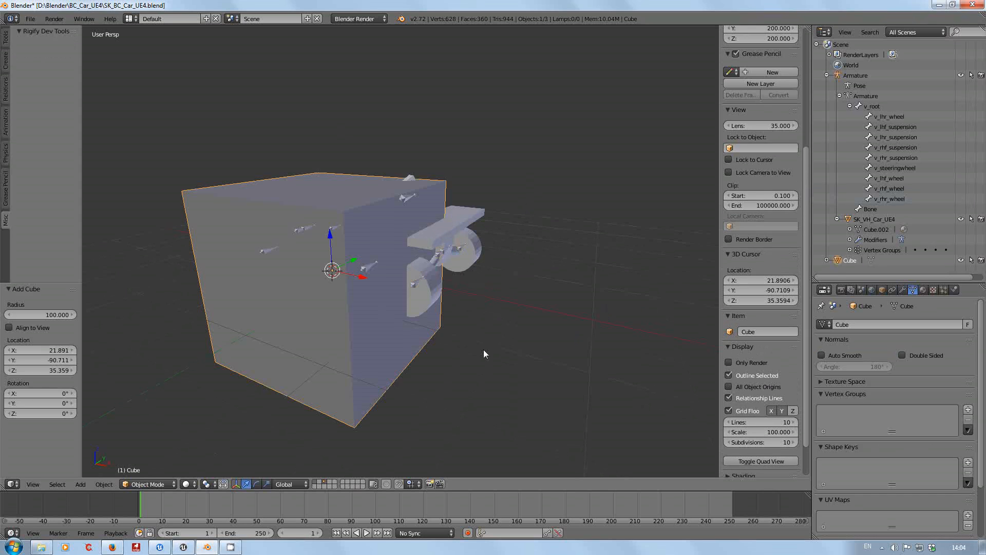
pyautogui.click(326, 247)
pyautogui.moveTo(333, 245); pyautogui.dragTo(334, 195)
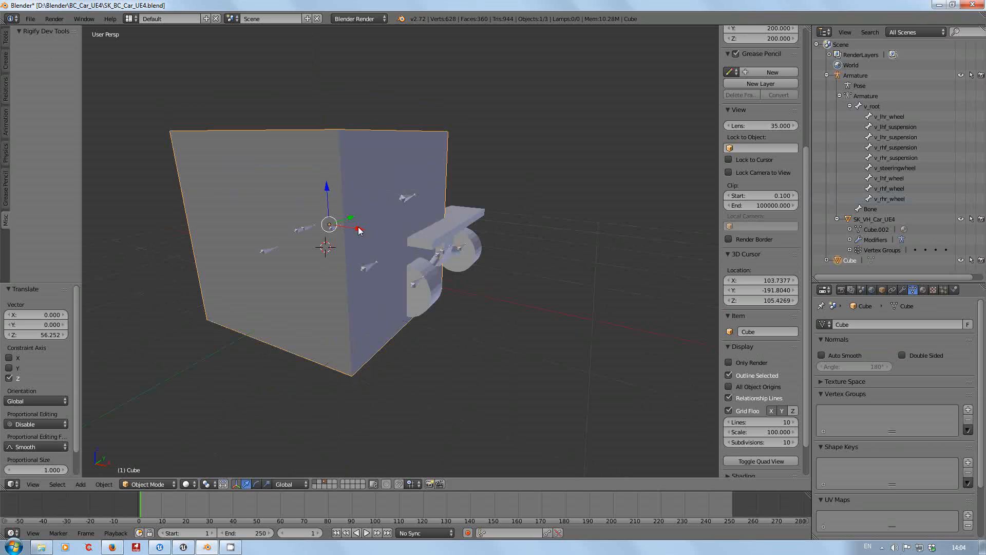
pyautogui.moveTo(361, 233); pyautogui.dragTo(671, 273)
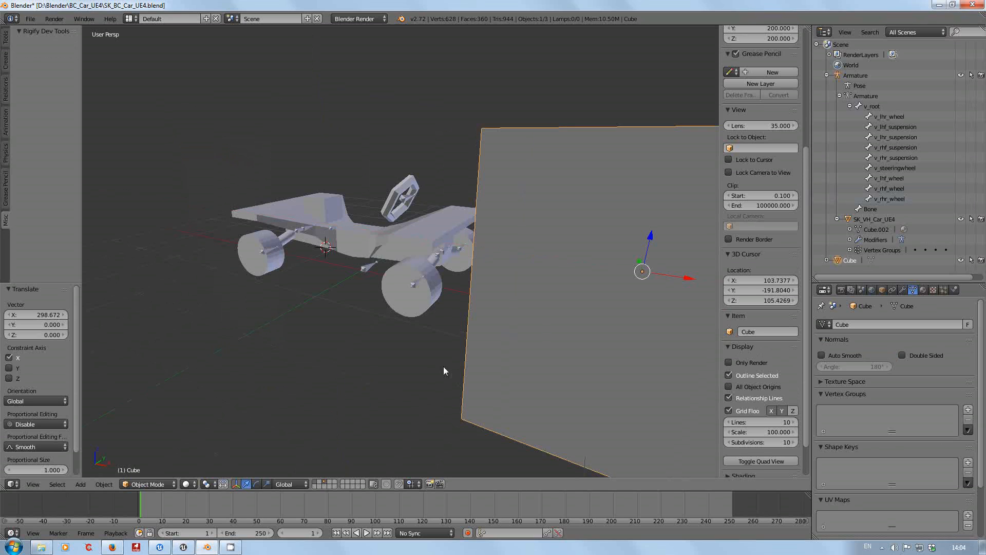
# Check the cube's transform and dimensions and compare its size with the car from several angles.
pyautogui.moveTo(374, 385); pyautogui.dragTo(394, 354, button='middle')
pyautogui.scroll(-3, 390, 357)
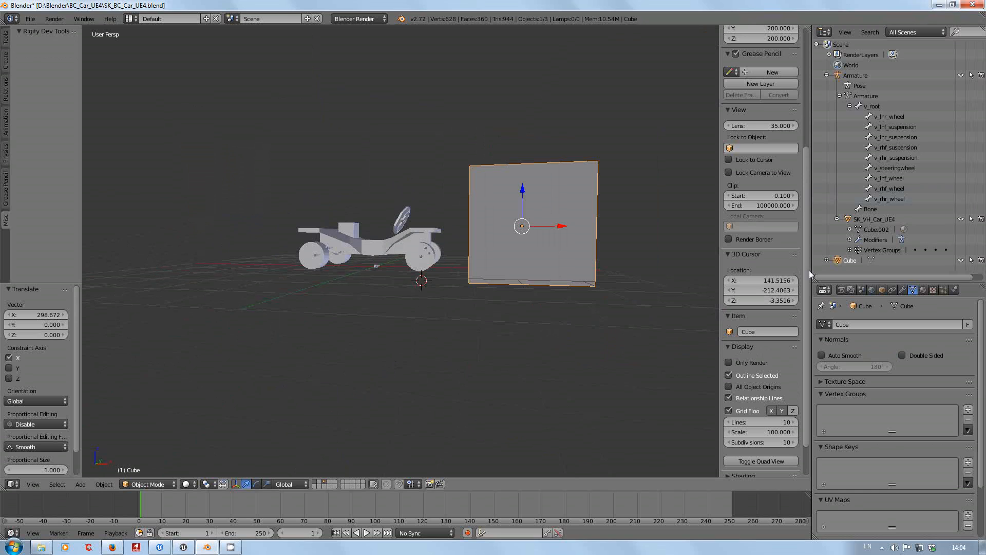
pyautogui.moveTo(804, 280); pyautogui.dragTo(816, 146)
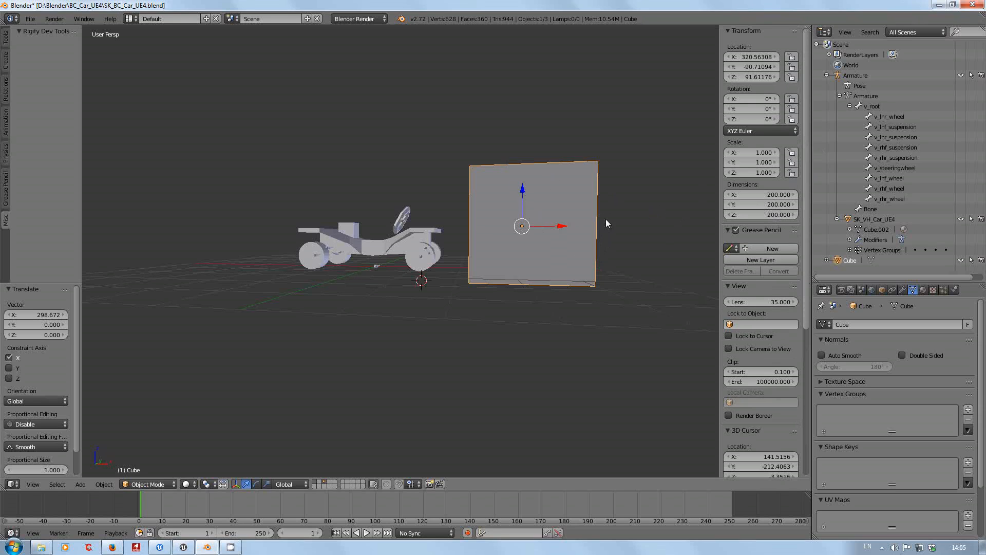
pyautogui.moveTo(535, 288); pyautogui.dragTo(503, 308, button='middle')
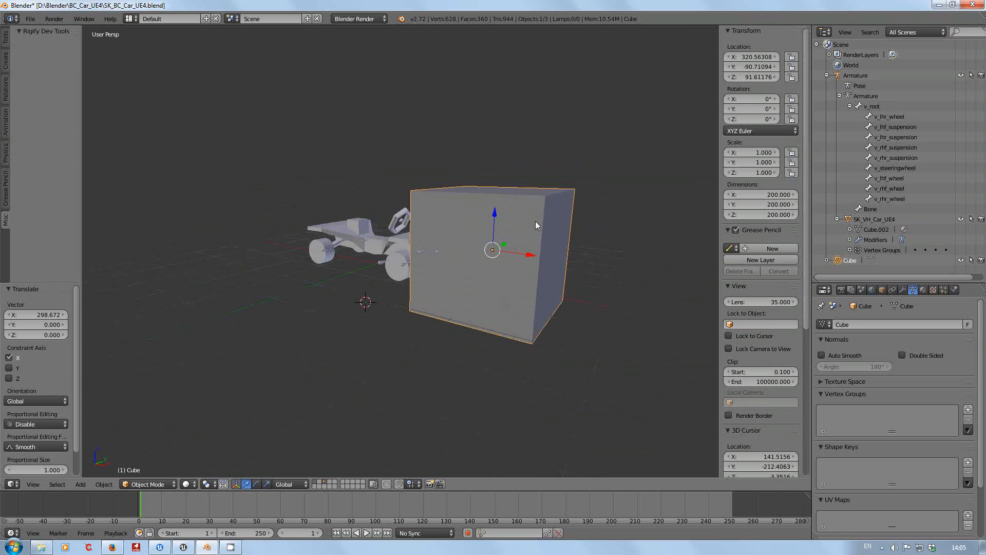
pyautogui.moveTo(390, 314); pyautogui.dragTo(436, 296, button='middle')
# Shift the reference cube slightly along X and delete it from the scene.
pyautogui.moveTo(556, 236); pyautogui.dragTo(550, 259)
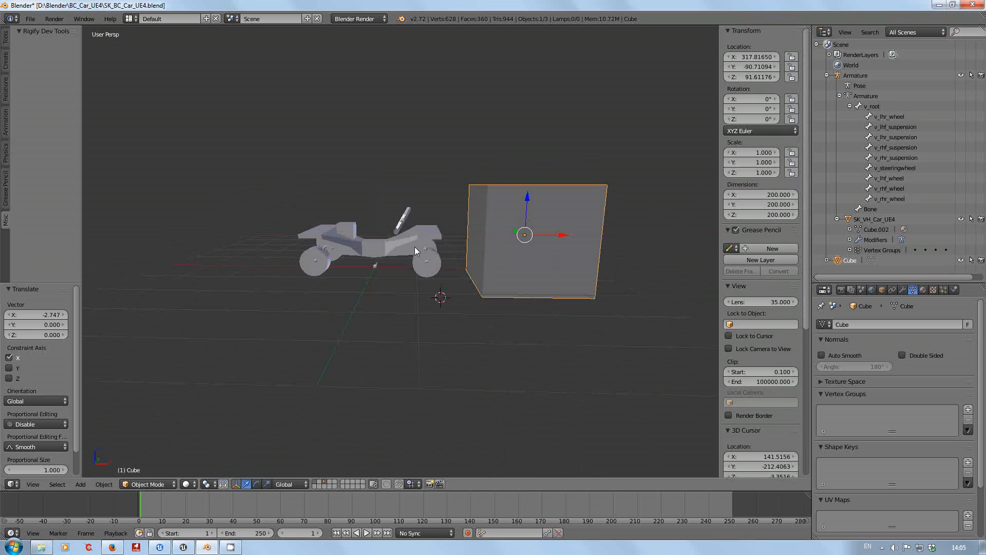
pyautogui.press('x')
pyautogui.click(478, 252)
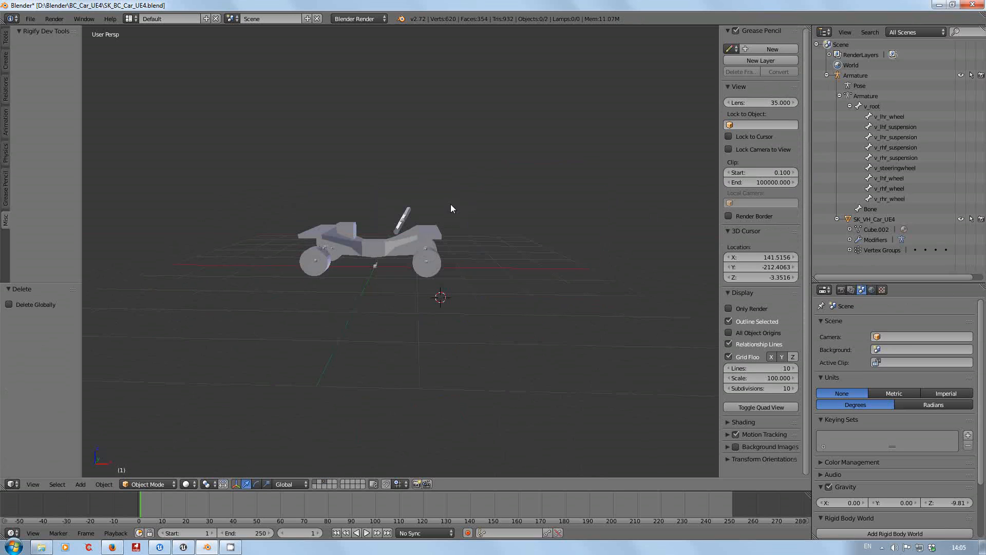
# Check the car model and start an Autodesk FBX export of the scene.
pyautogui.moveTo(457, 248); pyautogui.dragTo(376, 252, button='middle')
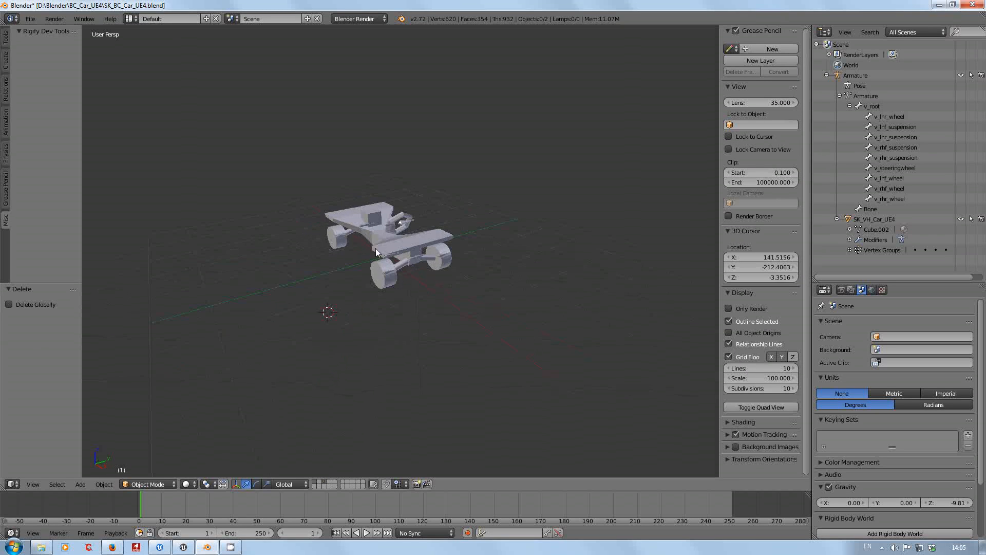
pyautogui.scroll(4, 326, 220)
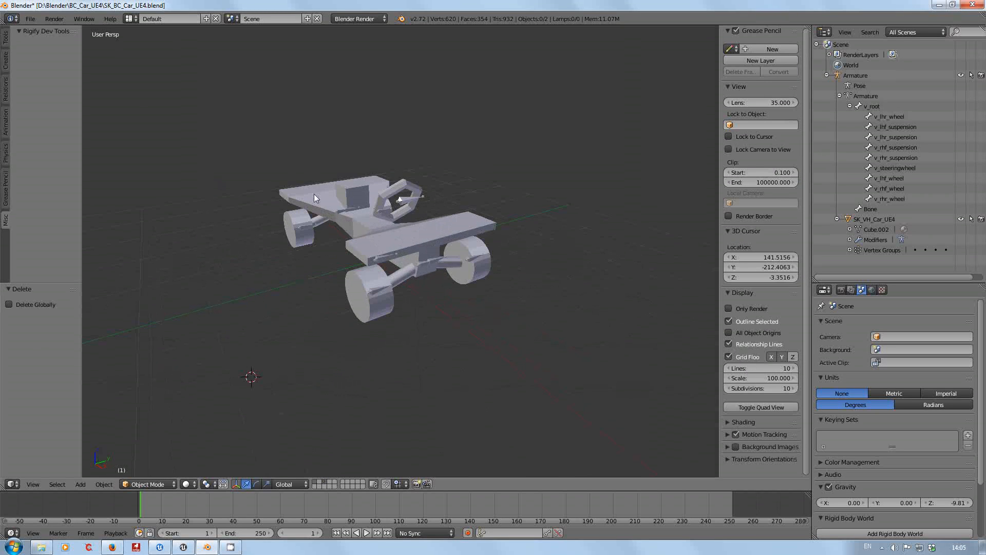
pyautogui.click(30, 19)
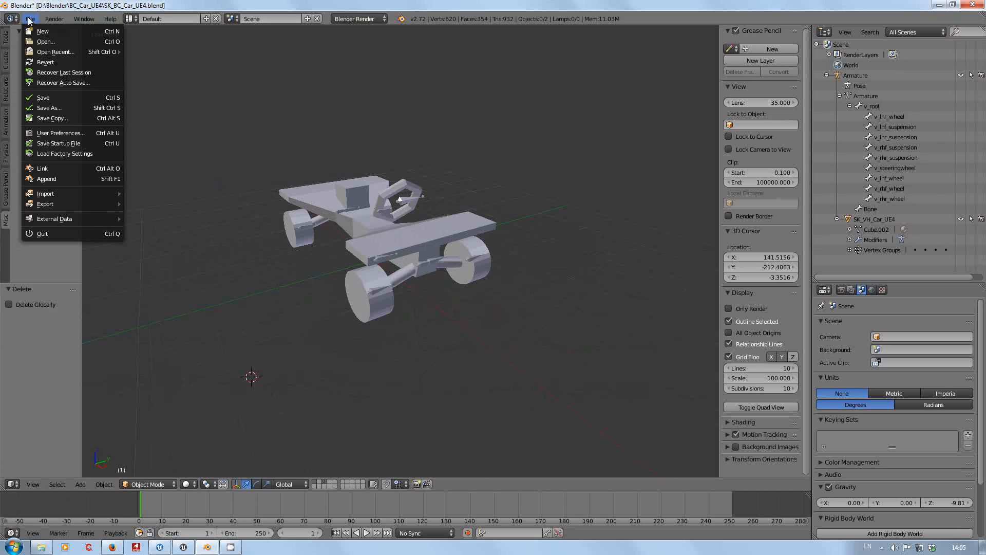
pyautogui.moveTo(54, 206)
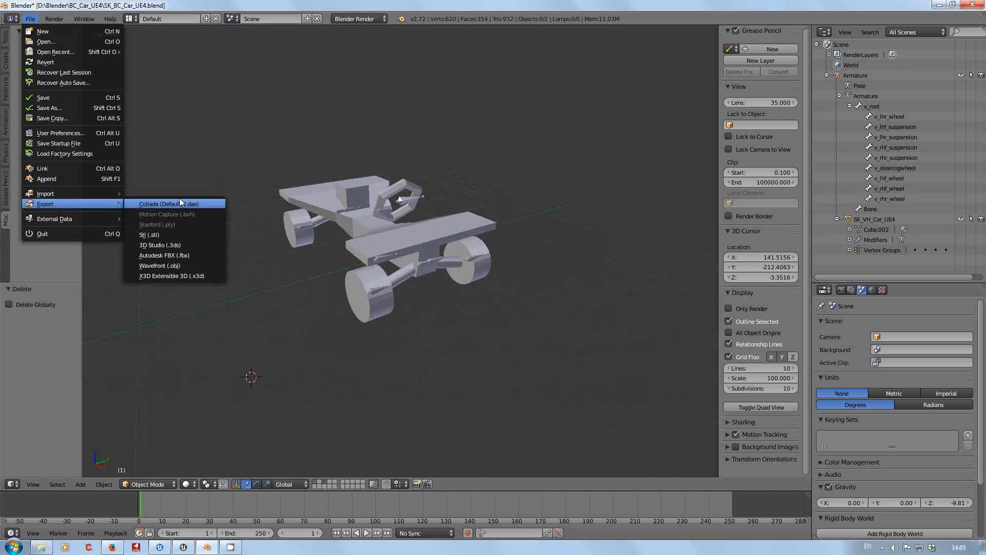
pyautogui.click(184, 257)
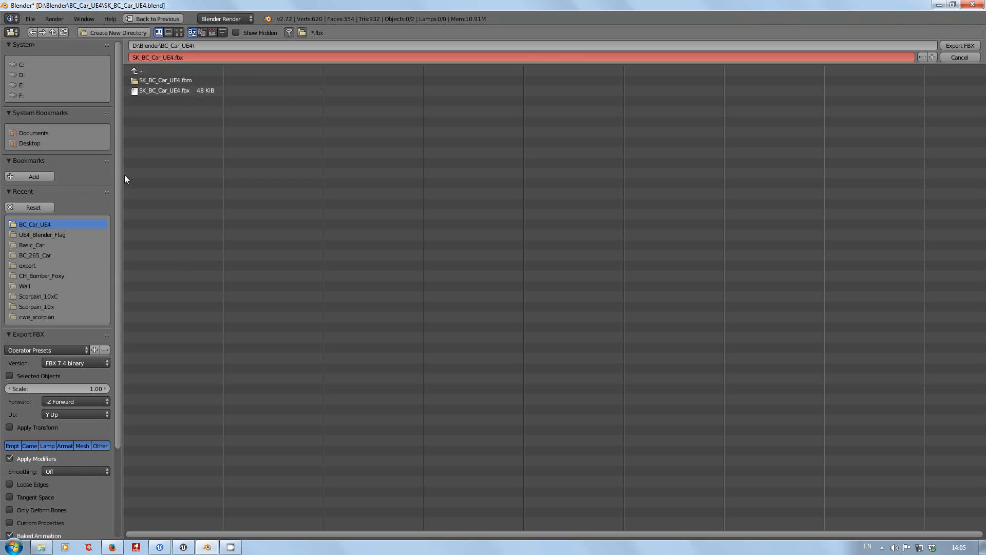
# Export to SK_BC_Car_UE4.fbx in D:\Blender\BC_Car_UE4 with Only Deform Bones and Tangent Space enabled and a smoothing mode chosen.
pyautogui.moveTo(119, 199); pyautogui.dragTo(119, 377)
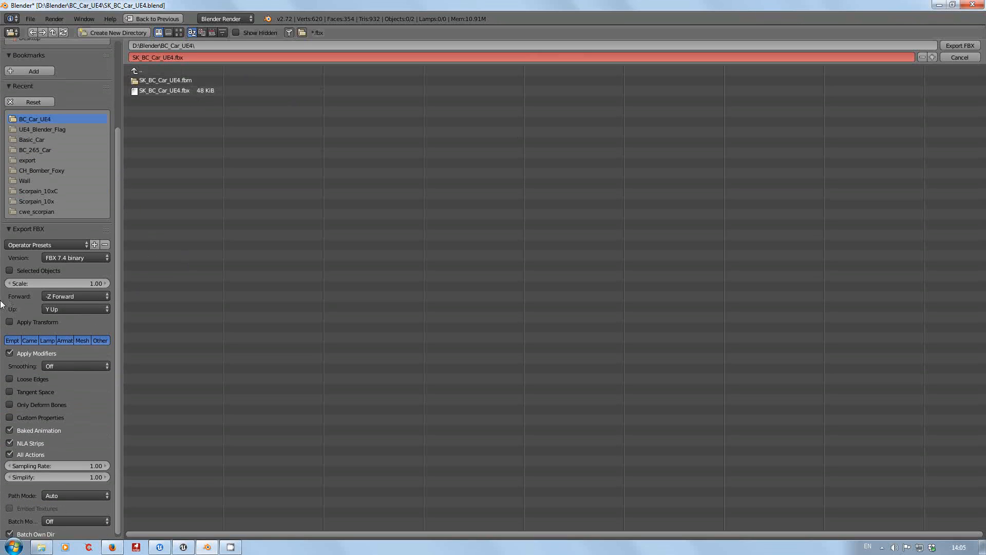
pyautogui.click(9, 405)
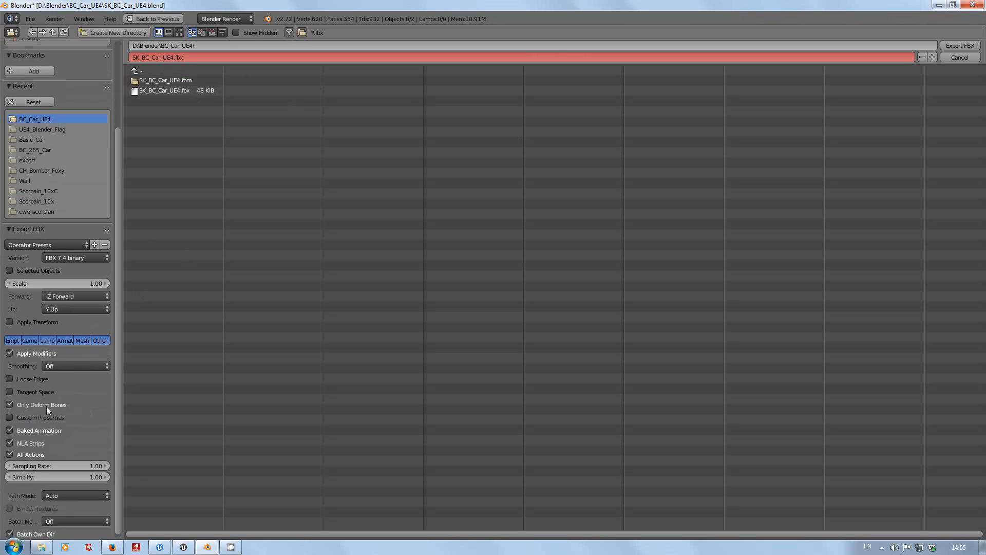
pyautogui.click(9, 391)
pyautogui.click(74, 366)
pyautogui.click(69, 342)
pyautogui.click(957, 47)
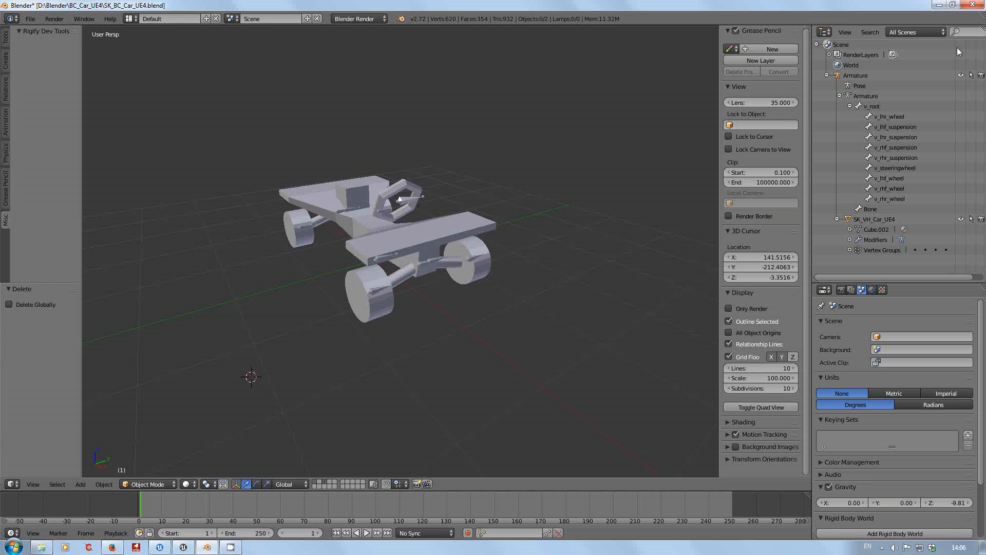
# Switch to the Unreal Editor, look around the Example_Map level and open the Content Browser on the Car_UE4 folder.
pyautogui.click(939, 5)
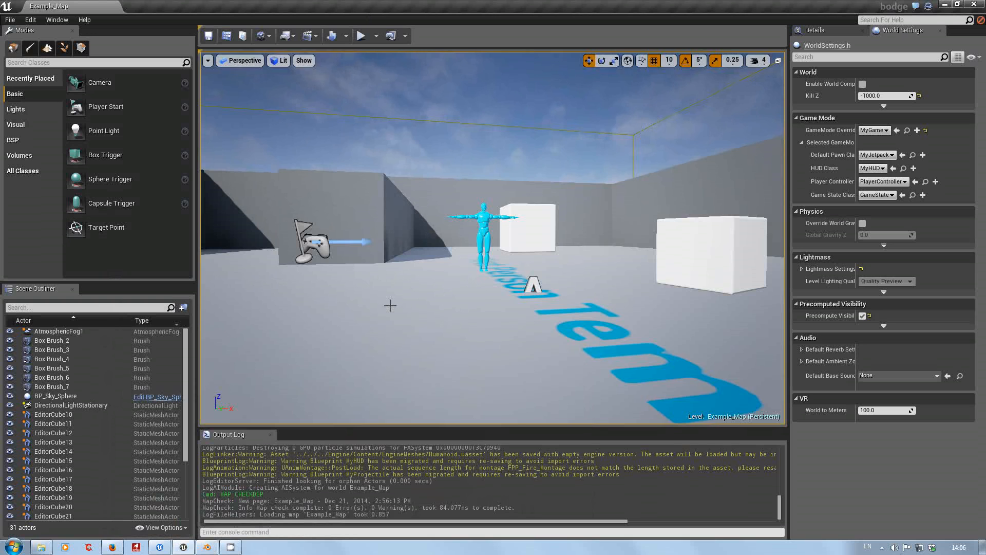
pyautogui.moveTo(390, 304); pyautogui.dragTo(390, 286, button='middle')
pyautogui.moveTo(389, 286); pyautogui.dragTo(390, 287, button='right')
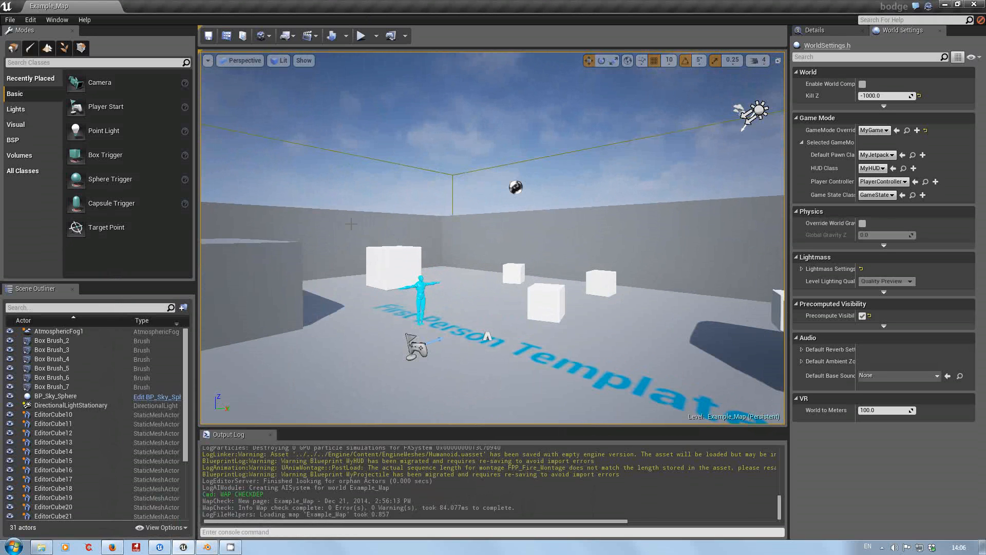
pyautogui.click(226, 35)
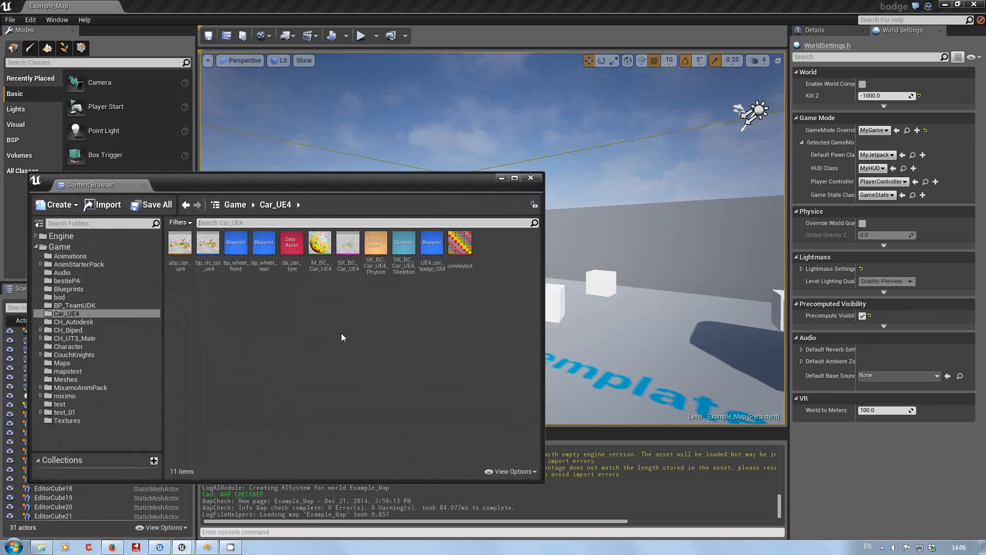
pyautogui.moveTo(457, 253)
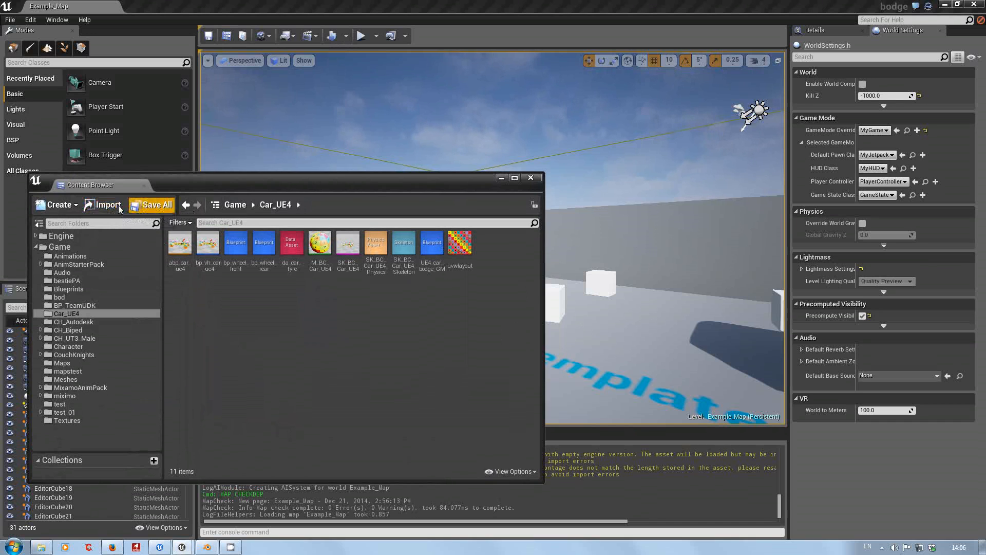
# Create a folder with the default name inside Car_UE4 and move it to the Game root folder.
pyautogui.click(77, 205)
pyautogui.click(75, 228)
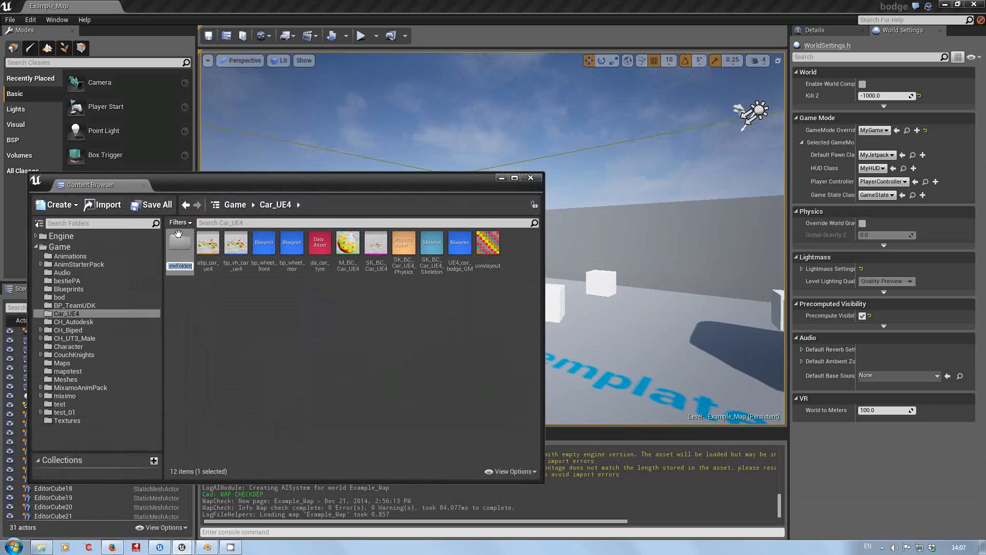
pyautogui.press('Return')
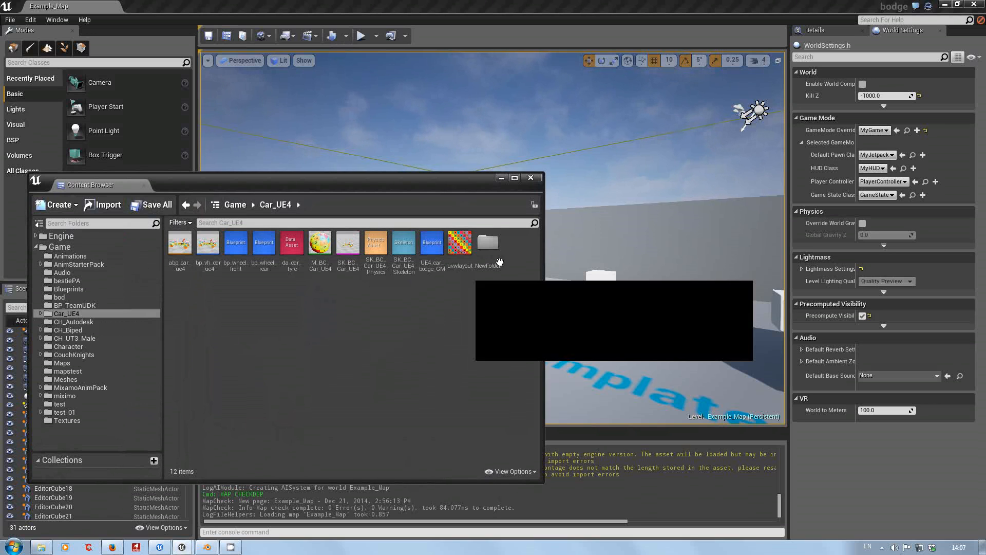
pyautogui.moveTo(499, 262); pyautogui.dragTo(59, 249)
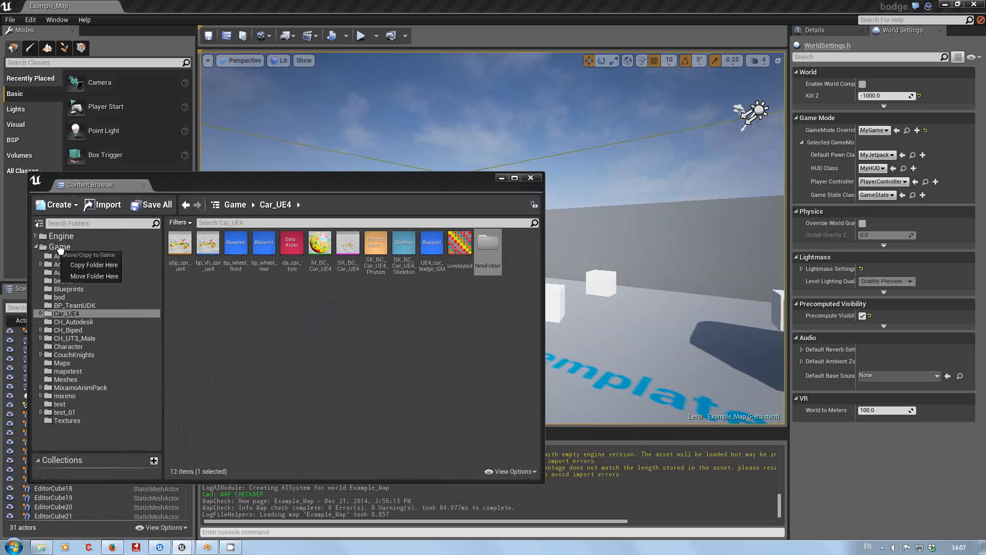
pyautogui.click(92, 278)
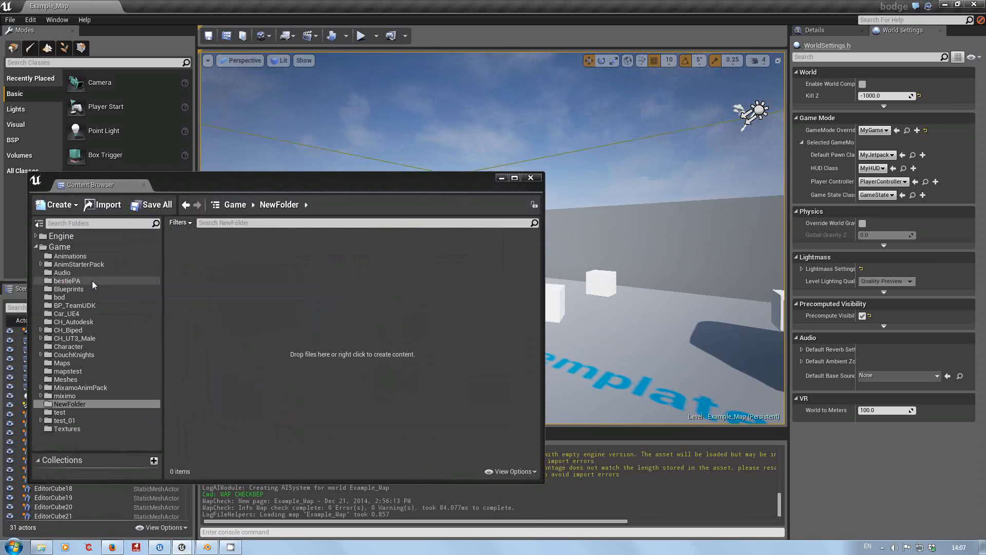
# Rename NewFolder in the Game root folder to Car01_UE4 and open it.
pyautogui.click(79, 405)
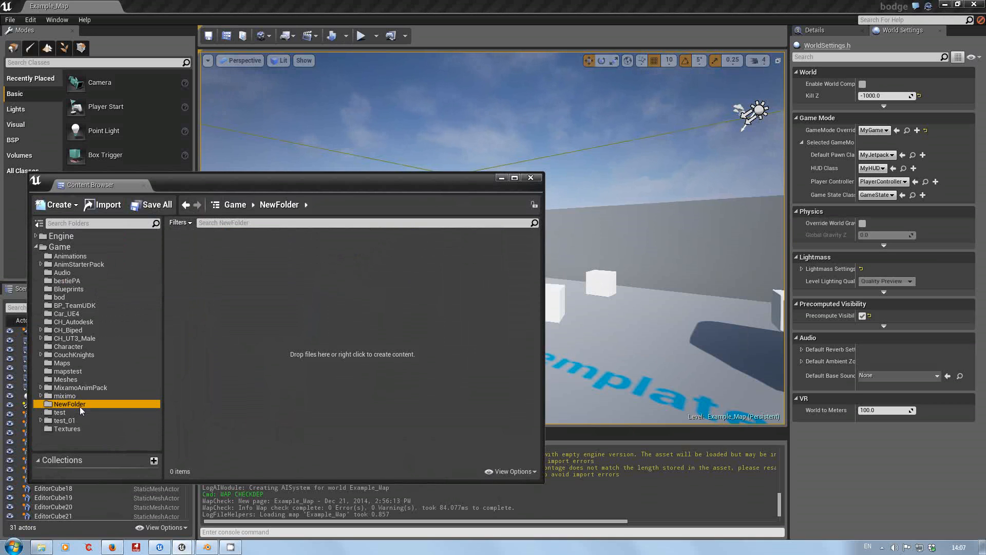
pyautogui.click(83, 247)
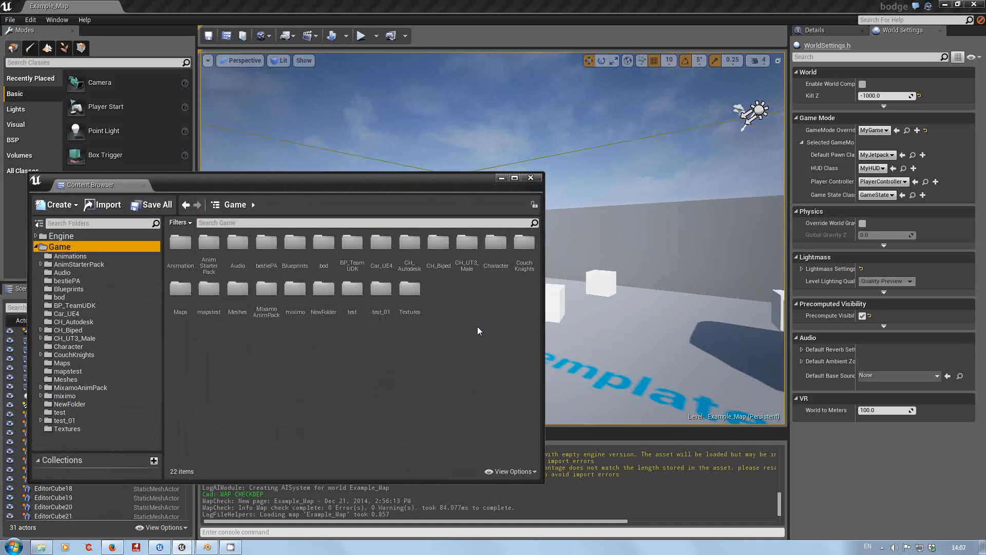
pyautogui.click(326, 291)
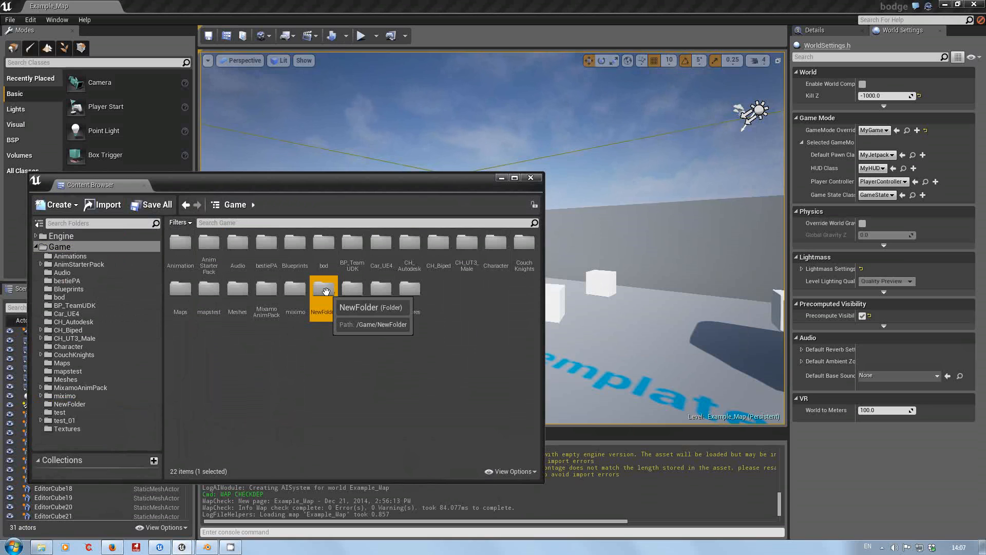
pyautogui.press('F2')
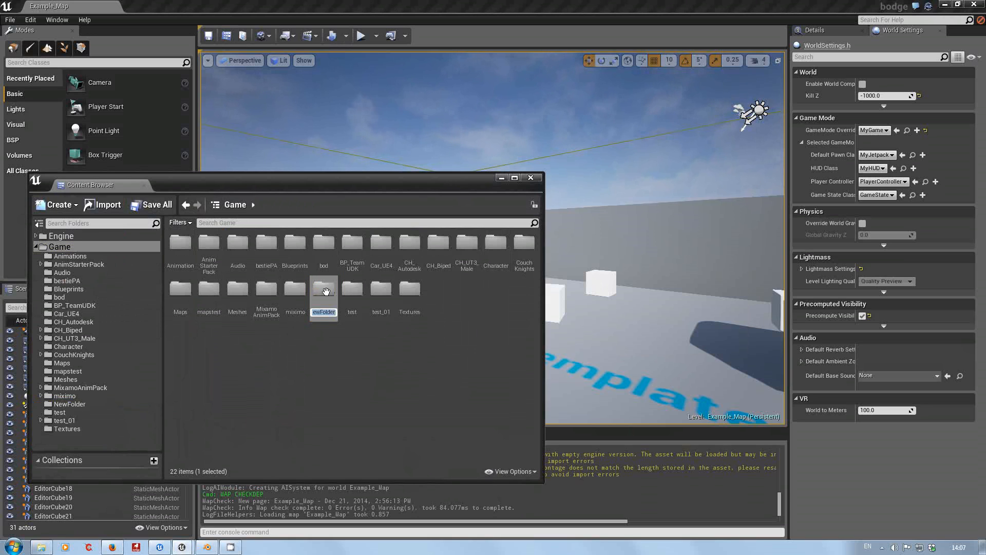
pyautogui.write('Car0')
pyautogui.write('1')
pyautogui.write('_')
pyautogui.write('U')
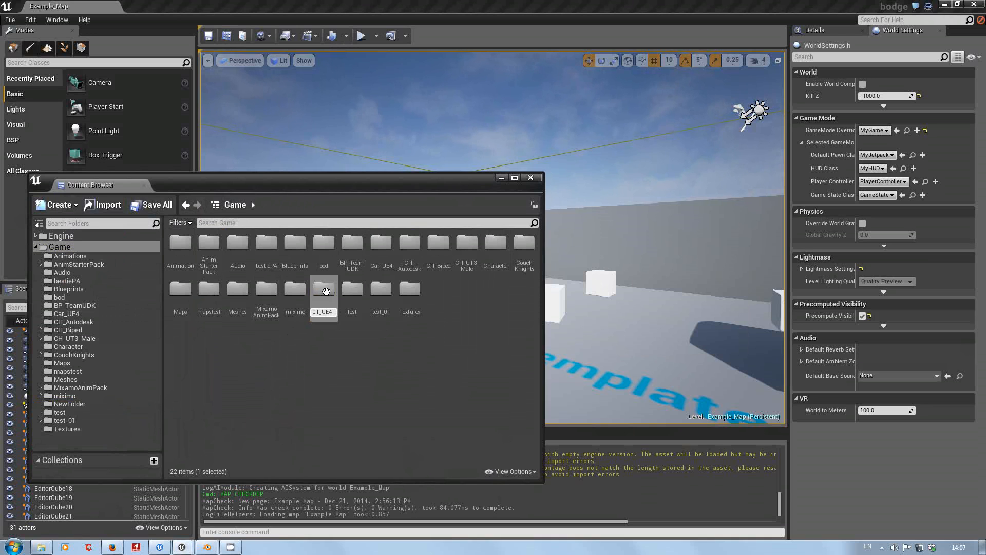
pyautogui.press('Return')
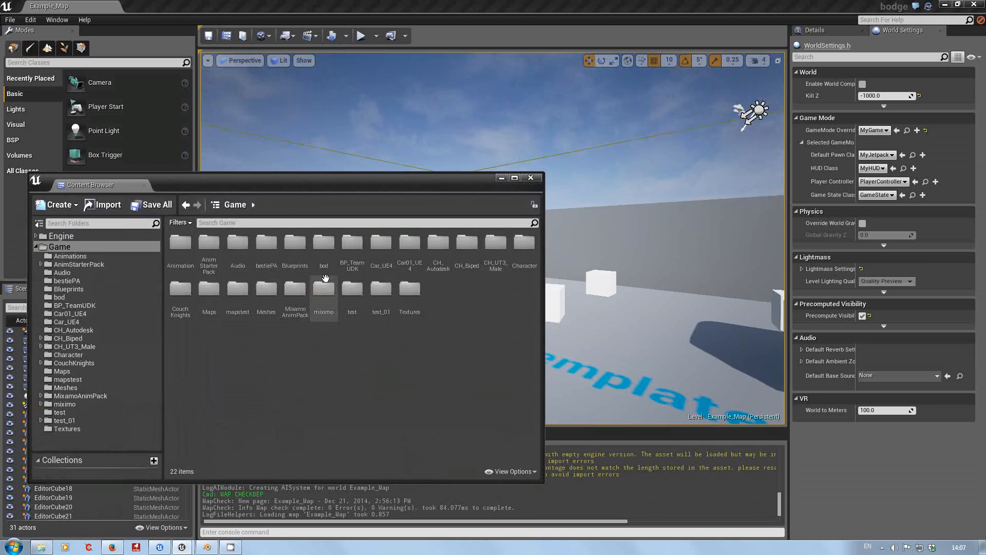
pyautogui.doubleClick(411, 246)
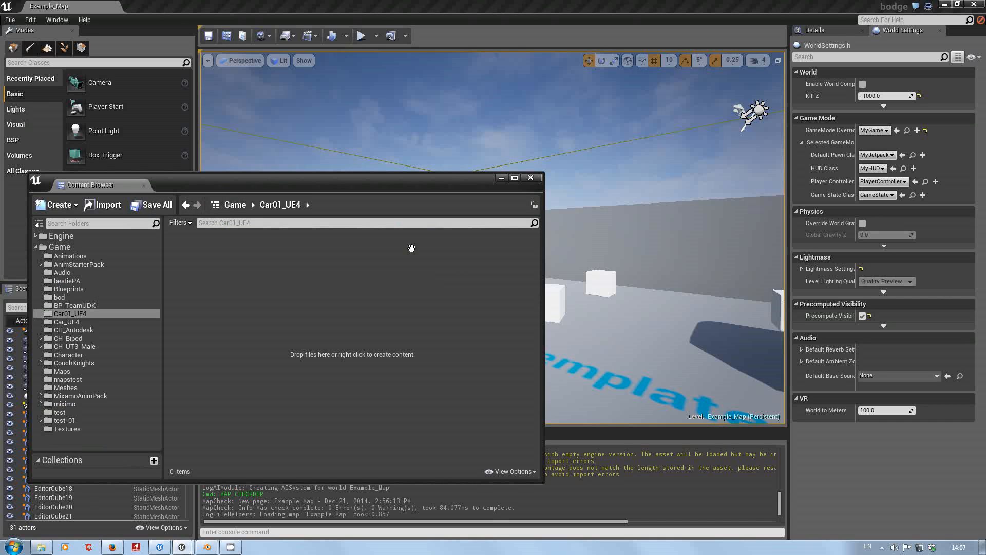
# Start importing SK_BC_Car_UE4.fbx from D:\Blender\BC_Car_UE4 into the Car01_UE4 folder.
pyautogui.rightClick(214, 256)
pyautogui.click(238, 292)
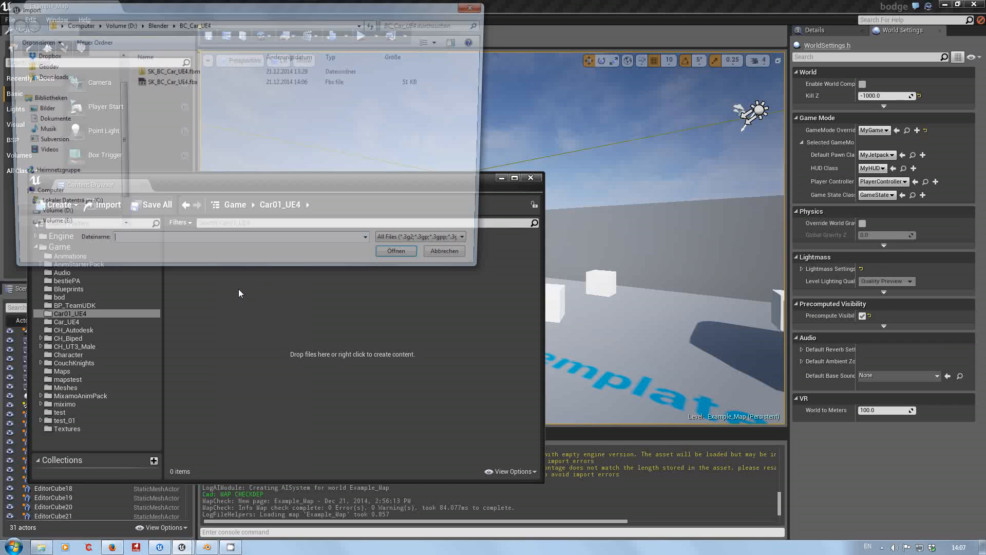
pyautogui.click(209, 81)
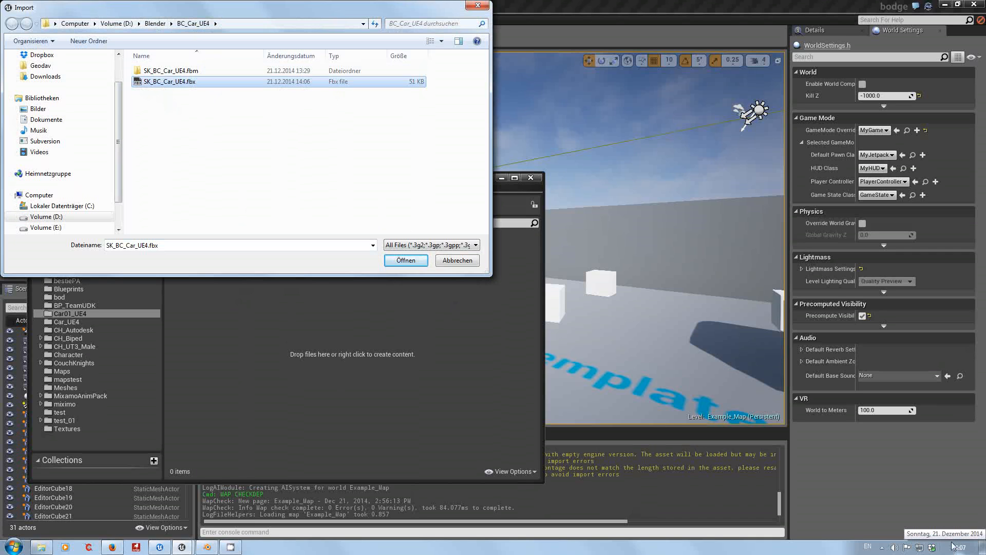
pyautogui.click(404, 261)
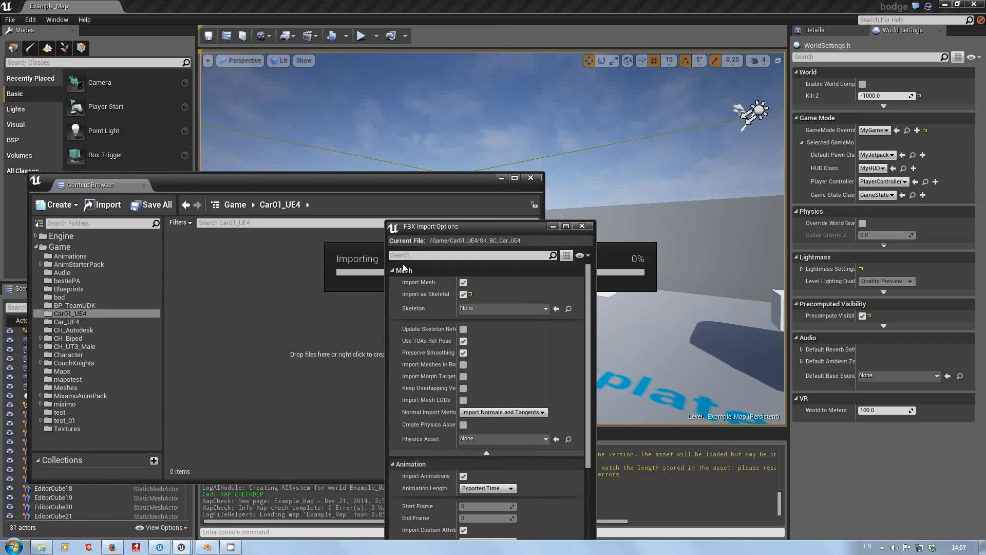
# Review the mesh, animation, transform, material and miscellaneous settings in the FBX import options.
pyautogui.moveTo(479, 227); pyautogui.dragTo(480, 87)
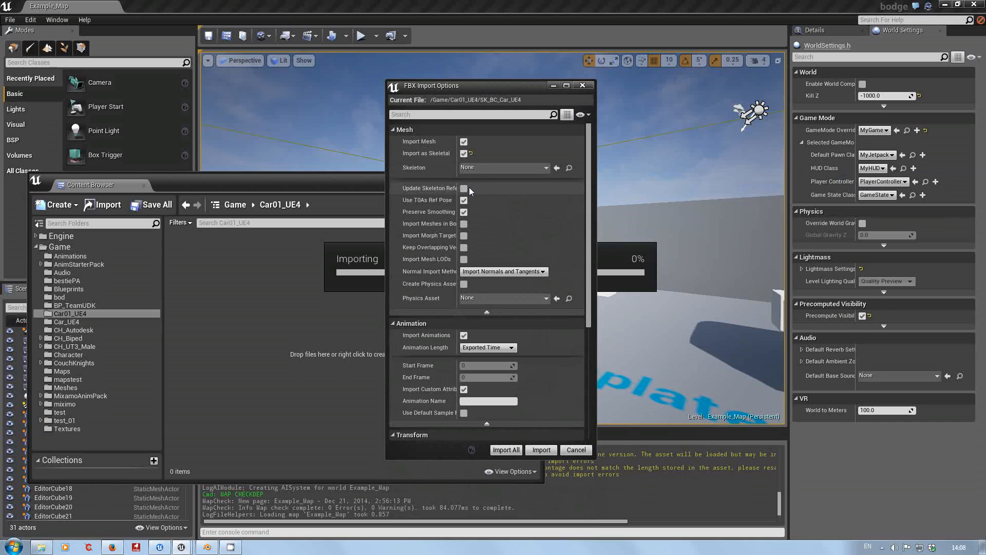
pyautogui.moveTo(457, 171); pyautogui.dragTo(499, 170)
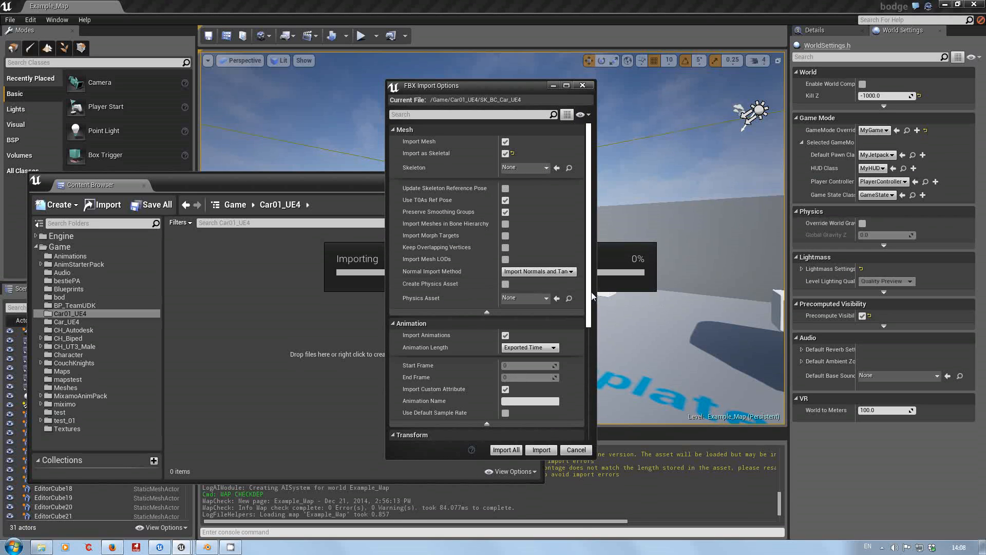
pyautogui.click(486, 313)
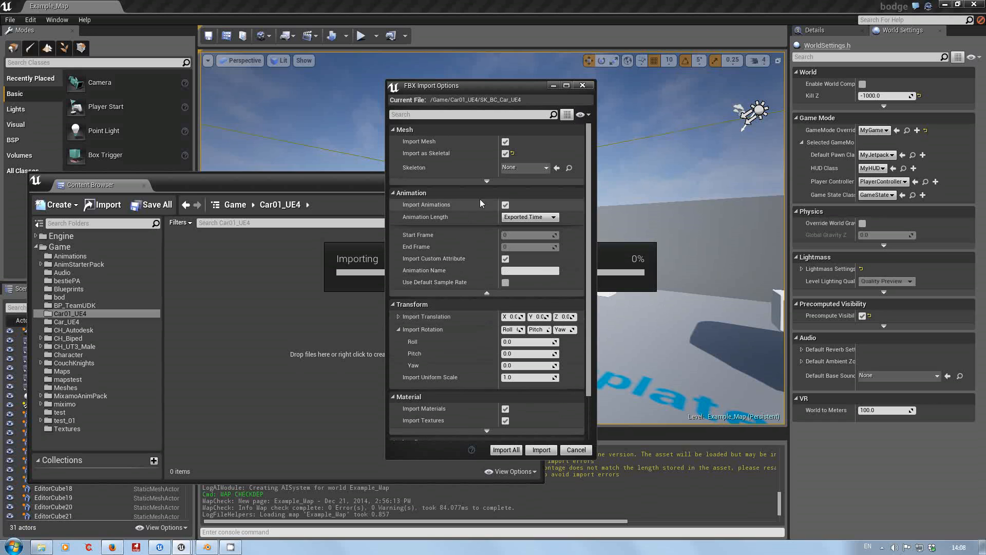
pyautogui.click(484, 180)
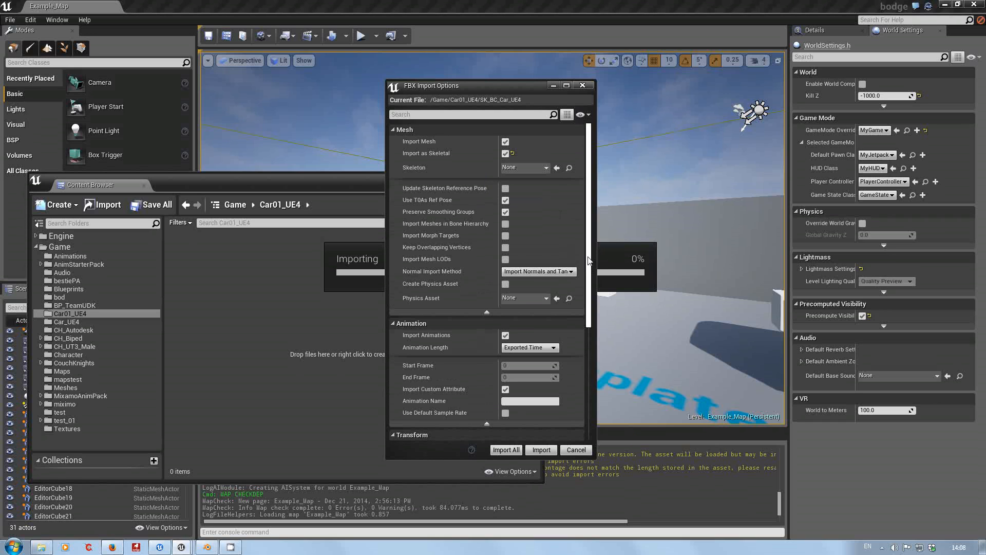
pyautogui.moveTo(592, 263); pyautogui.dragTo(589, 296)
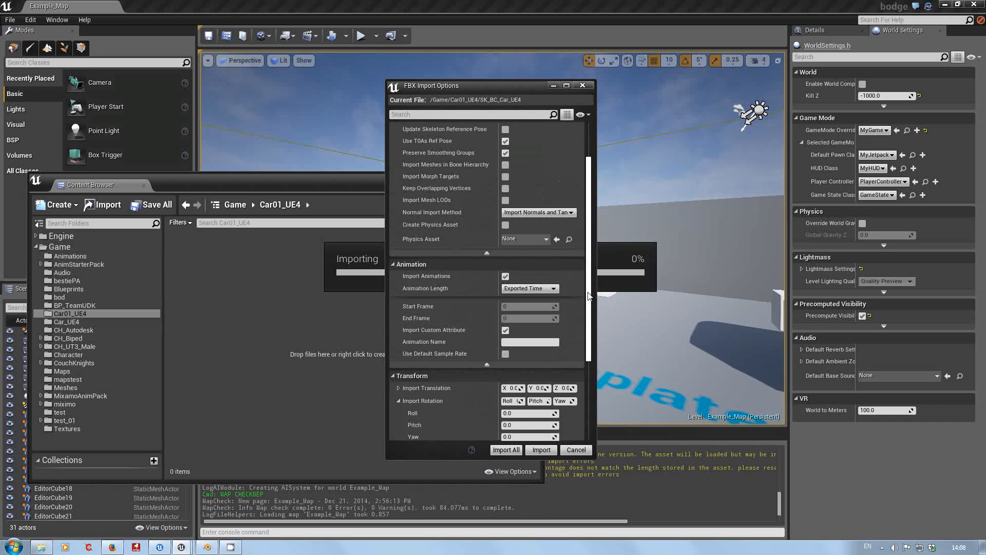
pyautogui.moveTo(589, 296); pyautogui.dragTo(593, 415)
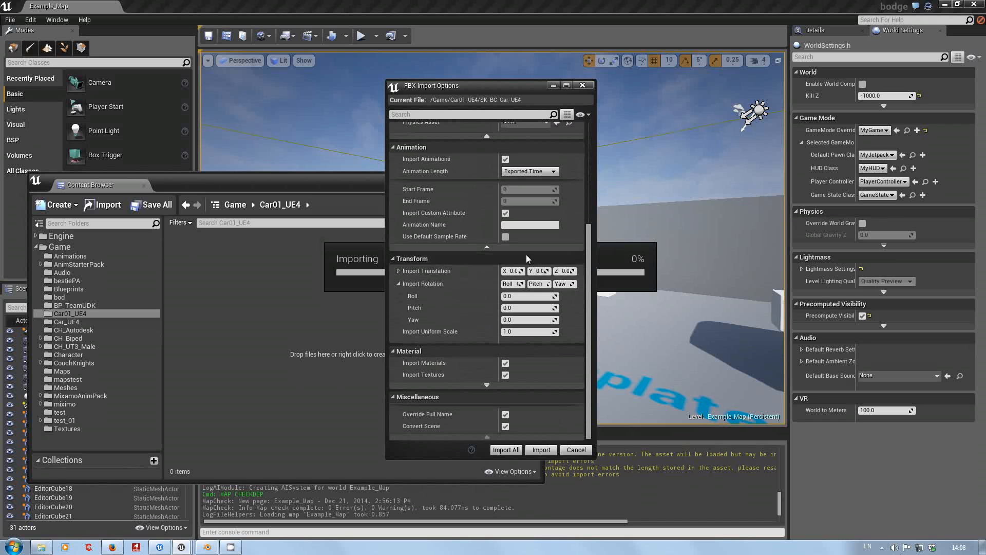
# Try to import the car as a skeletal mesh with the current options, and close the import messages.
pyautogui.click(539, 450)
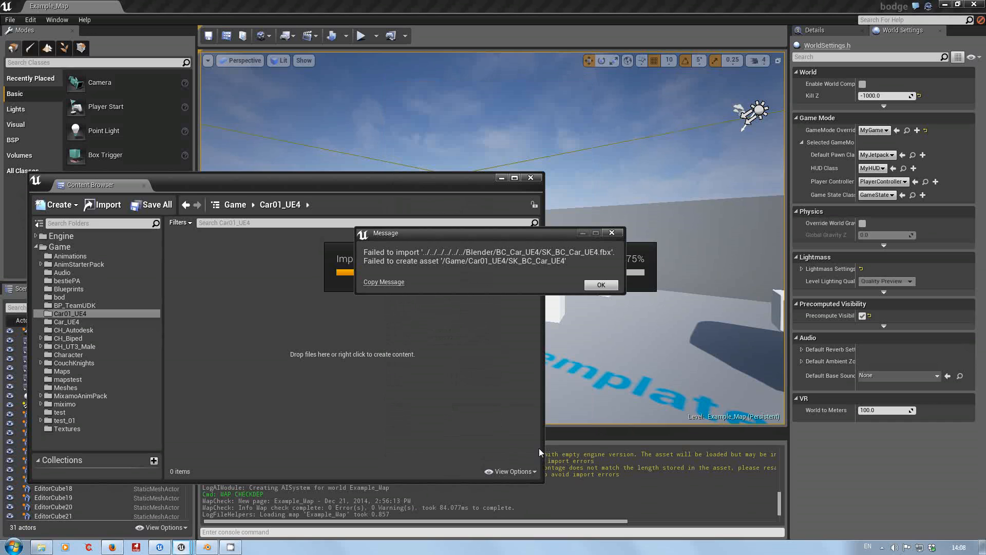
pyautogui.click(596, 285)
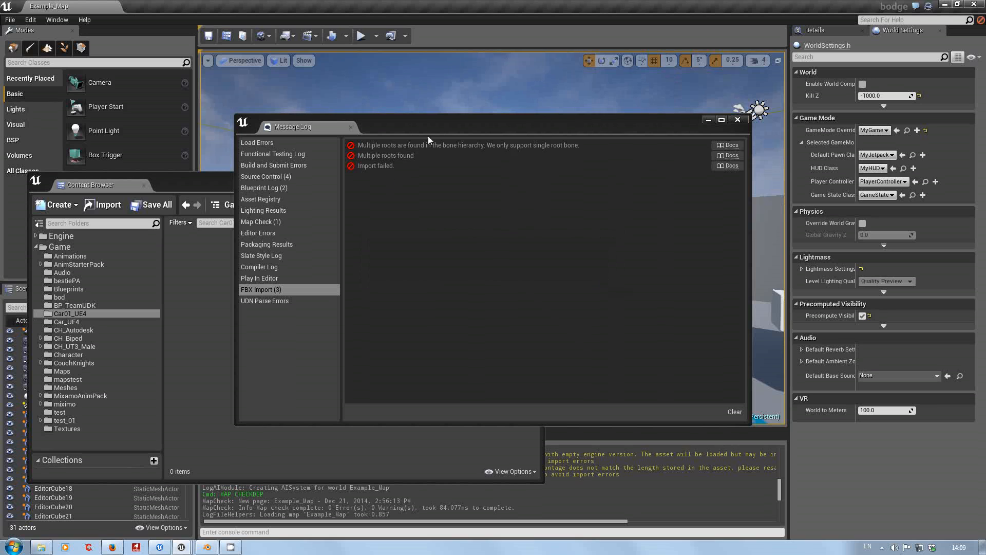
pyautogui.click(738, 120)
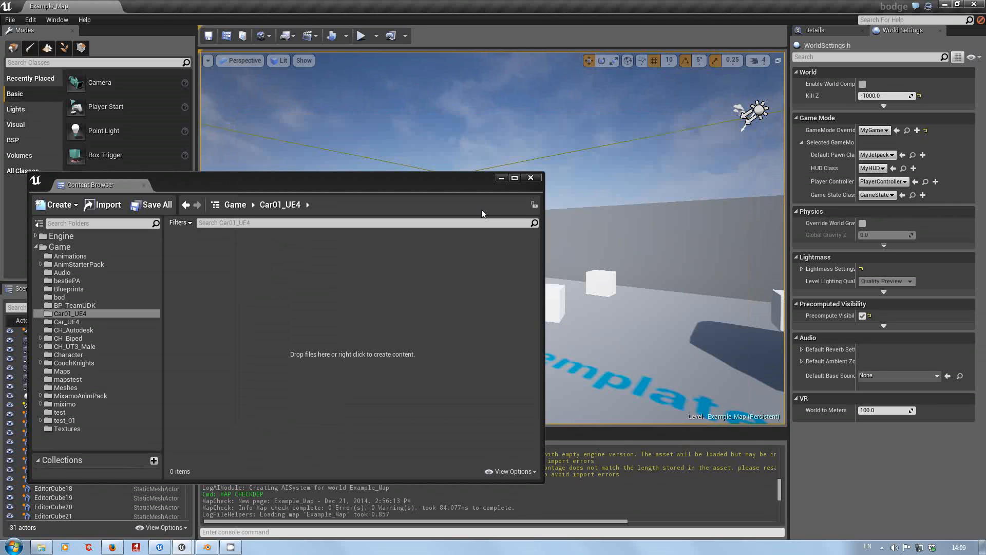
# Switch to Blender and export the scene as Autodesk FBX to SK_BC_Car01_UE4.fbx in D:\Blender\BC_Car_UE4.
pyautogui.click(216, 548)
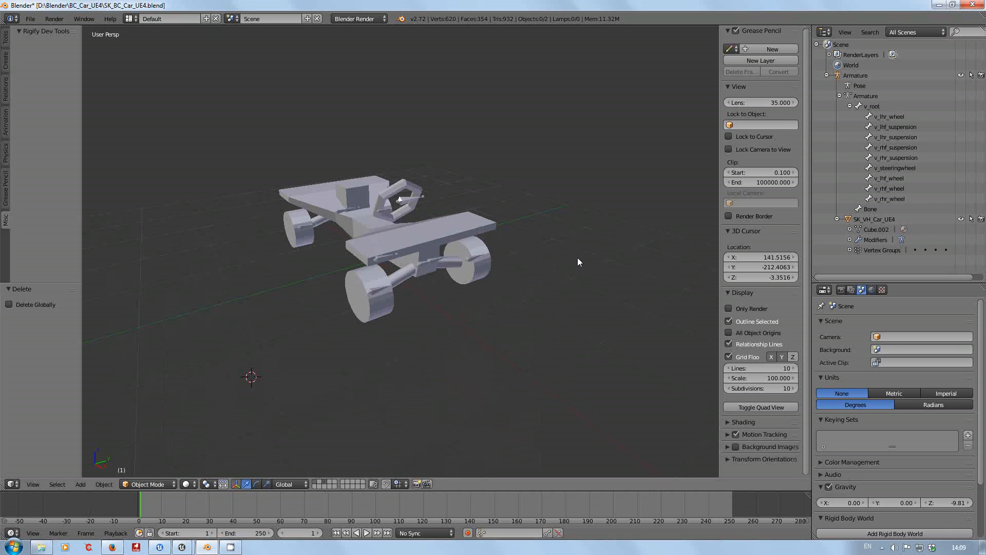
pyautogui.click(31, 19)
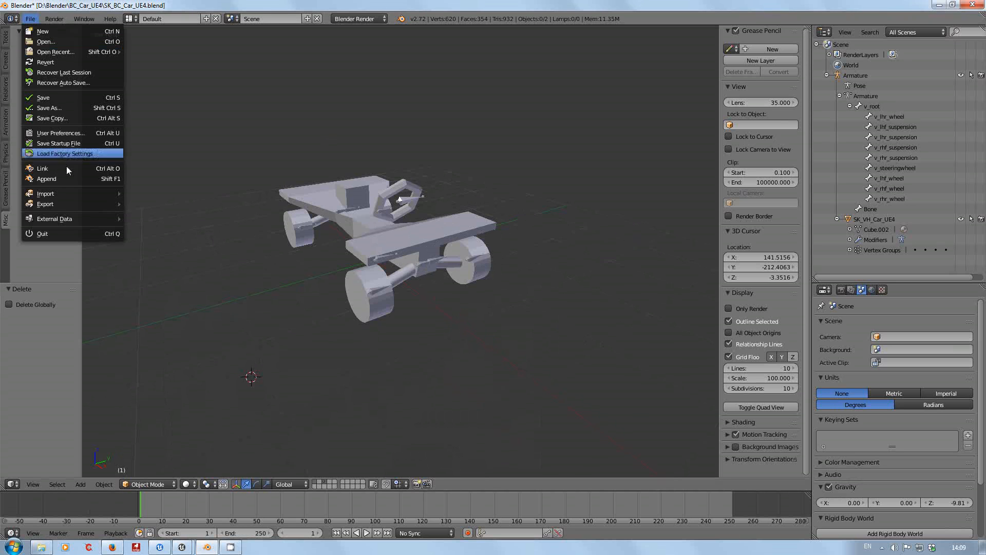
pyautogui.moveTo(67, 205)
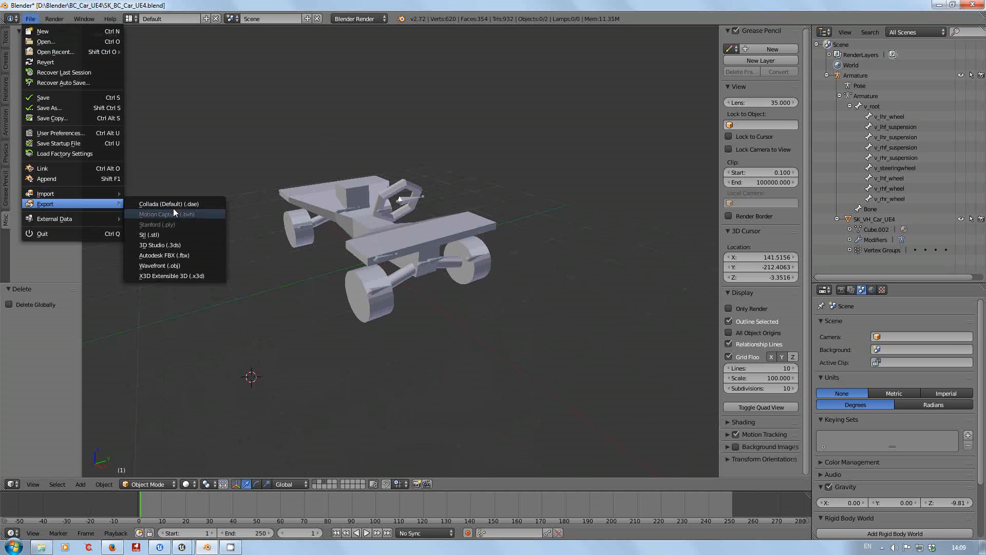
pyautogui.click(166, 256)
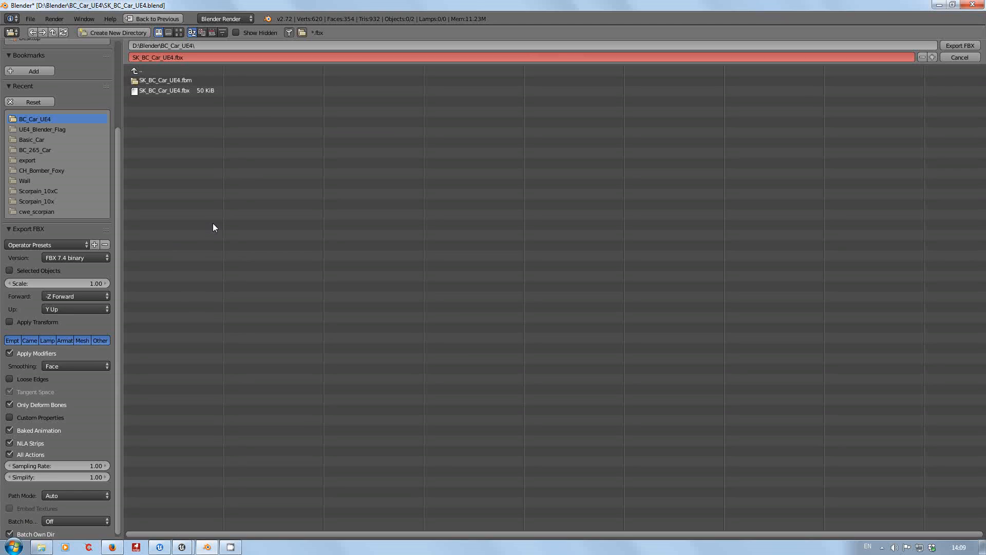
pyautogui.click(169, 59)
pyautogui.click(159, 58)
pyautogui.write('01')
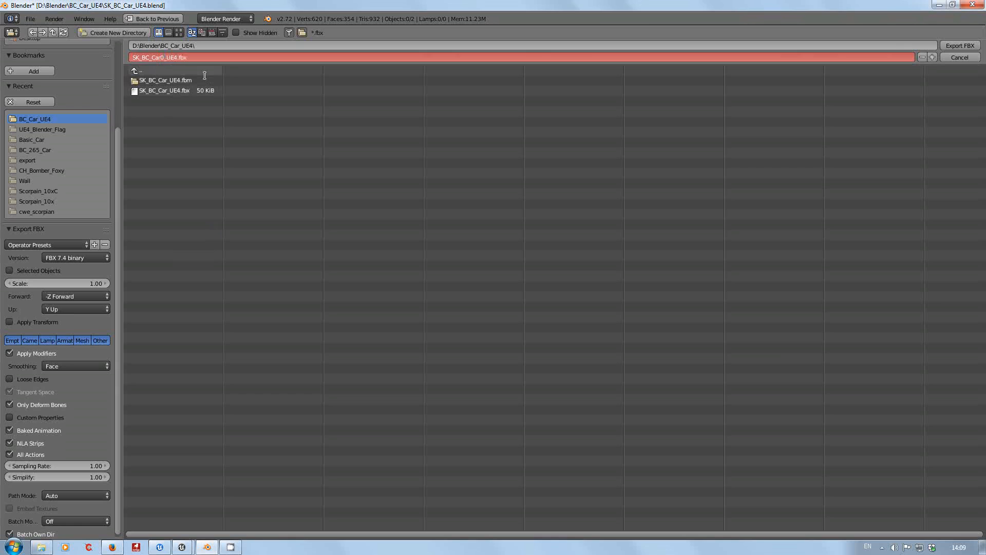
pyautogui.press('Return')
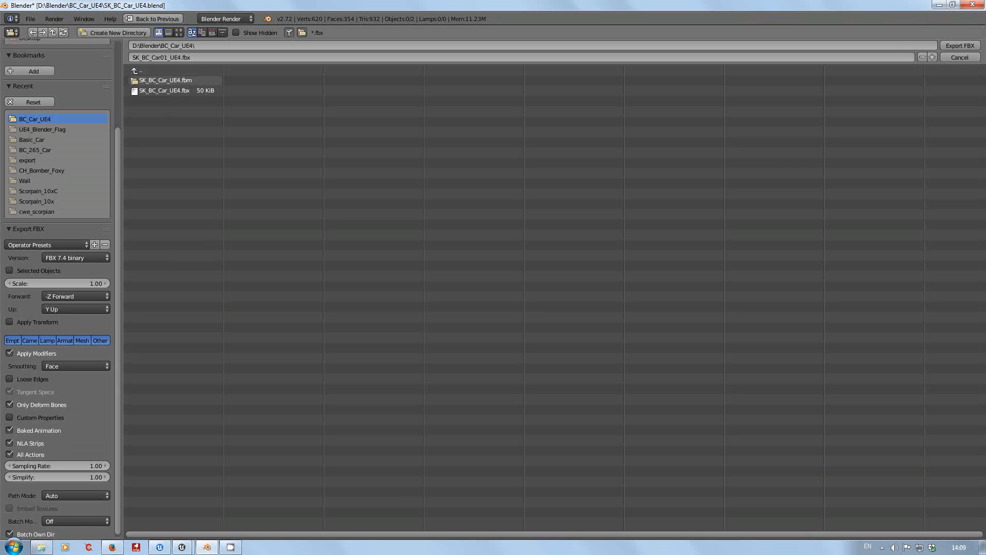
pyautogui.click(956, 45)
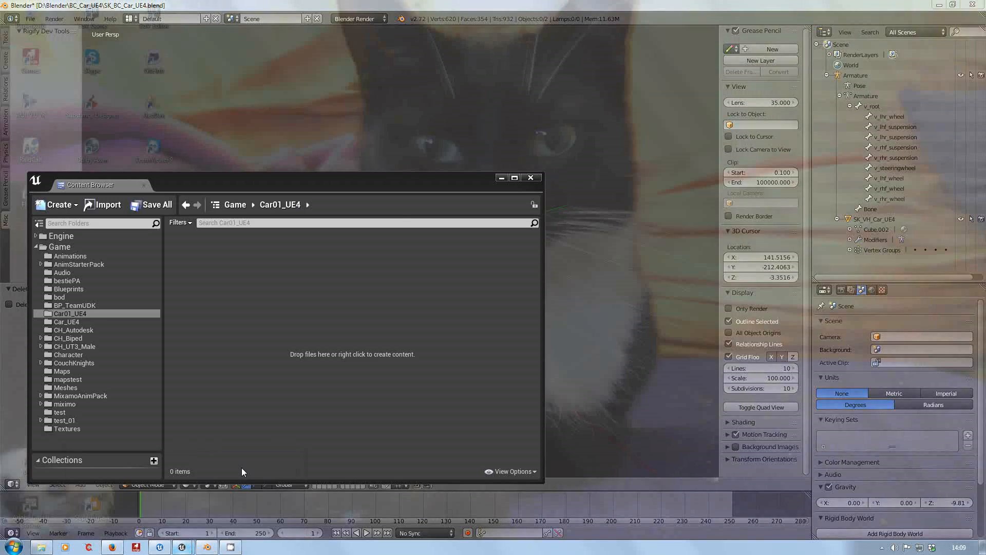
# Switch to the Unreal Editor and try to import SK_BC_Car01_UE4.fbx as a skeletal mesh into Car01_UE4.
pyautogui.click(241, 472)
pyautogui.rightClick(222, 282)
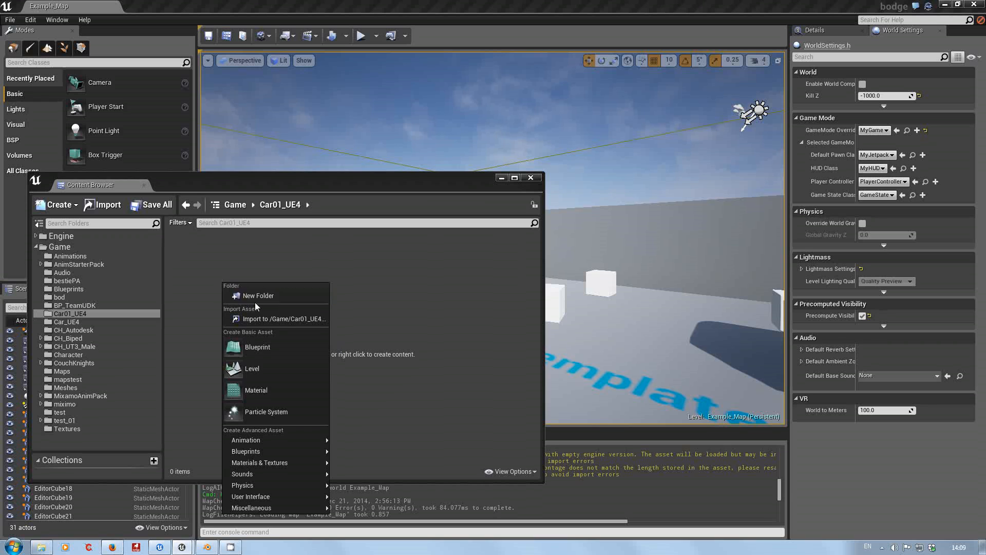
pyautogui.click(281, 319)
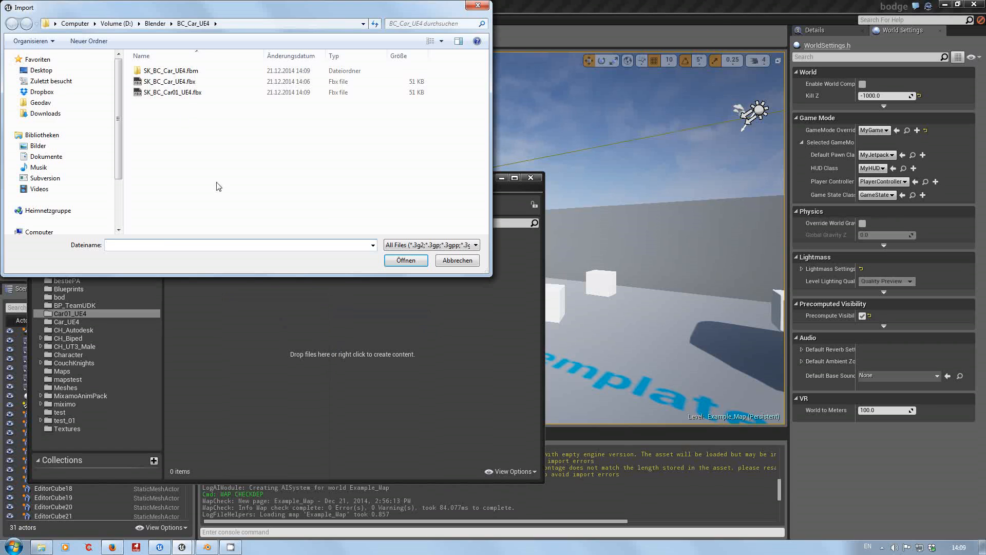
pyautogui.click(185, 93)
pyautogui.click(403, 260)
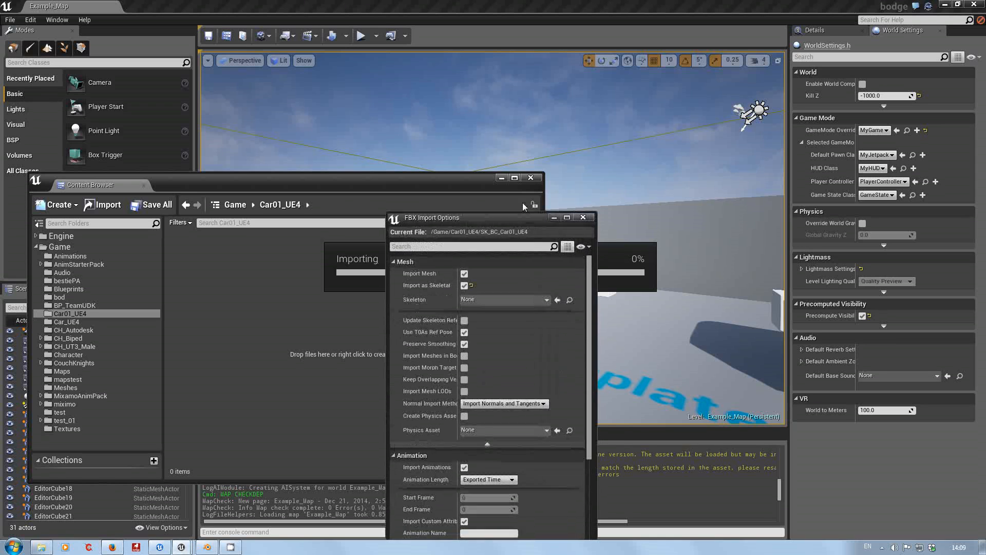
pyautogui.click(542, 486)
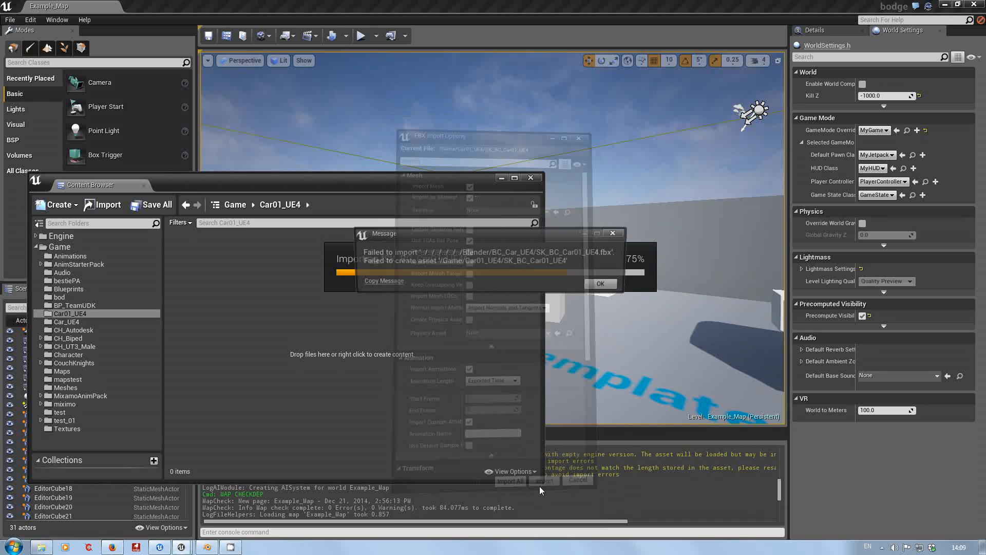
# Dismiss the import message, read the FBX Import entries in the Message Log and close it.
pyautogui.click(603, 285)
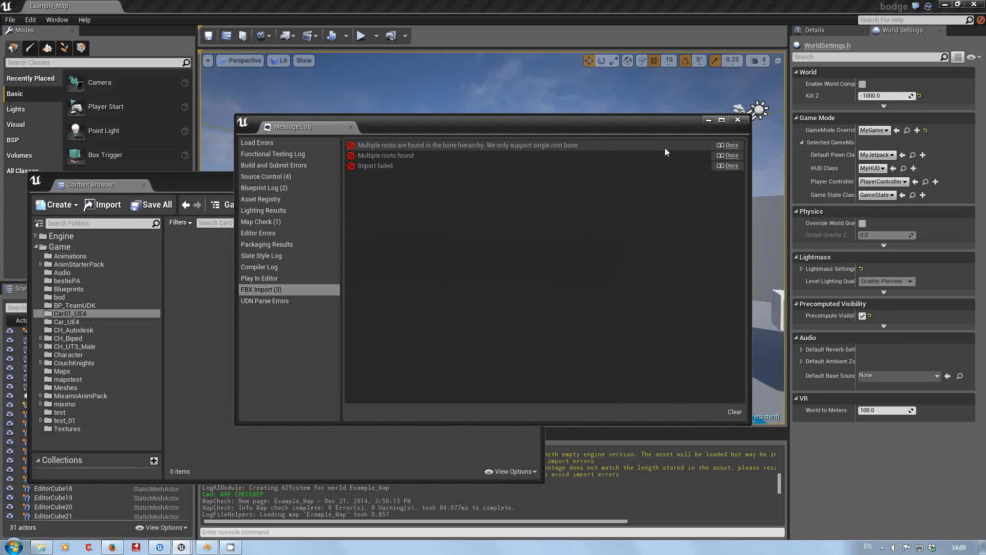
pyautogui.click(462, 147)
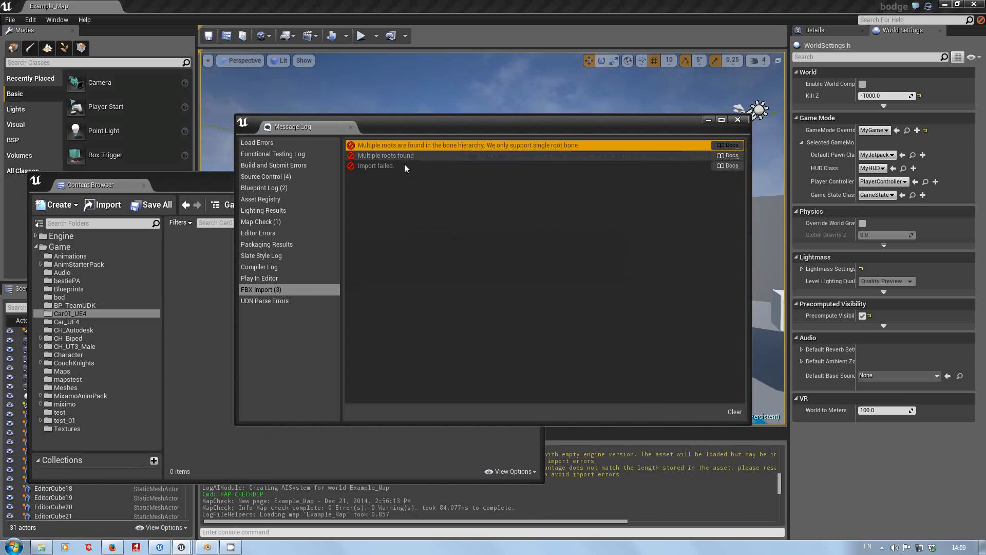
pyautogui.click(735, 120)
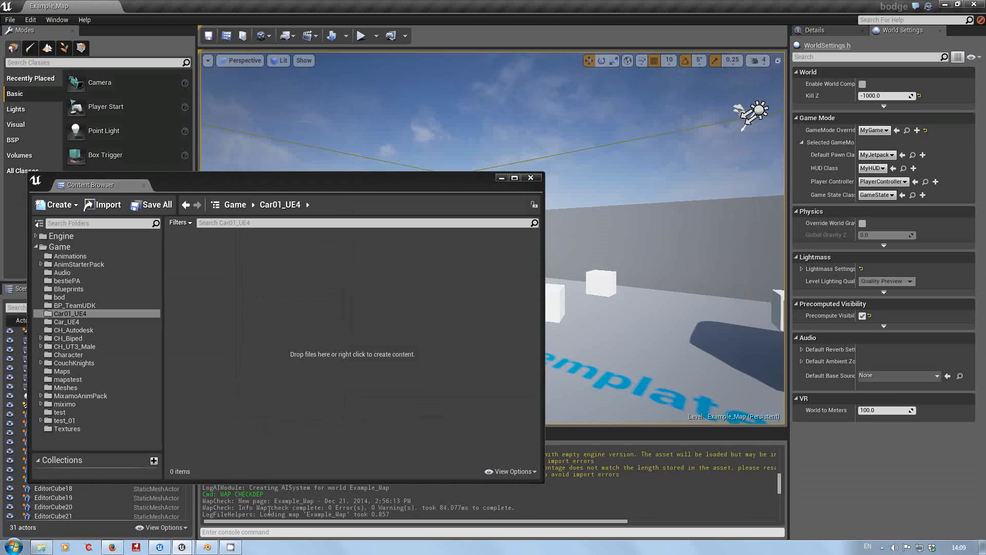
# Switch to Blender, select the Armature and put it into Edit Mode.
pyautogui.click(207, 547)
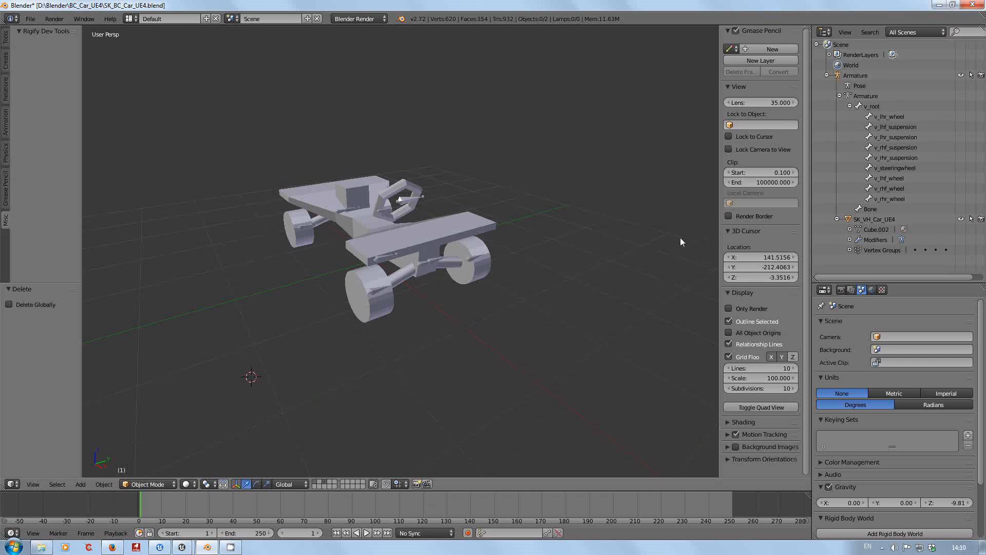
pyautogui.click(866, 211)
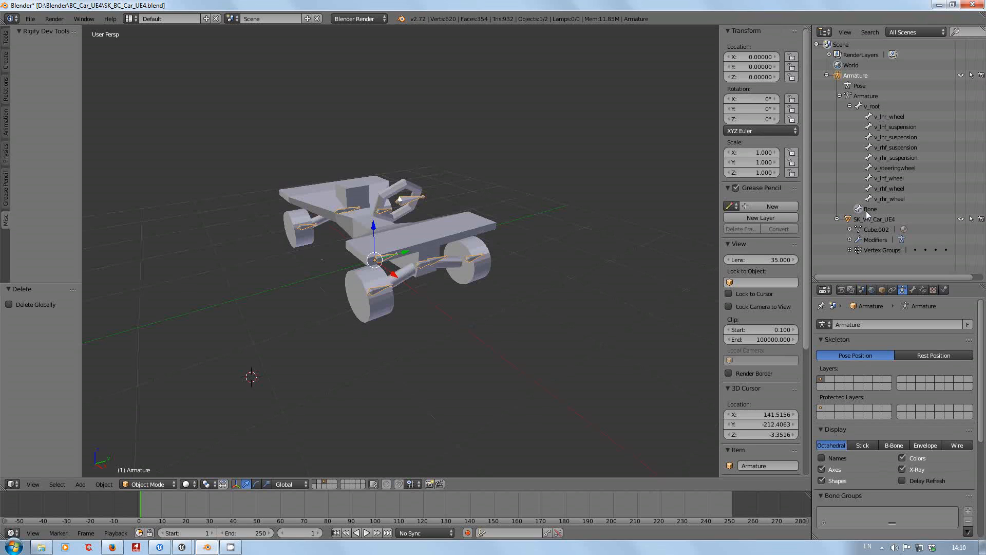
pyautogui.rightClick(864, 211)
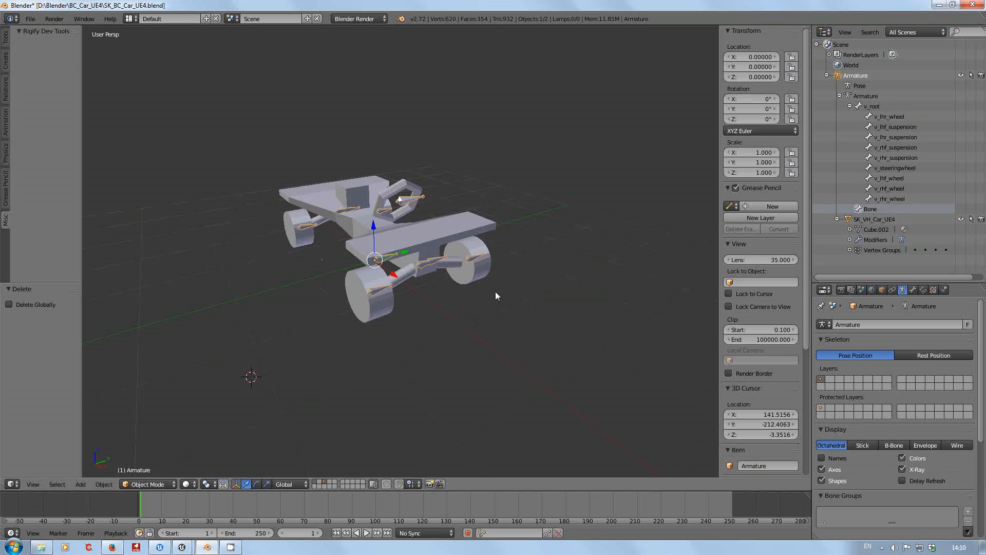
pyautogui.press('Tab')
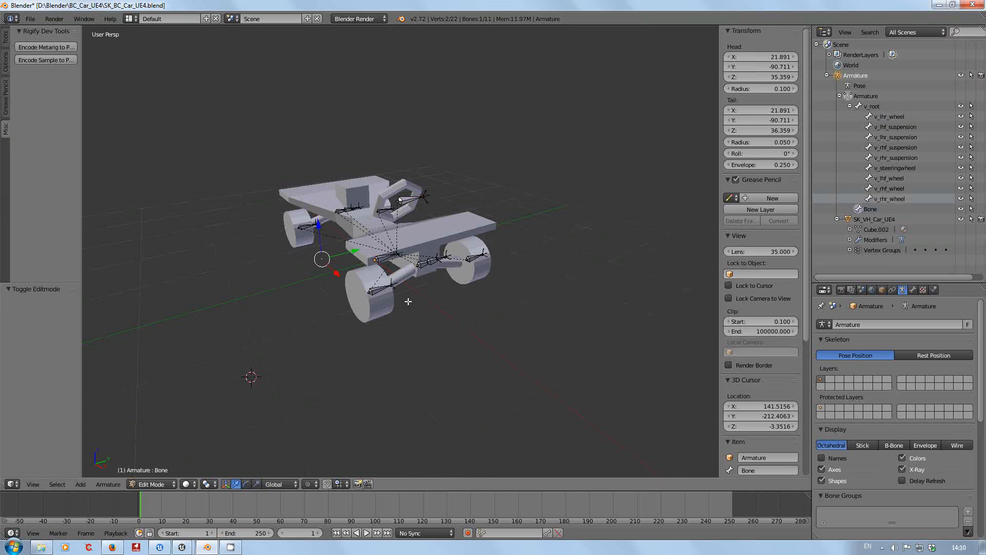
pyautogui.doubleClick(876, 210)
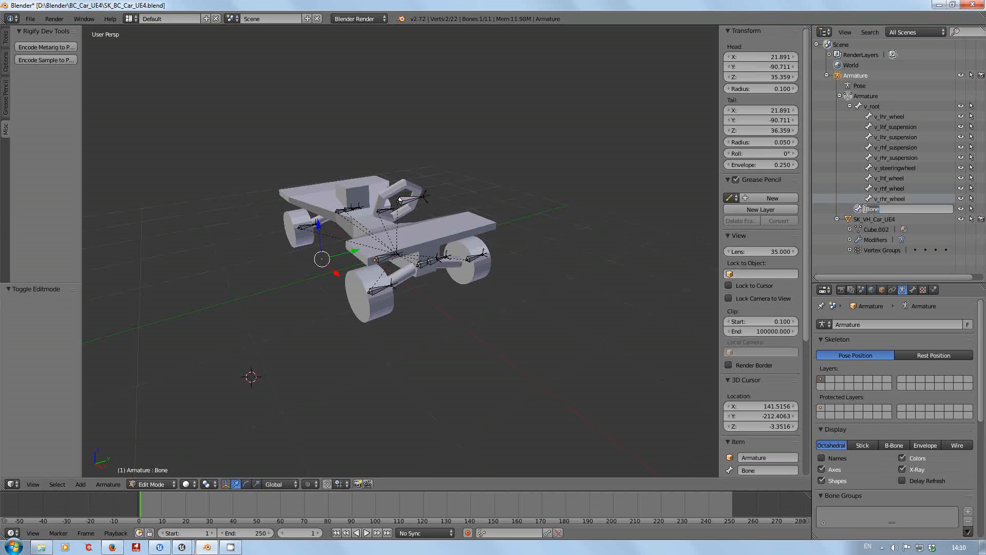
pyautogui.press('BackSpace')
pyautogui.press('Escape')
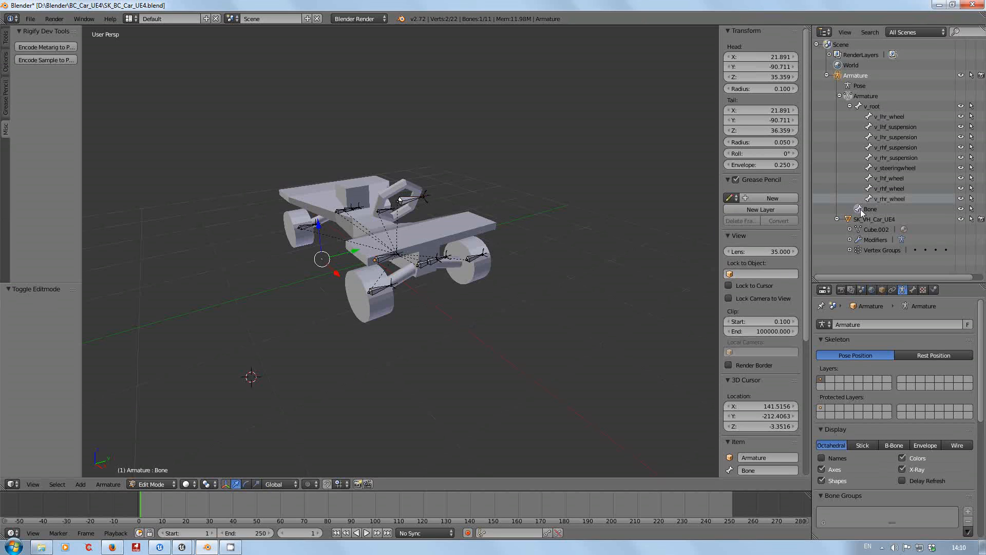
# Delete the stray bone named Bone outside the v_root hierarchy and return the armature to Object Mode.
pyautogui.scroll(4, 247, 275)
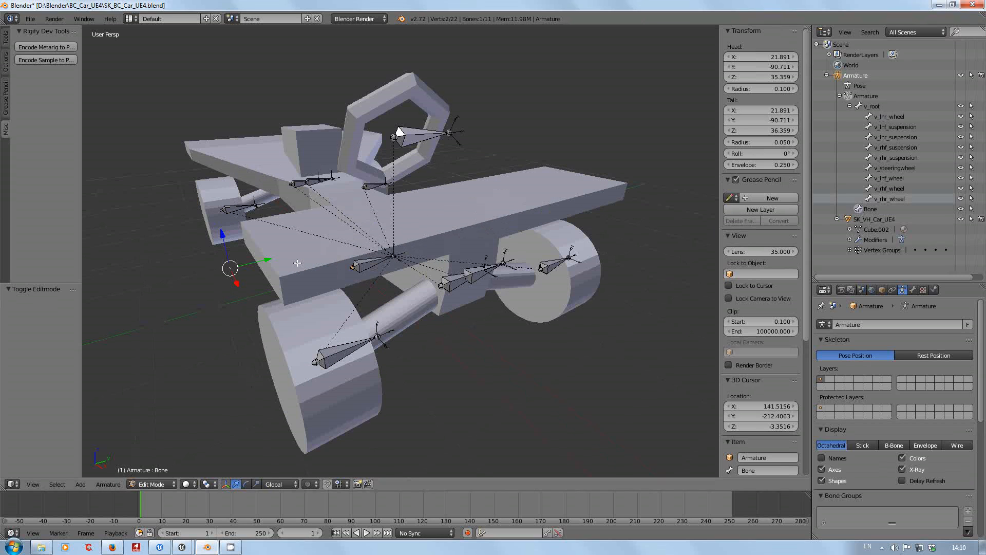
pyautogui.press('x')
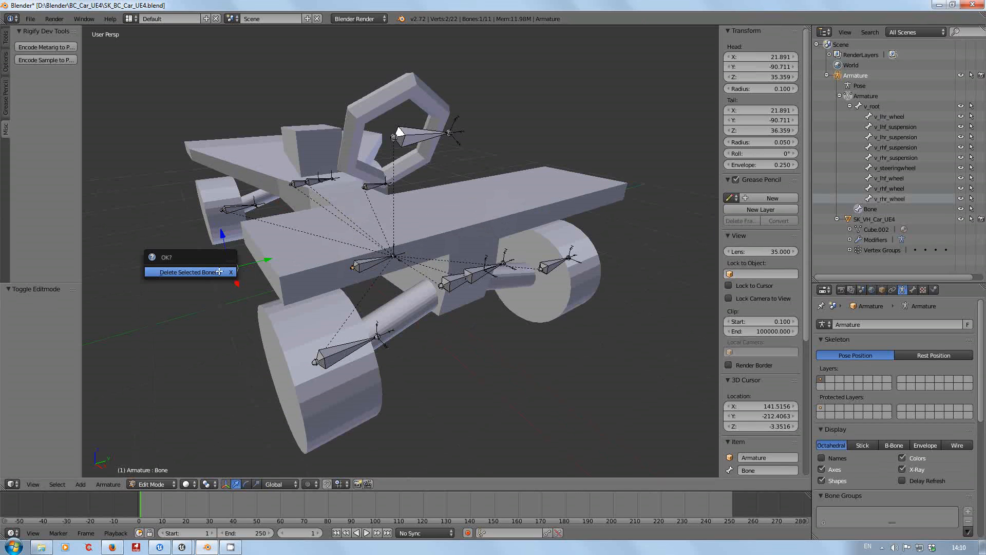
pyautogui.click(219, 272)
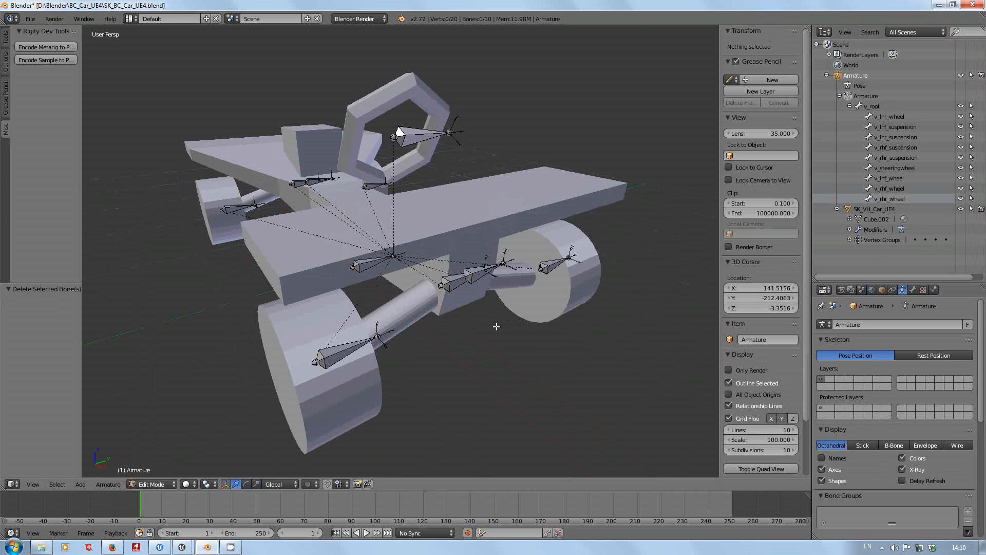
pyautogui.moveTo(495, 326); pyautogui.dragTo(568, 297, button='middle')
pyautogui.scroll(4, 386, 300)
pyautogui.scroll(-5, 386, 300)
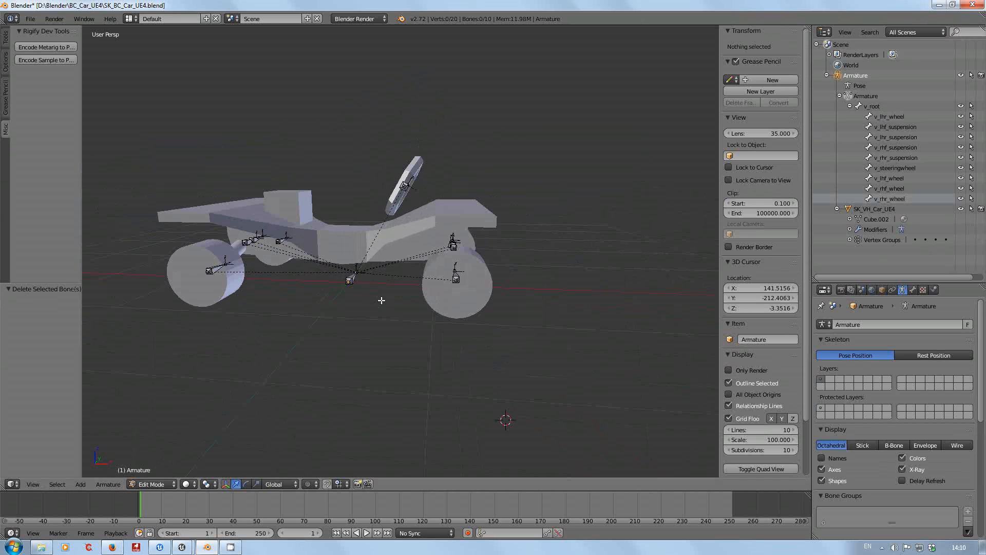
pyautogui.moveTo(381, 297); pyautogui.dragTo(352, 318, button='middle')
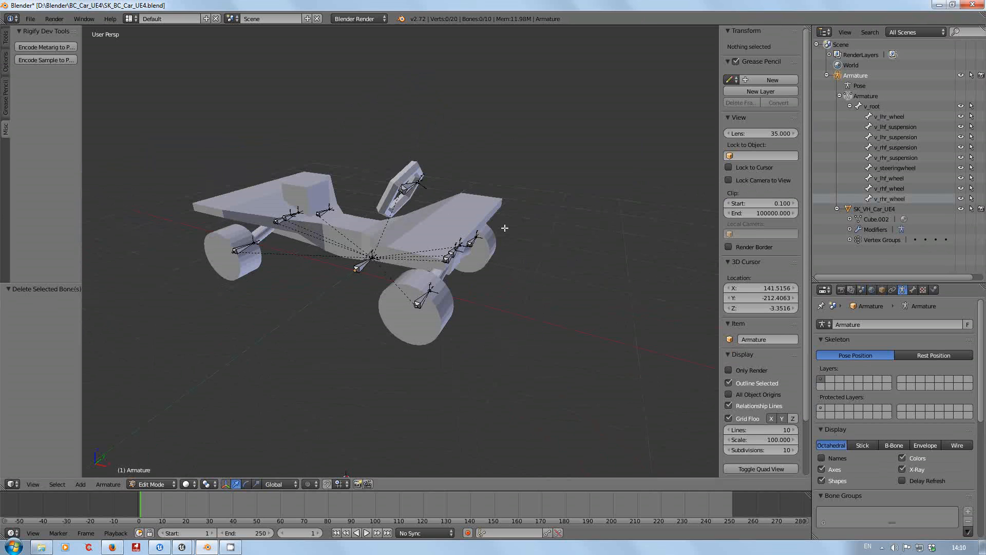
pyautogui.press('Tab')
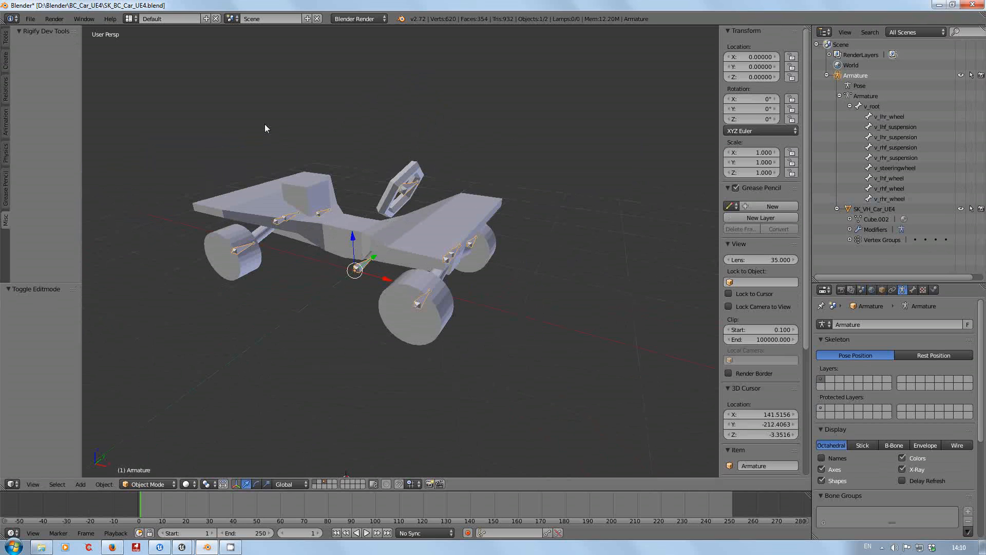
# Export the scene as Autodesk FBX, overwriting SK_BC_Car01_UE4.fbx in D:\Blender\BC_Car_UE4.
pyautogui.click(31, 19)
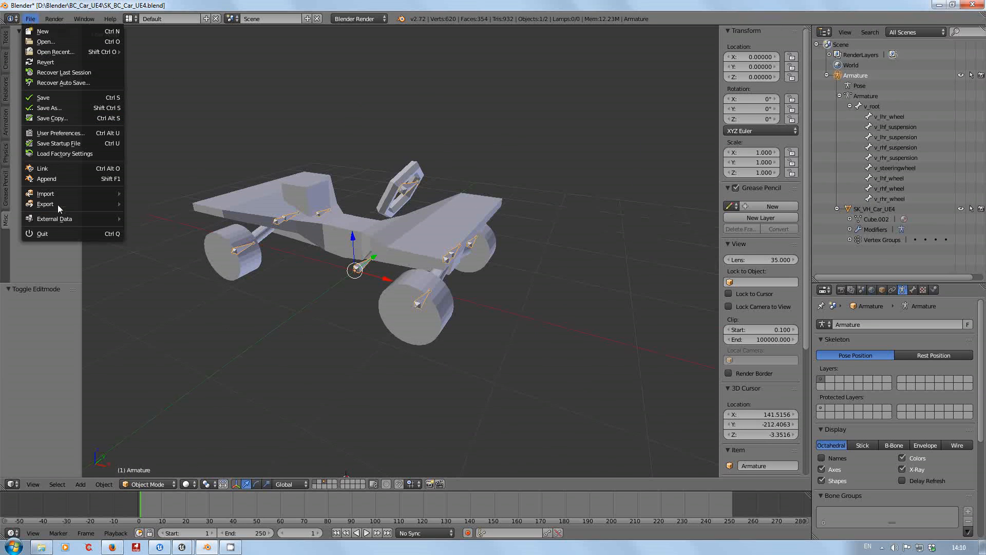
pyautogui.moveTo(88, 206)
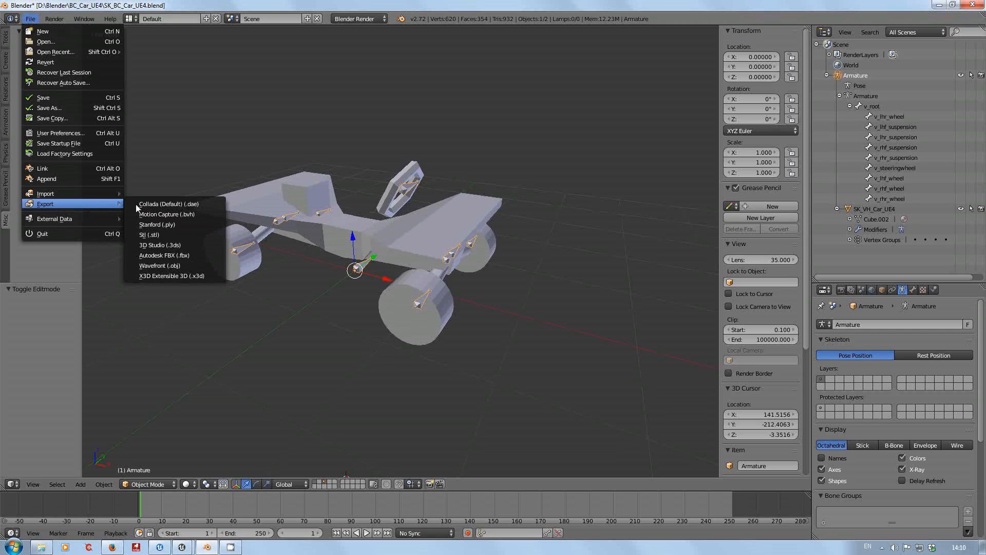
pyautogui.click(176, 253)
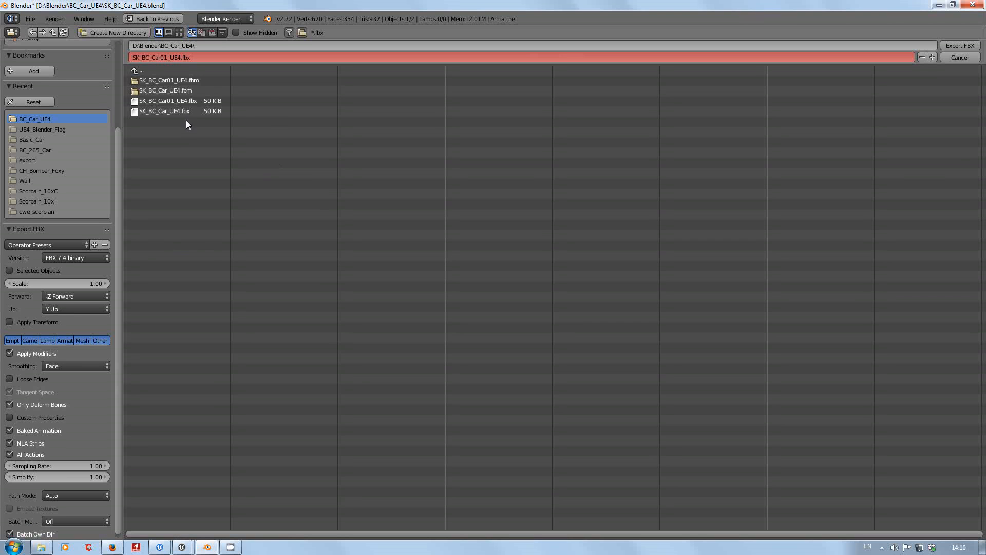
pyautogui.click(184, 100)
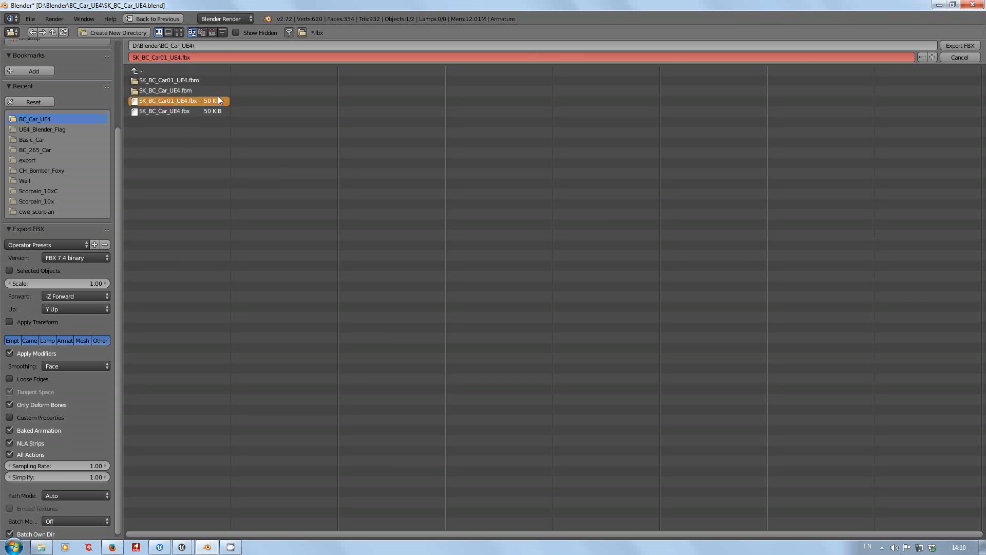
pyautogui.click(958, 45)
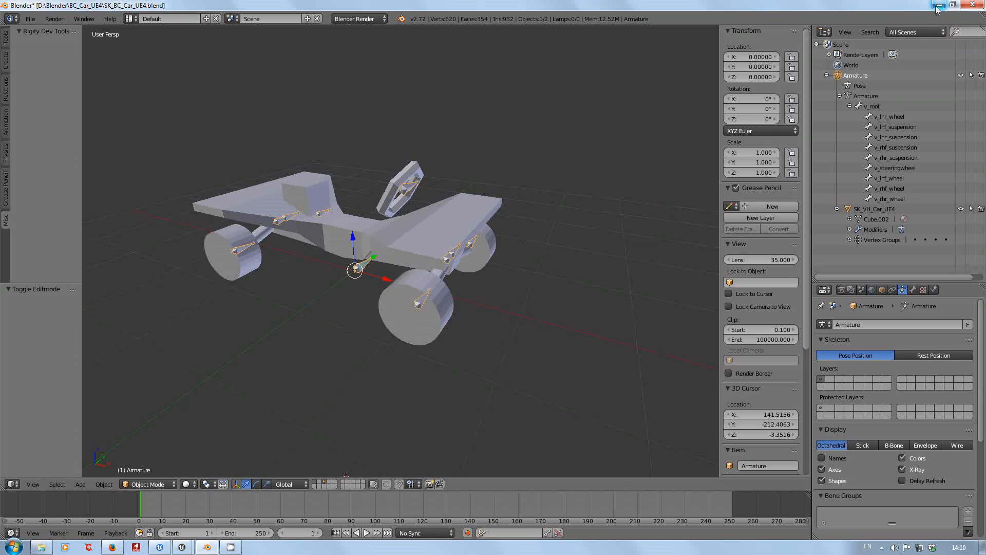
# Switch to the Unreal Editor and import SK_BC_Car01_UE4.fbx as a skeletal mesh into Car01_UE4, replacing all existing assets.
pyautogui.click(938, 5)
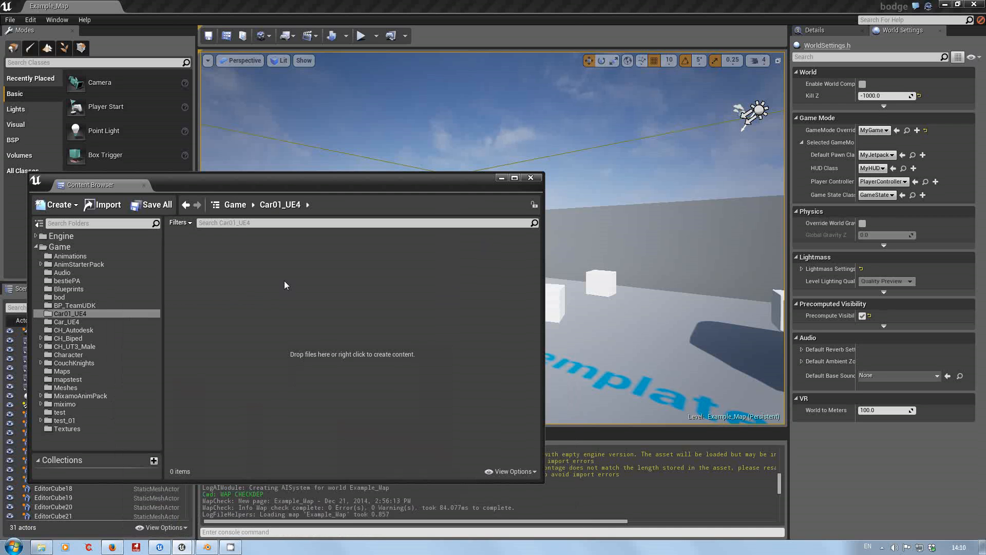
pyautogui.rightClick(284, 281)
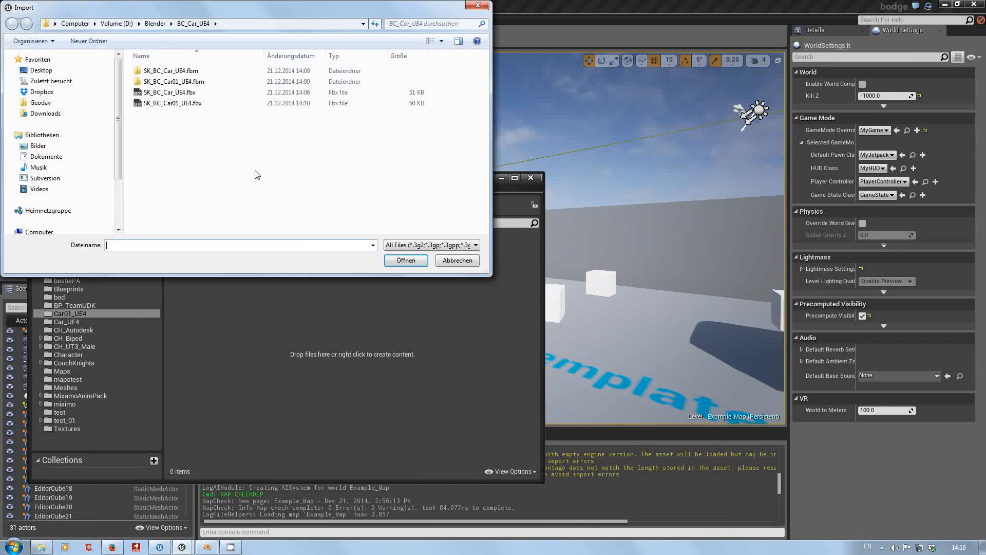
pyautogui.click(180, 103)
pyautogui.click(405, 261)
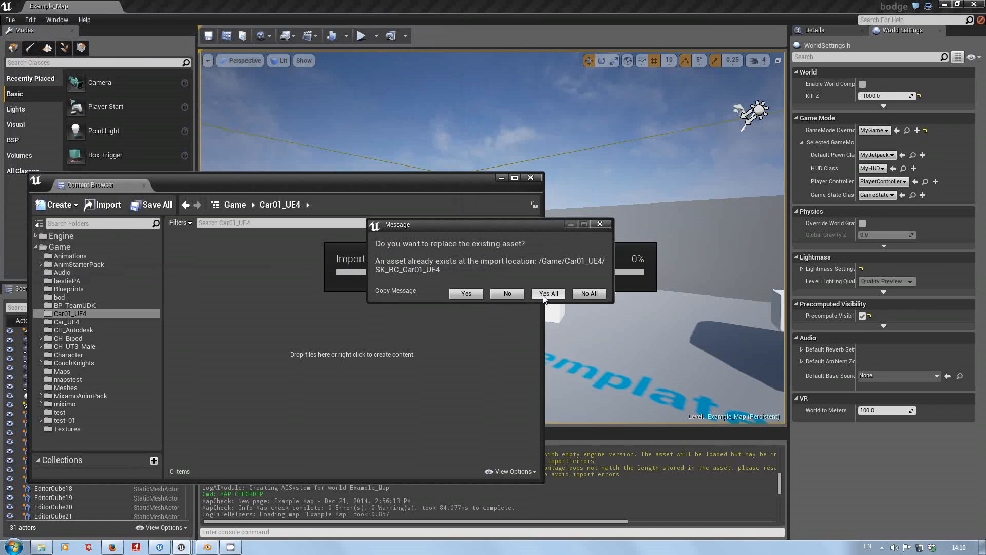
pyautogui.click(547, 293)
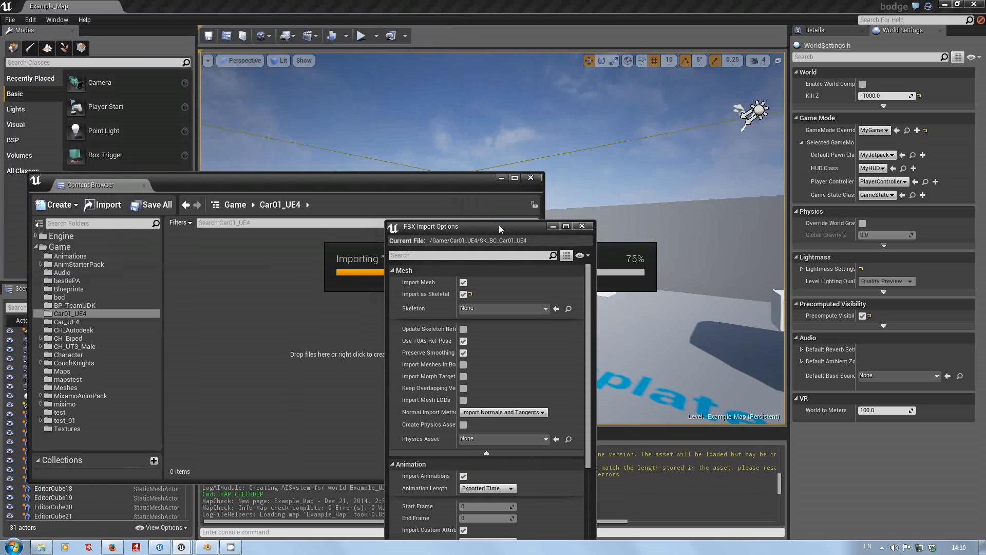
pyautogui.moveTo(498, 224); pyautogui.dragTo(493, 85)
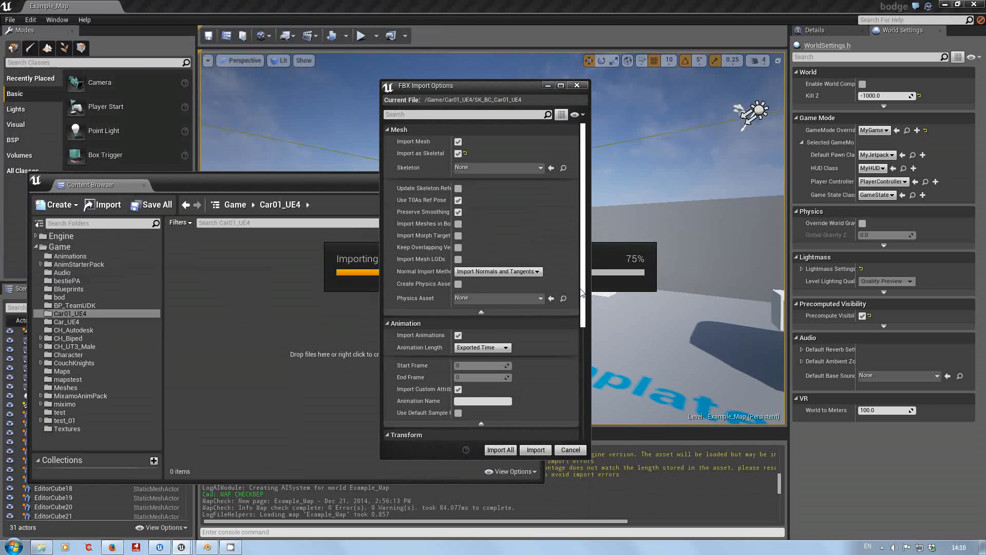
pyautogui.moveTo(585, 309); pyautogui.dragTo(586, 412)
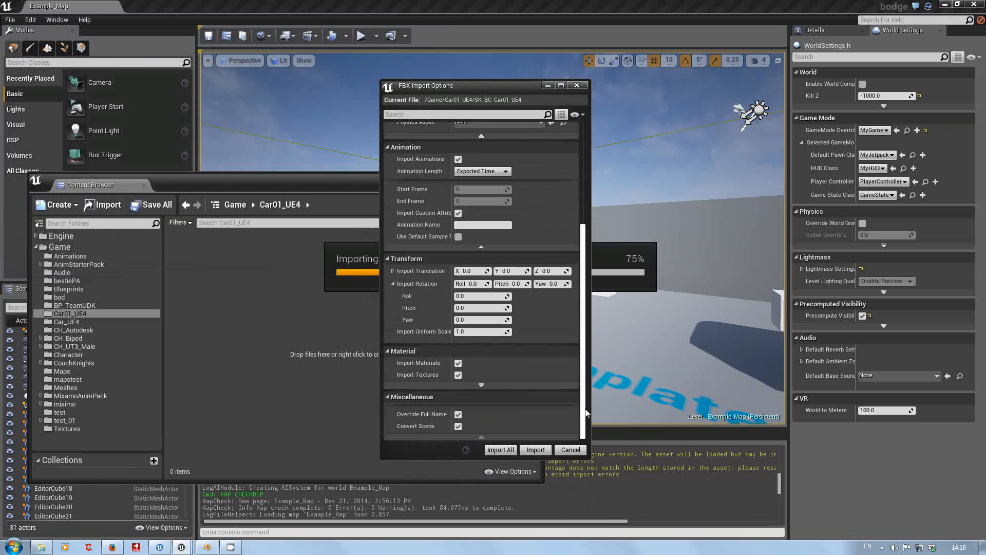
pyautogui.click(531, 451)
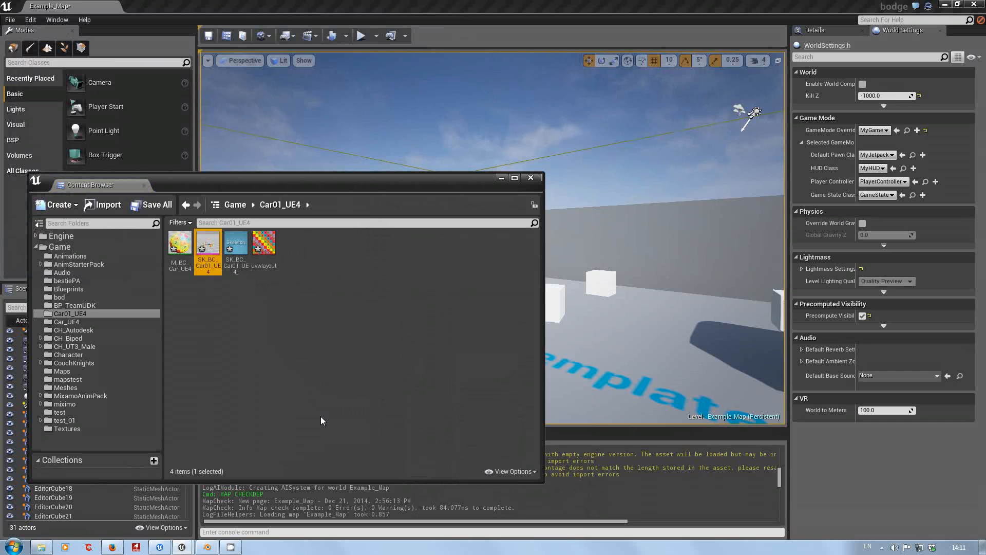
# Save all modified content, including the imported car assets in Car01_UE4 and Example_Map.
pyautogui.click(306, 359)
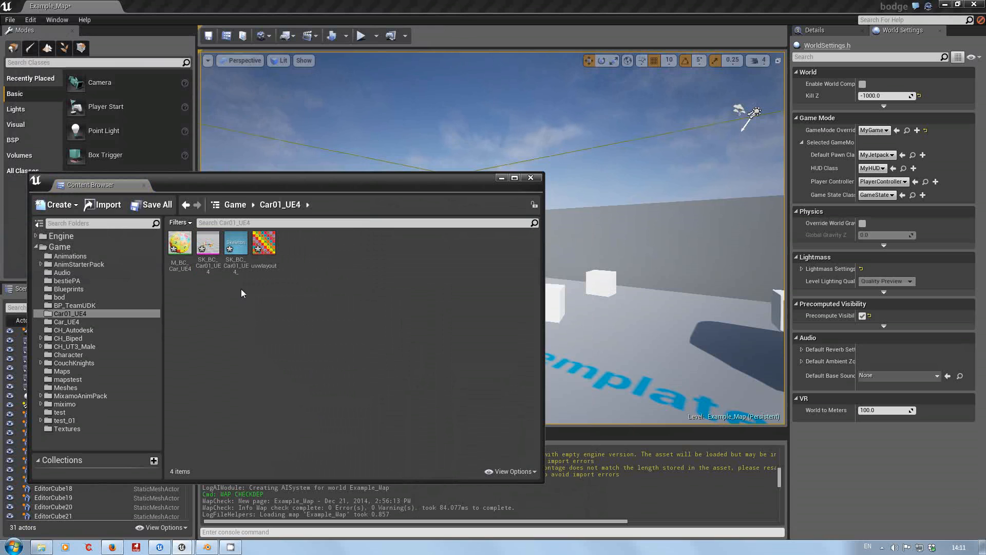
pyautogui.click(156, 205)
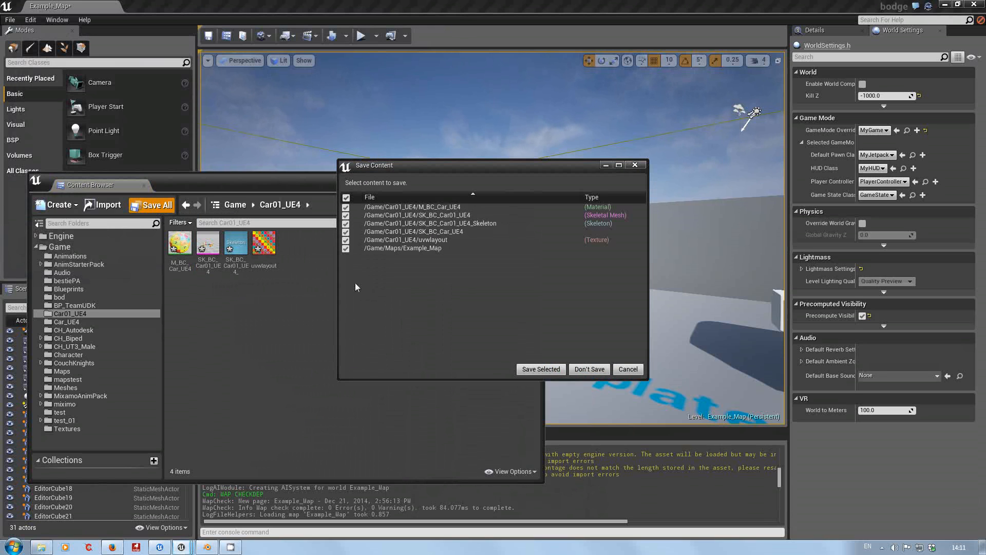
pyautogui.click(543, 370)
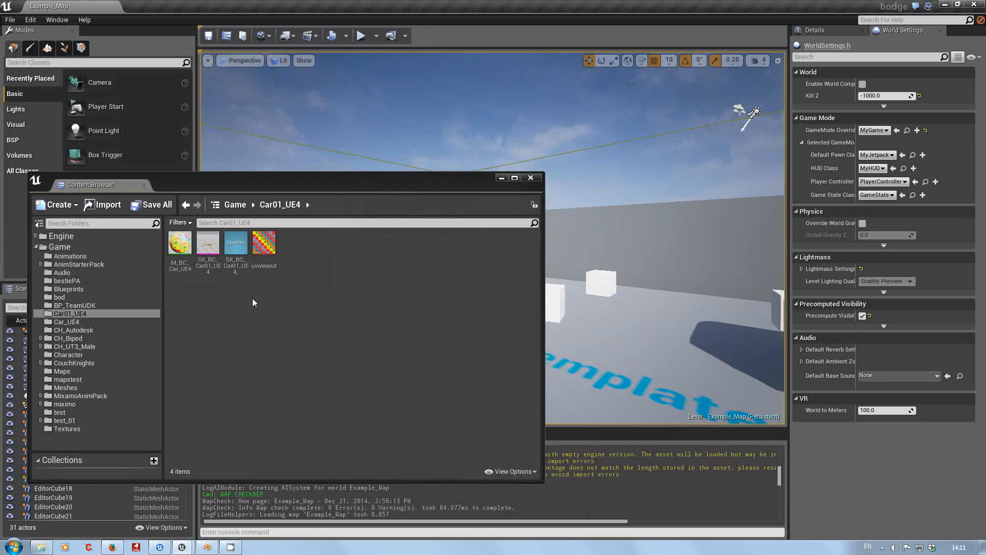
# Open the SK_BC_Car01_UE4 skeletal mesh in its editor and enlarge the editor window to view the car.
pyautogui.doubleClick(210, 247)
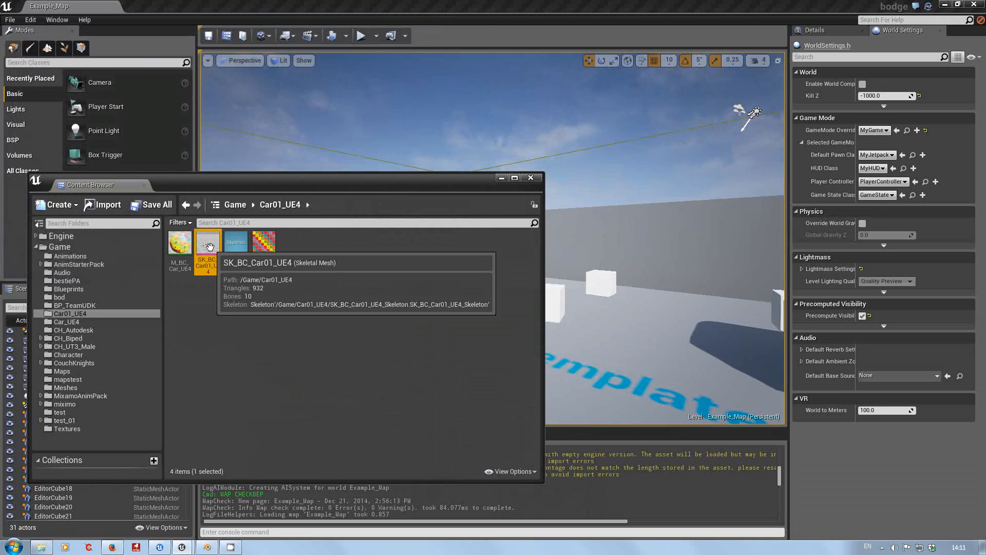
pyautogui.moveTo(562, 388); pyautogui.dragTo(562, 347)
pyautogui.moveTo(562, 347); pyautogui.dragTo(561, 393, button='middle')
pyautogui.moveTo(562, 393); pyautogui.dragTo(562, 357)
pyautogui.moveTo(597, 124); pyautogui.dragTo(500, 68)
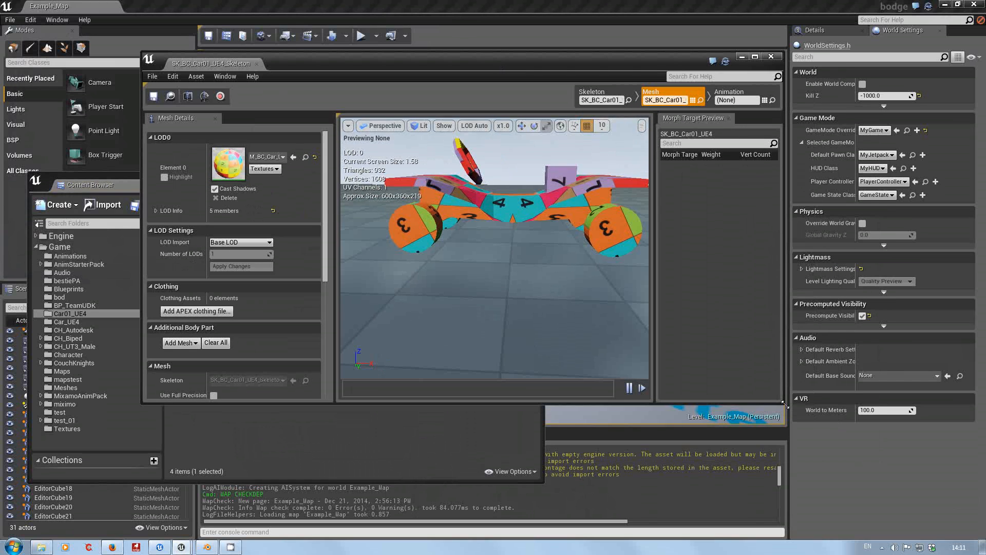
pyautogui.moveTo(784, 405); pyautogui.dragTo(982, 518)
pyautogui.moveTo(581, 341); pyautogui.dragTo(582, 342)
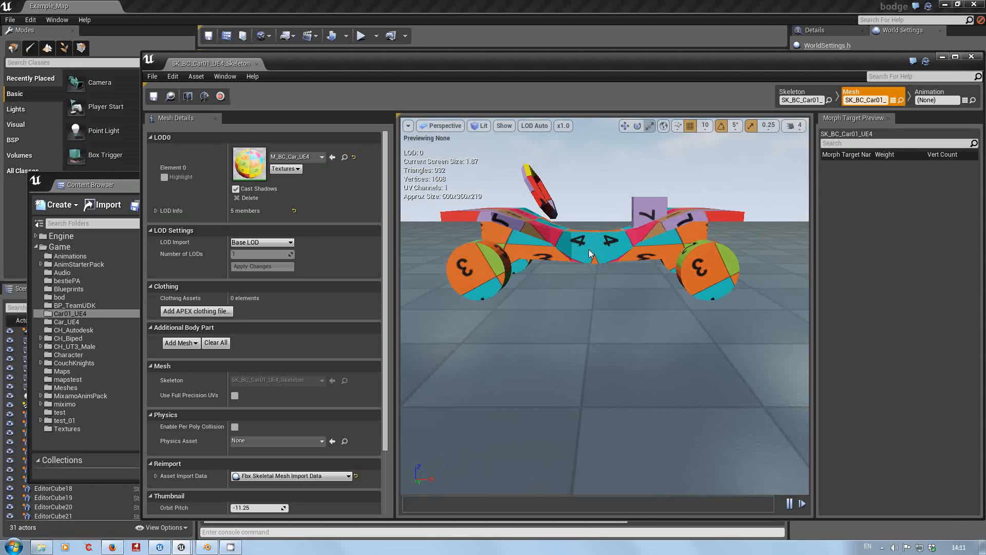
# Display the bones in the mesh preview and examine the root bone at the base of the car up close.
pyautogui.click(504, 126)
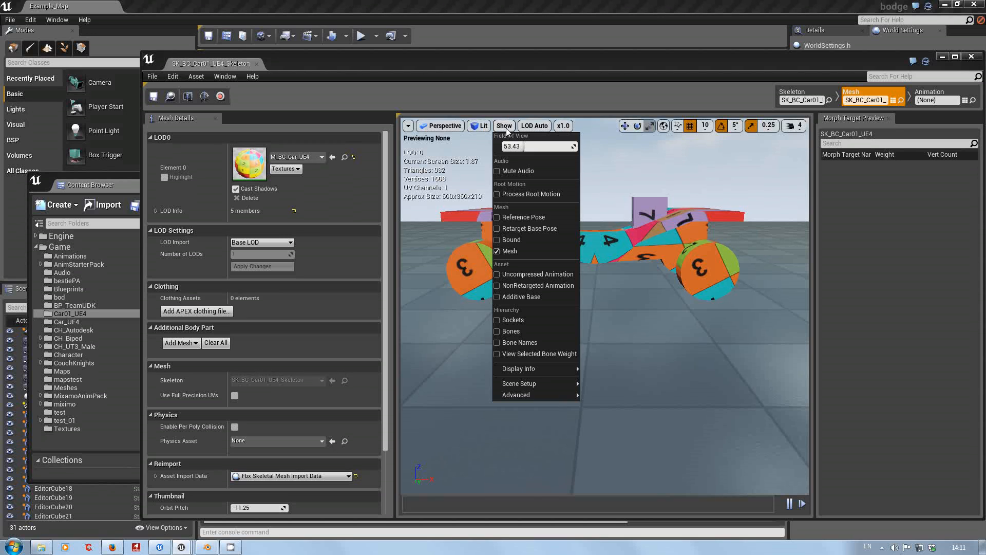
pyautogui.click(534, 331)
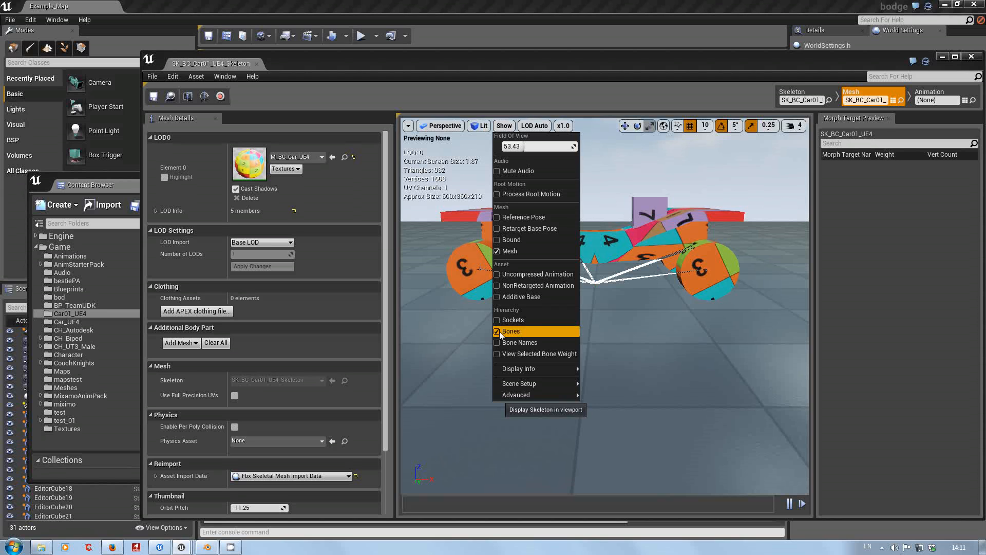
pyautogui.click(640, 327)
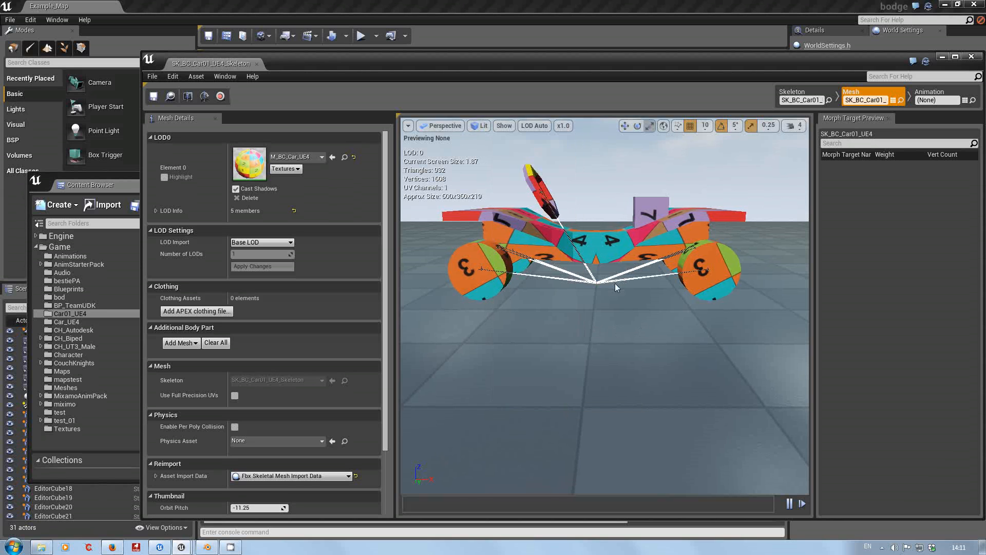
pyautogui.scroll(5, 615, 283)
pyautogui.scroll(-2, 615, 282)
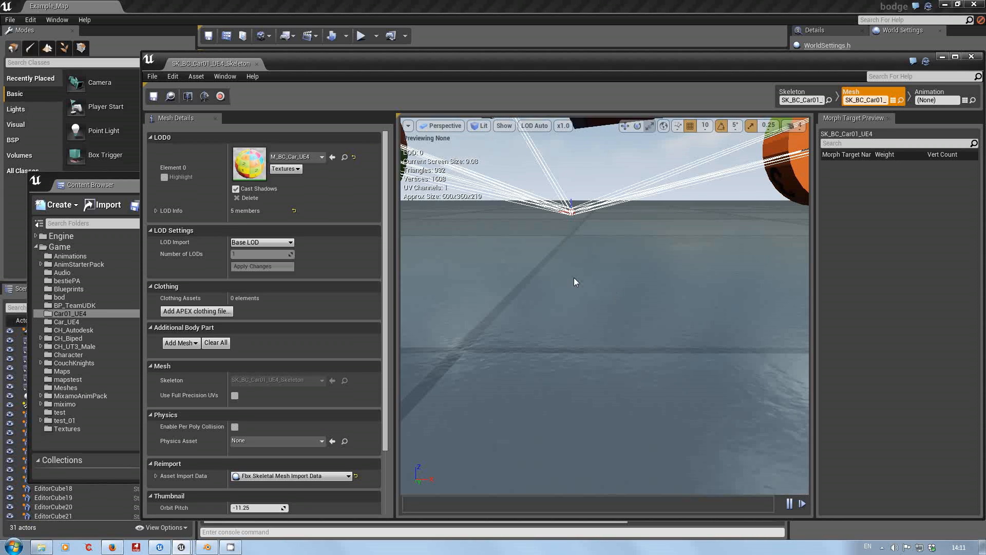
pyautogui.moveTo(574, 279); pyautogui.dragTo(574, 247, button='middle')
pyautogui.moveTo(574, 247); pyautogui.dragTo(570, 201)
pyautogui.moveTo(579, 342); pyautogui.dragTo(579, 327)
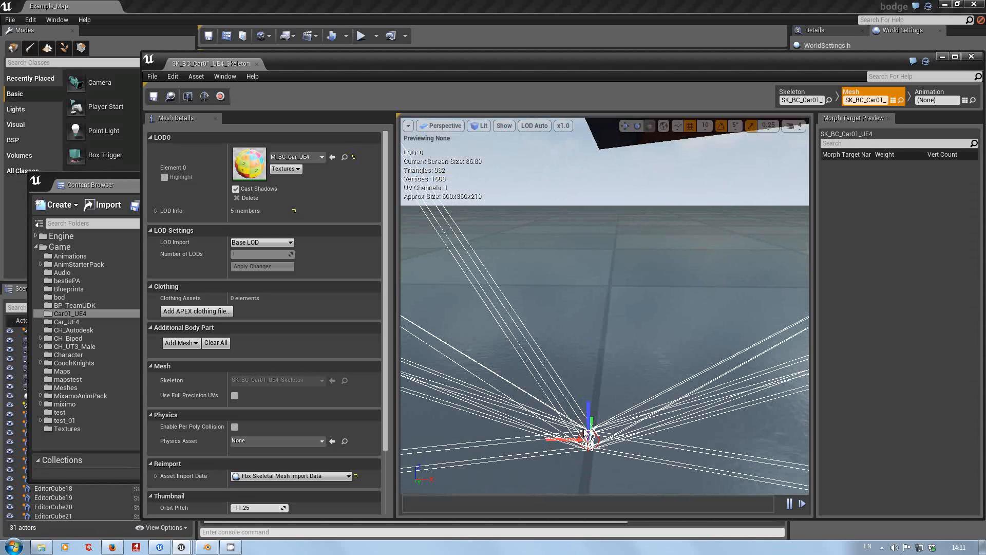
# Close the mesh editor and delete the SK_BC_Car01_UE4 skeletal mesh and its skeleton from the Car01_UE4 folder.
pyautogui.press('f')
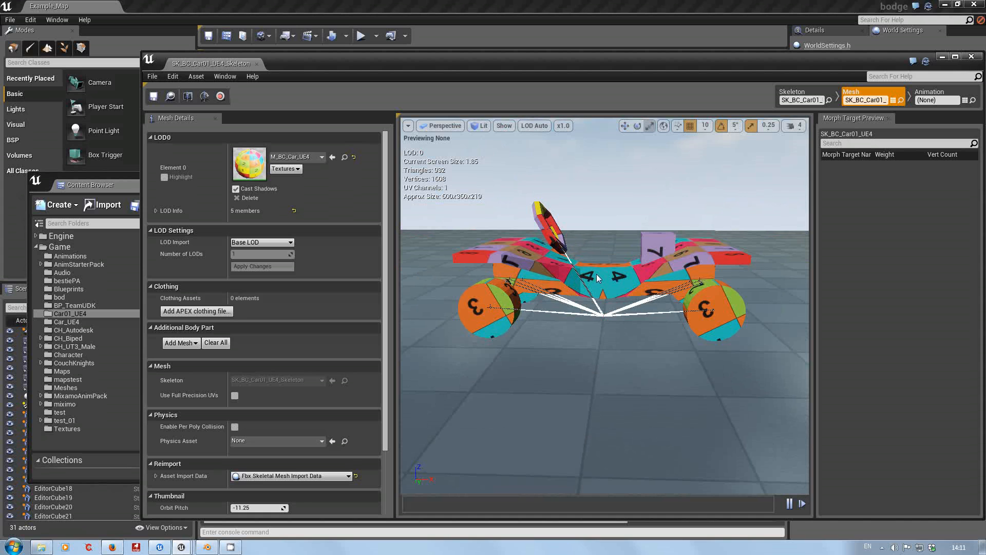
pyautogui.click(971, 56)
pyautogui.click(203, 302)
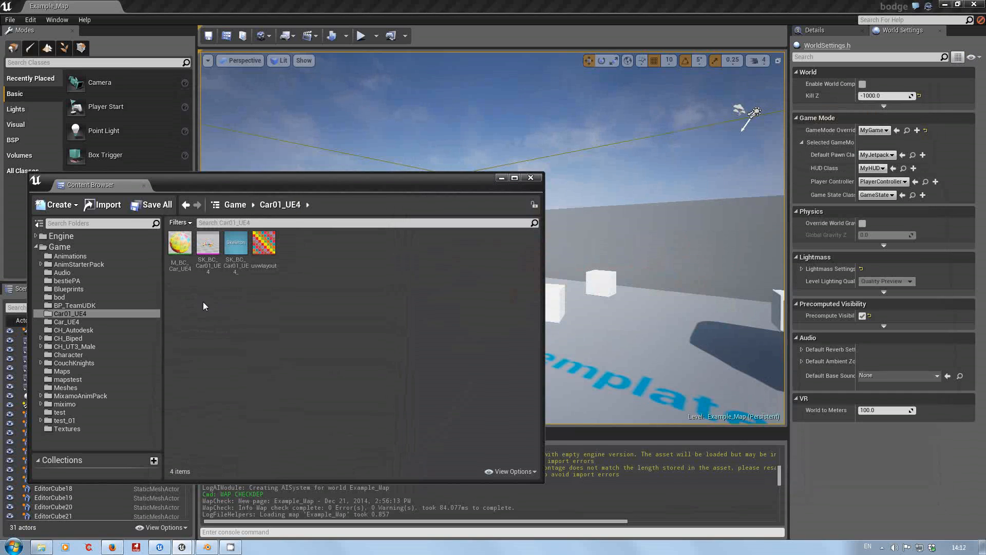
pyautogui.click(207, 248)
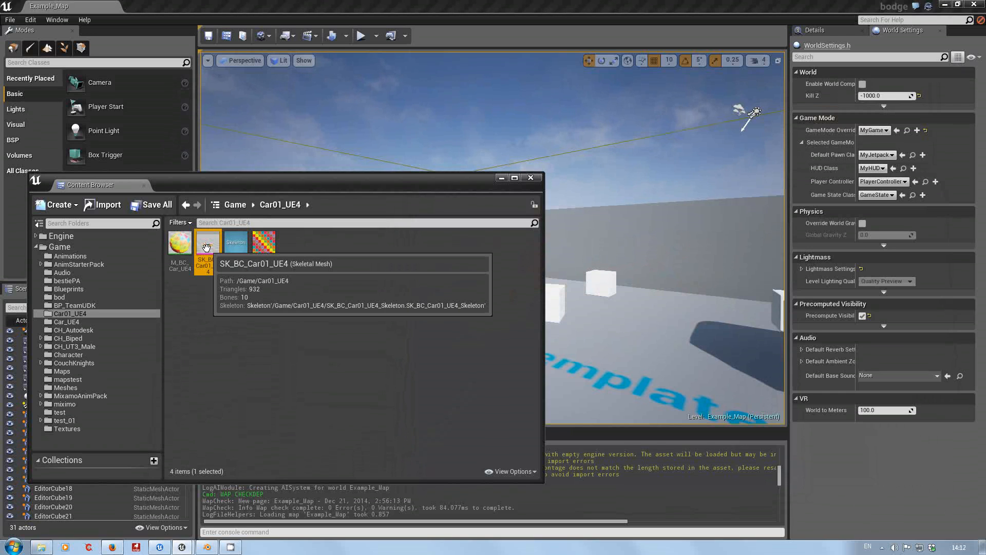
pyautogui.keyDown('ctrl'); pyautogui.click(238, 242); pyautogui.keyUp('ctrl')
pyautogui.rightClick(238, 243)
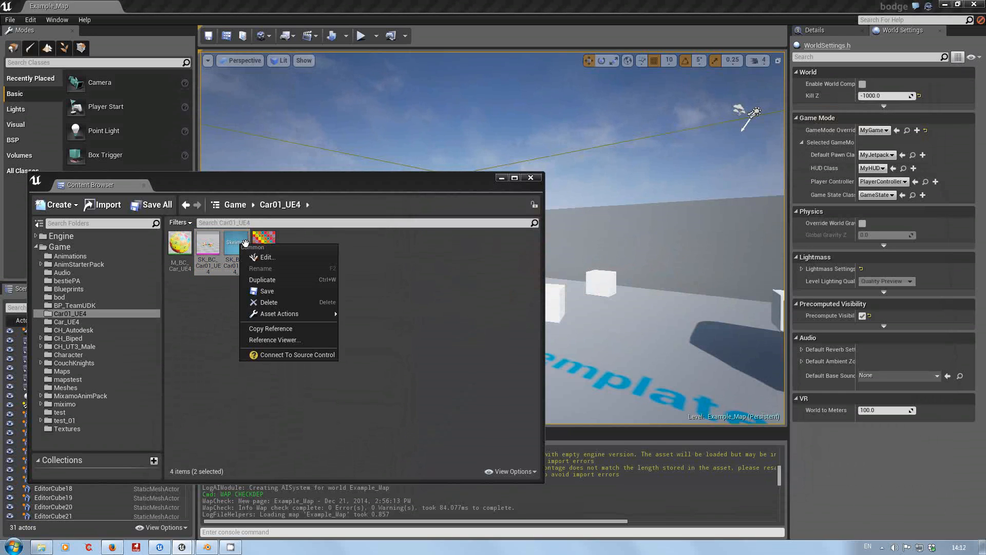
pyautogui.click(278, 304)
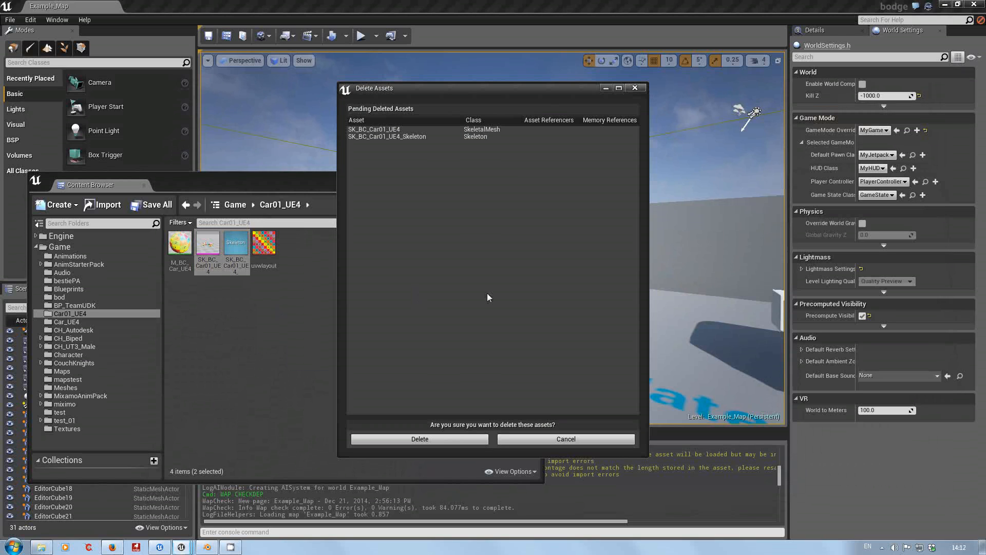
pyautogui.click(459, 440)
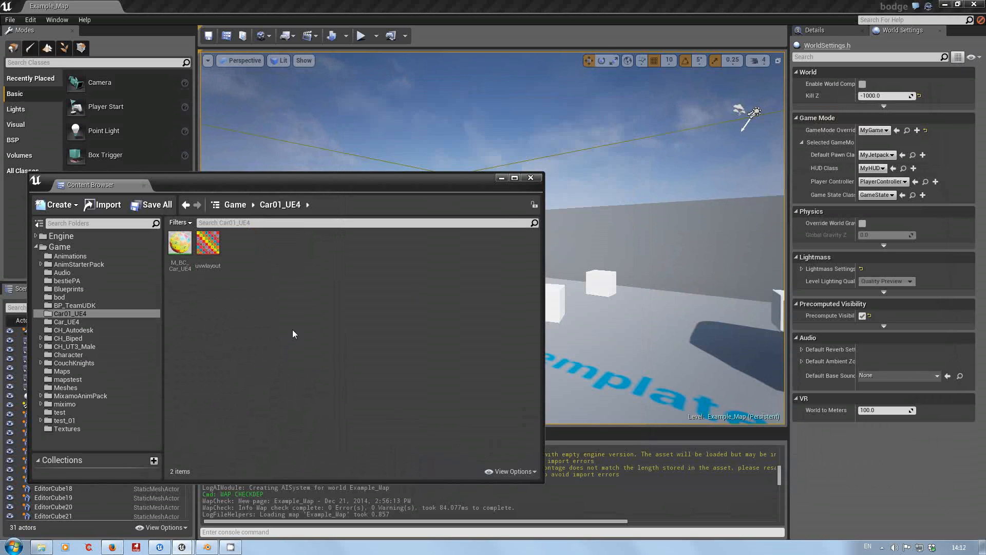
# Import SK_BC_Car01_UE4.fbx into Car01_UE4 as a skeletal mesh with an import rotation yaw of 180.
pyautogui.rightClick(243, 291)
pyautogui.click(279, 324)
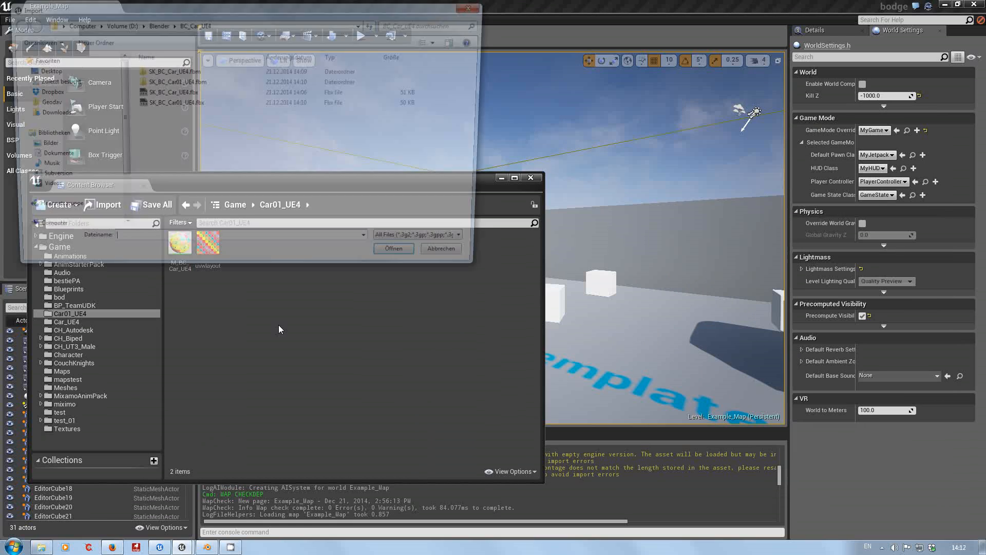
pyautogui.click(185, 102)
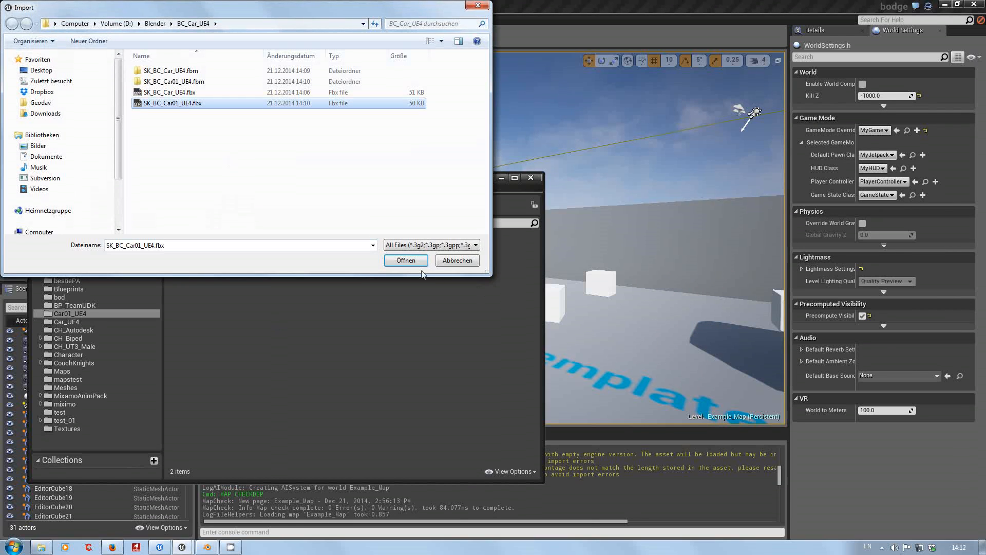
pyautogui.click(407, 262)
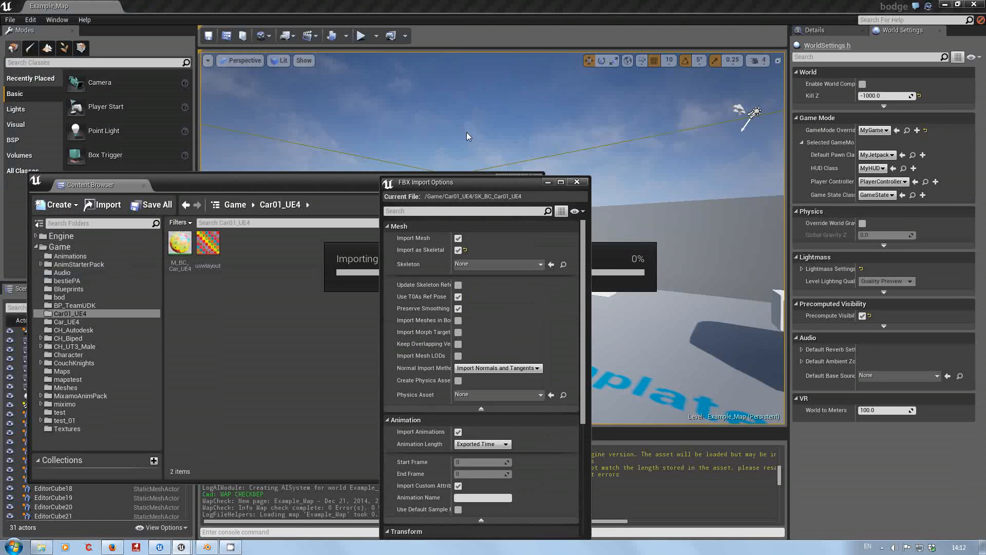
pyautogui.moveTo(545, 214); pyautogui.dragTo(547, 326)
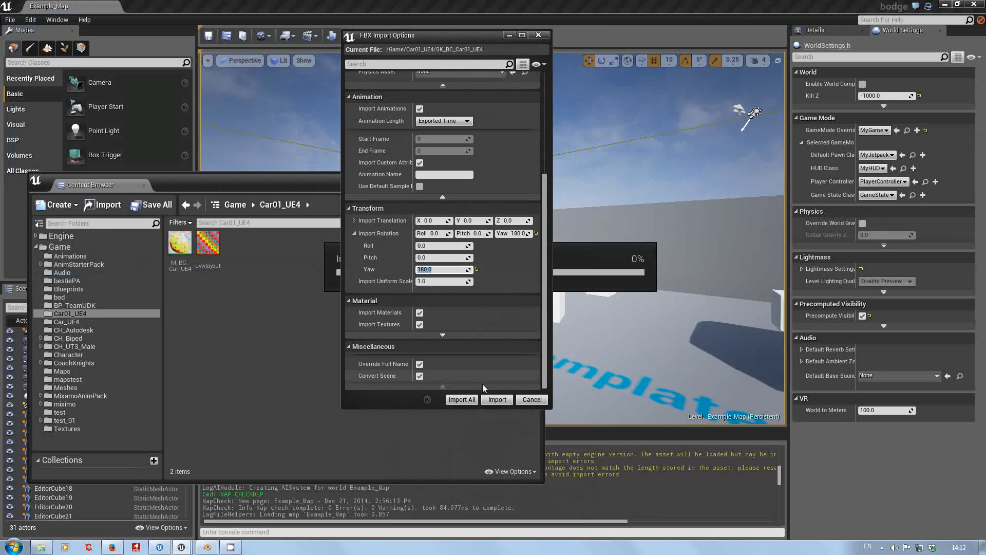
pyautogui.click(491, 399)
pyautogui.click(345, 330)
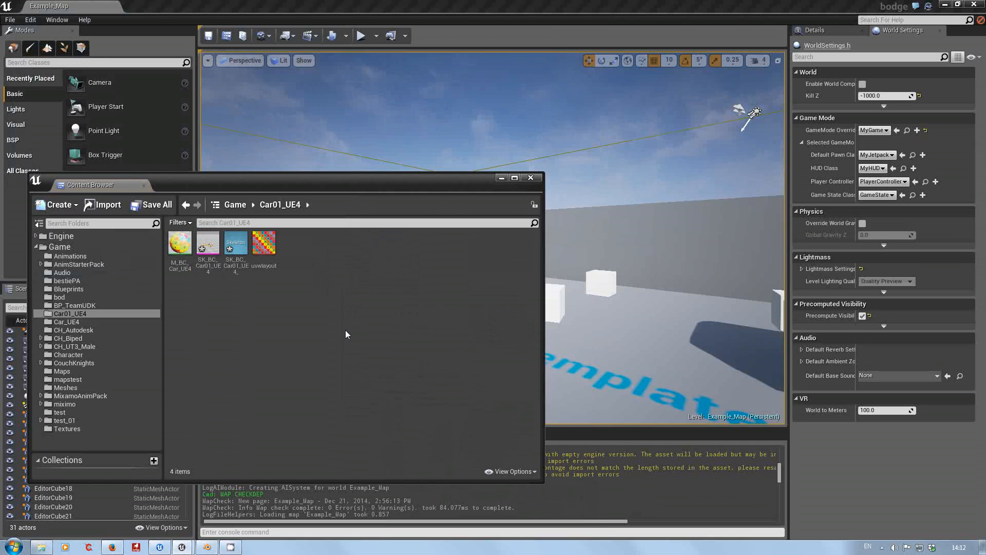
# Save the newly imported SK_BC_Car01_UE4 skeletal mesh and its skeleton.
pyautogui.click(148, 204)
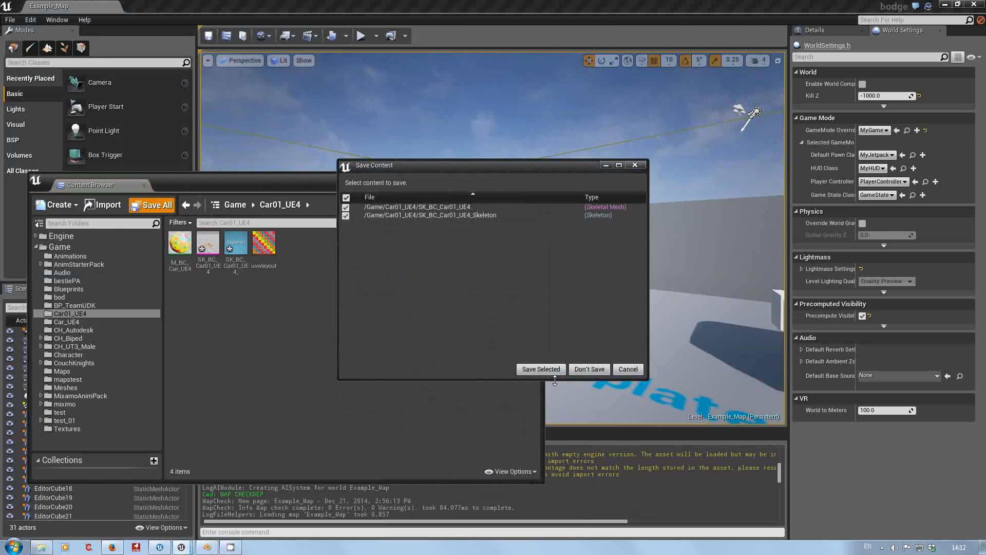
pyautogui.click(586, 365)
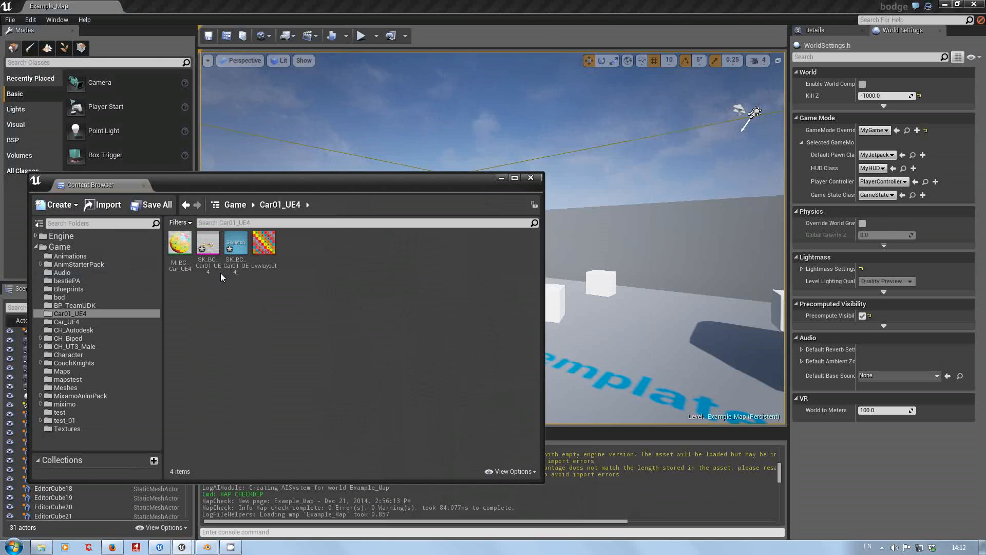
pyautogui.click(152, 204)
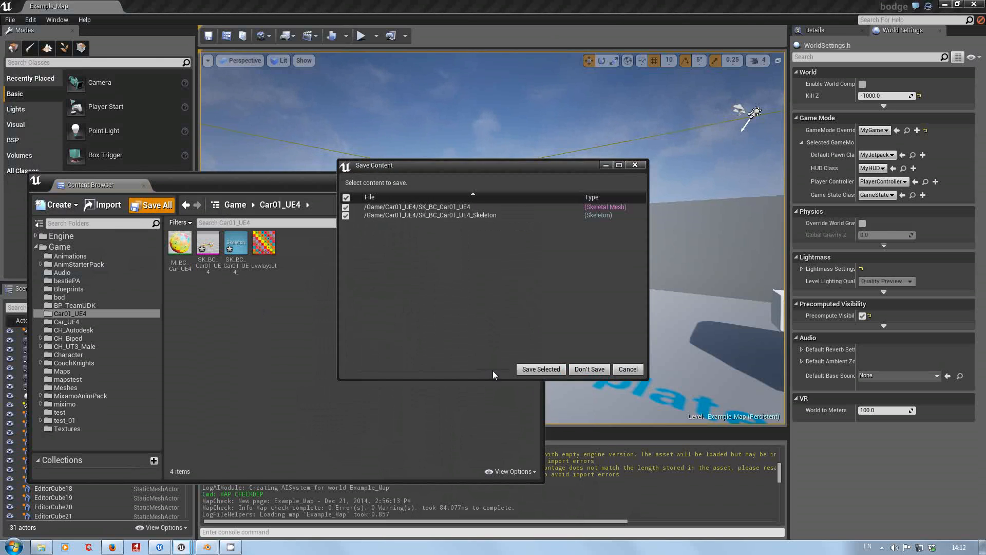
pyautogui.click(538, 368)
# Open the SK_BC_Car01_UE4 skeletal mesh, display its bones and examine the skeleton and the car's orientation.
pyautogui.click(209, 244)
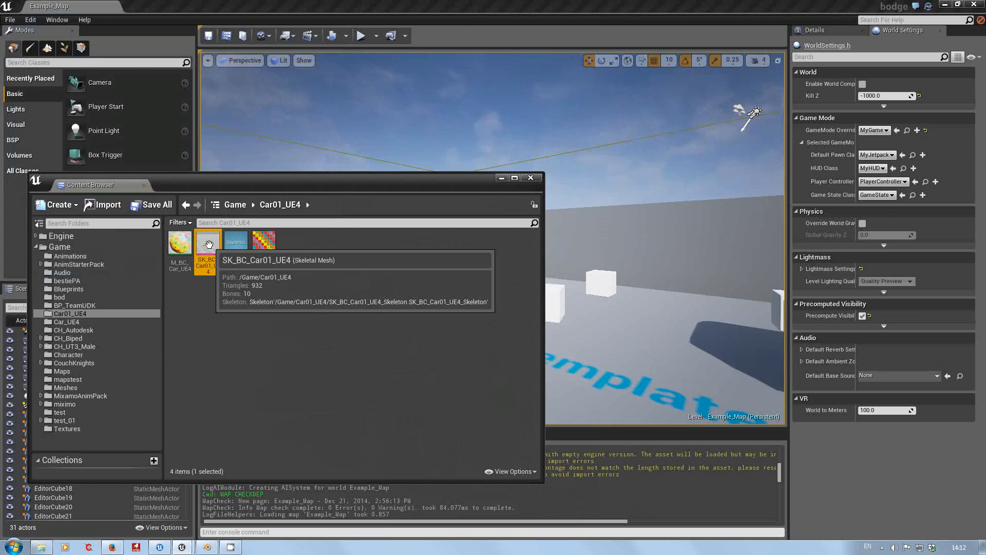
pyautogui.doubleClick(209, 244)
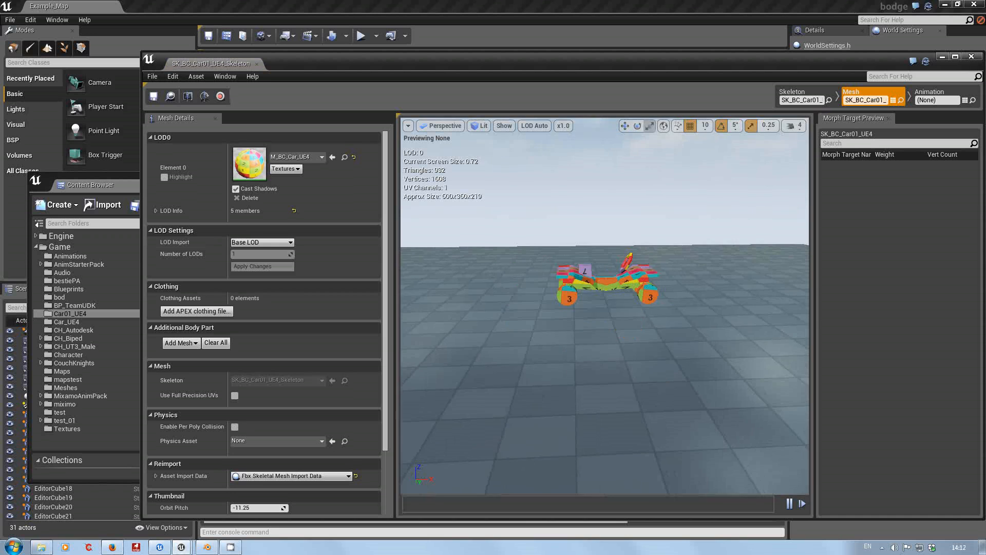
pyautogui.moveTo(605, 308); pyautogui.dragTo(585, 226)
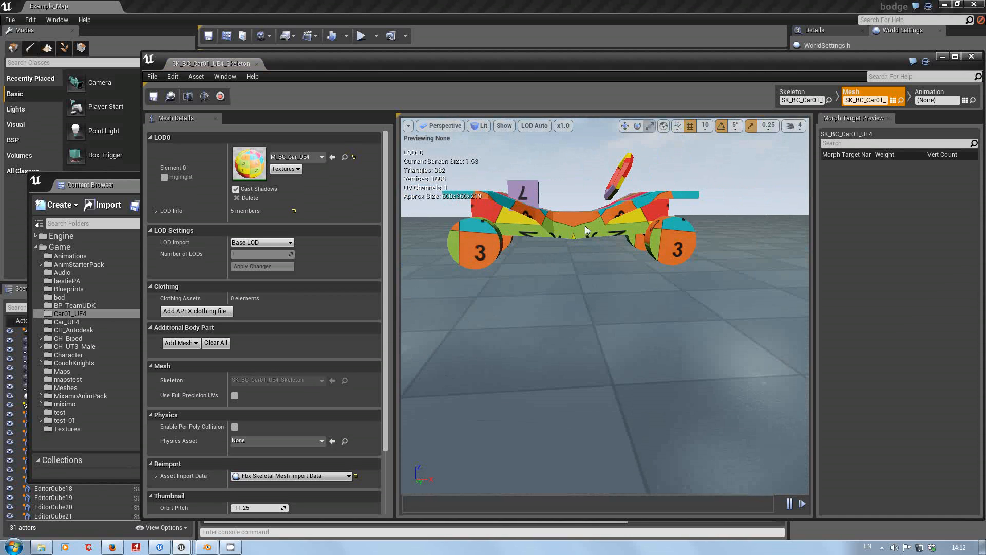
pyautogui.click(504, 126)
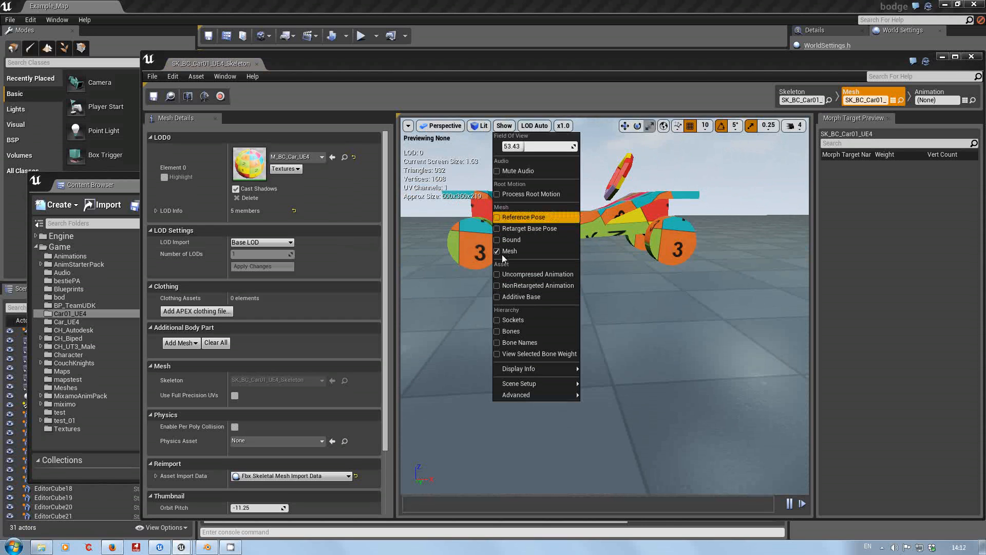
pyautogui.click(520, 330)
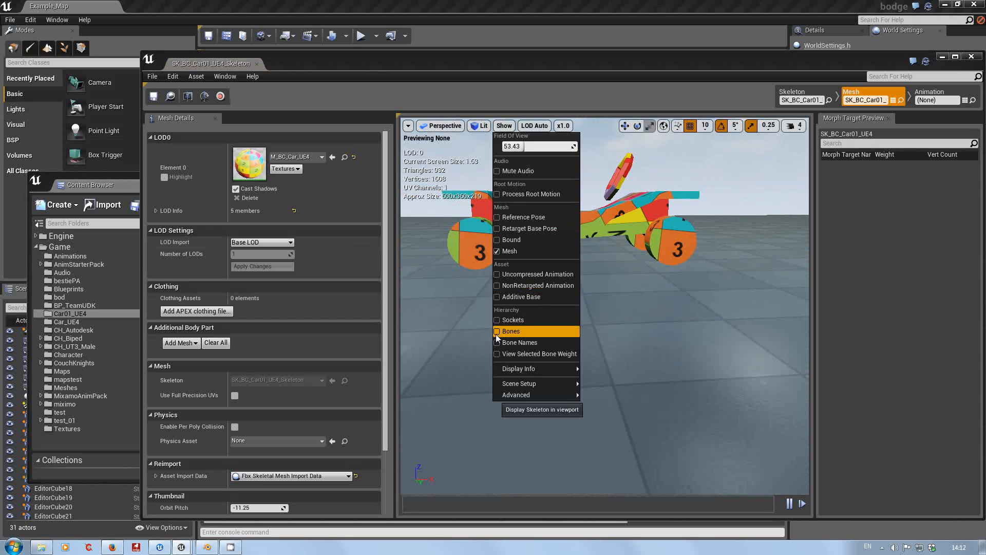
pyautogui.click(631, 312)
pyautogui.scroll(5, 624, 309)
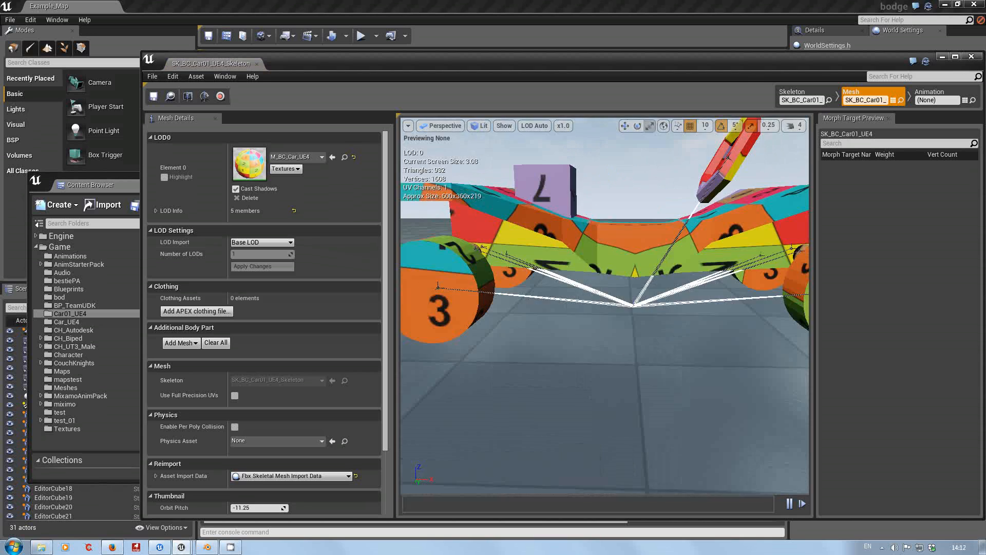
pyautogui.moveTo(625, 309); pyautogui.dragTo(655, 368)
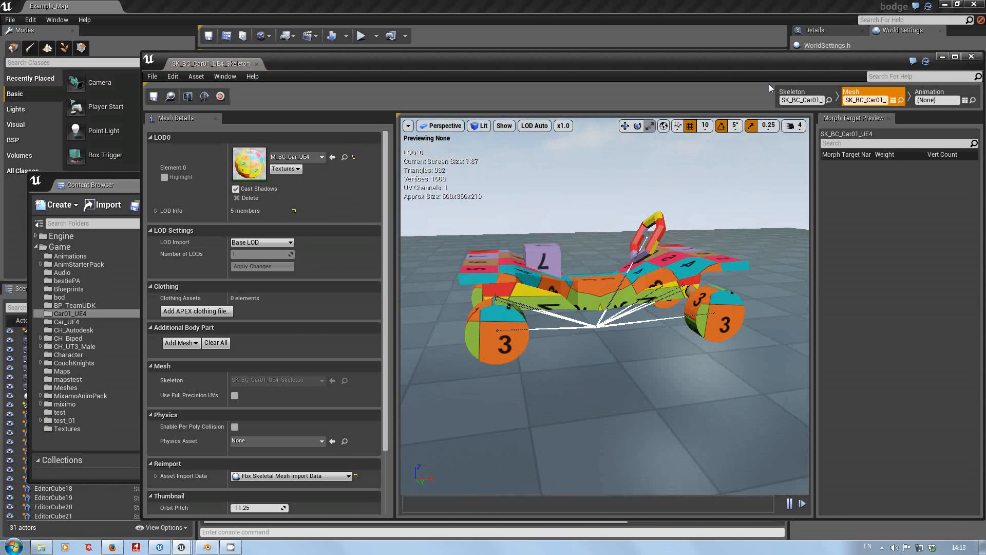
# Close that mesh editor, inspect the SK_BC_Car_UE4 skeletal mesh from the Car_UE4 folder for comparison, and close it again.
pyautogui.click(971, 59)
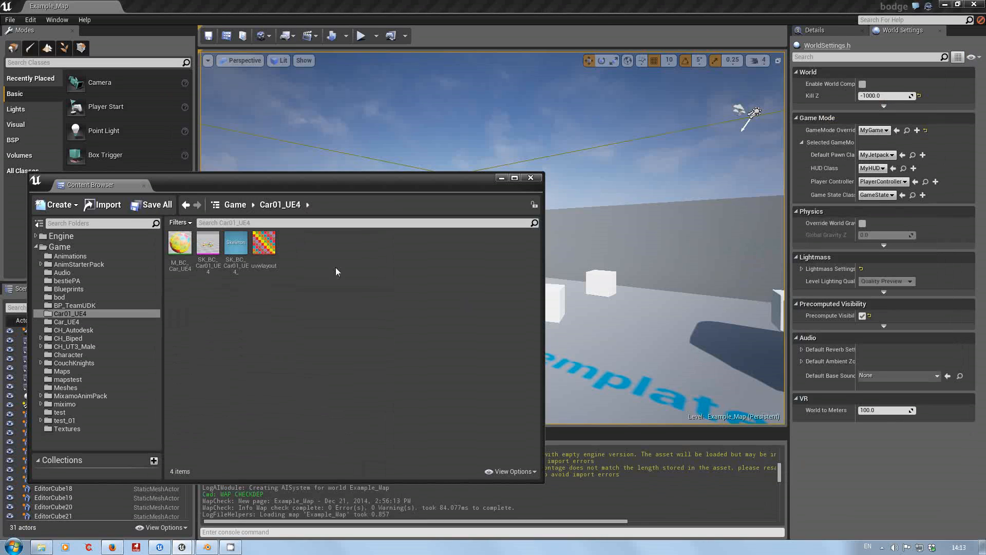
pyautogui.click(59, 322)
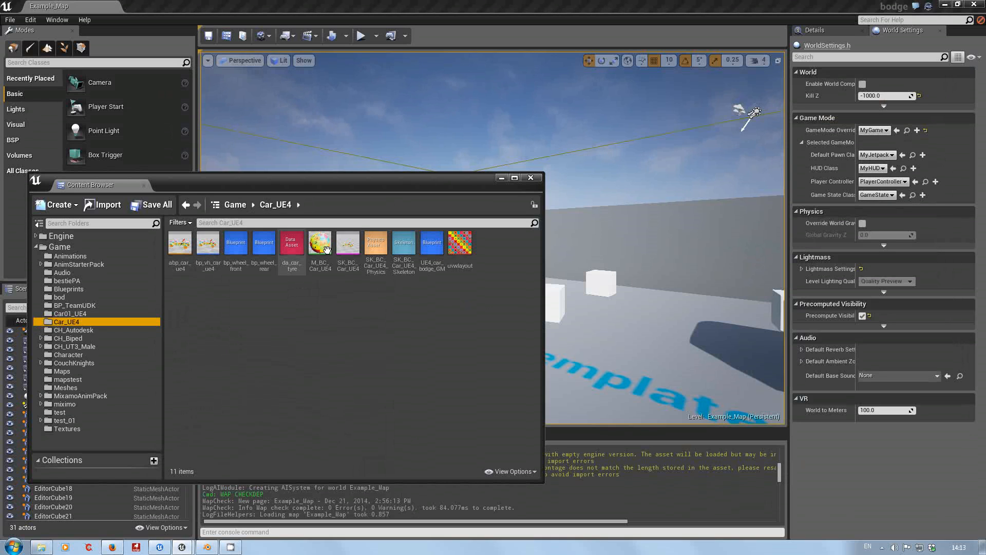
pyautogui.click(343, 247)
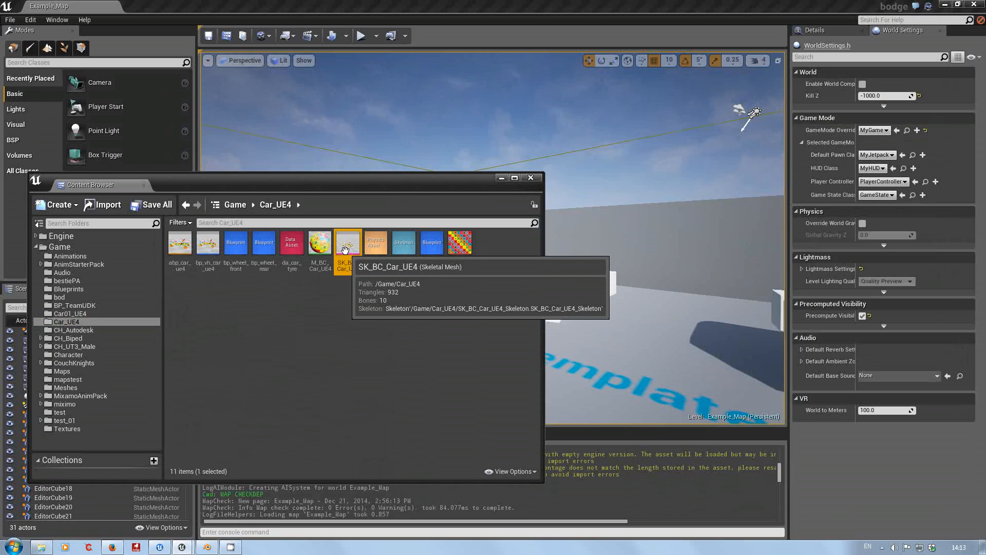
pyautogui.doubleClick(345, 251)
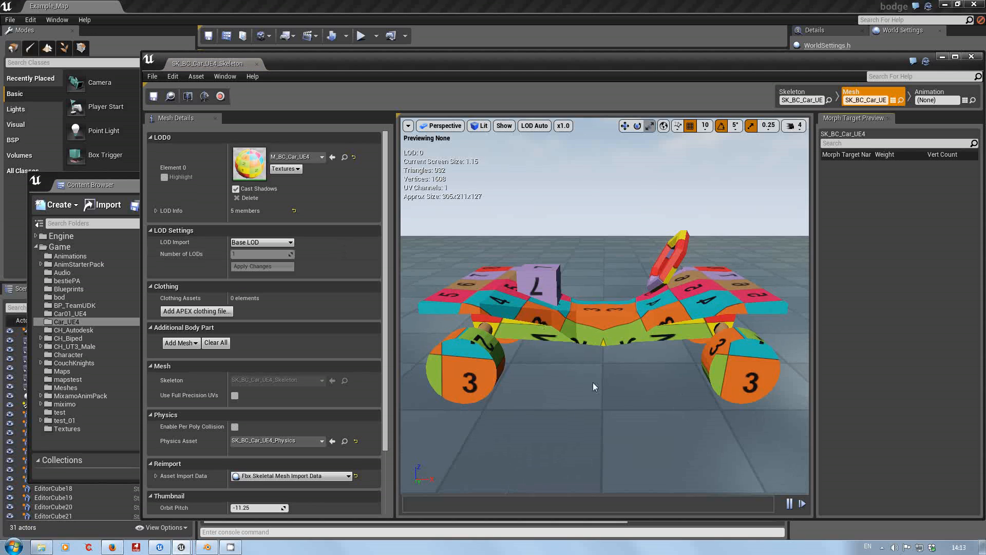
pyautogui.moveTo(593, 385)
pyautogui.mouseDown()
pyautogui.moveTo(593, 437)
pyautogui.moveTo(554, 360)
pyautogui.moveTo(575, 357)
pyautogui.moveTo(575, 390)
pyautogui.moveTo(575, 380)
pyautogui.mouseUp()
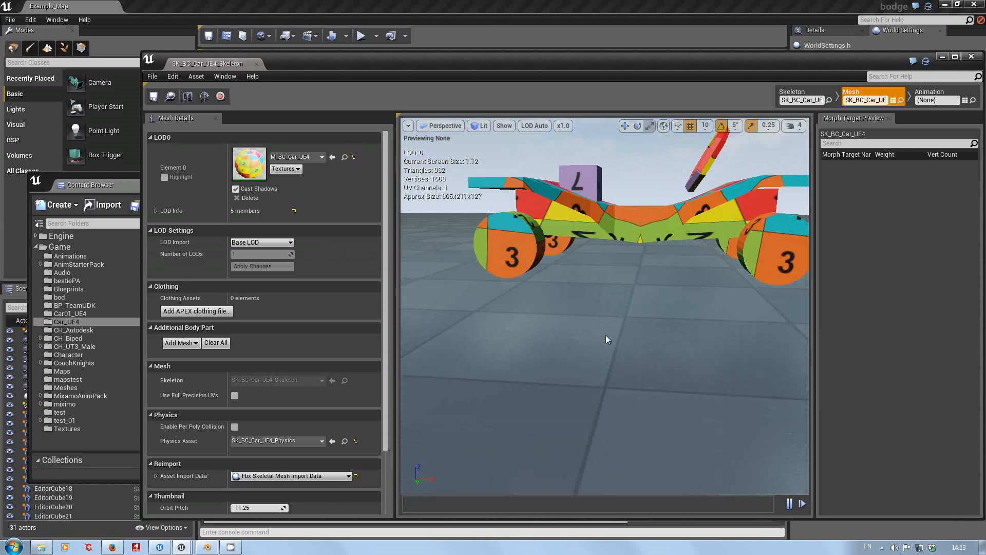
pyautogui.click(971, 56)
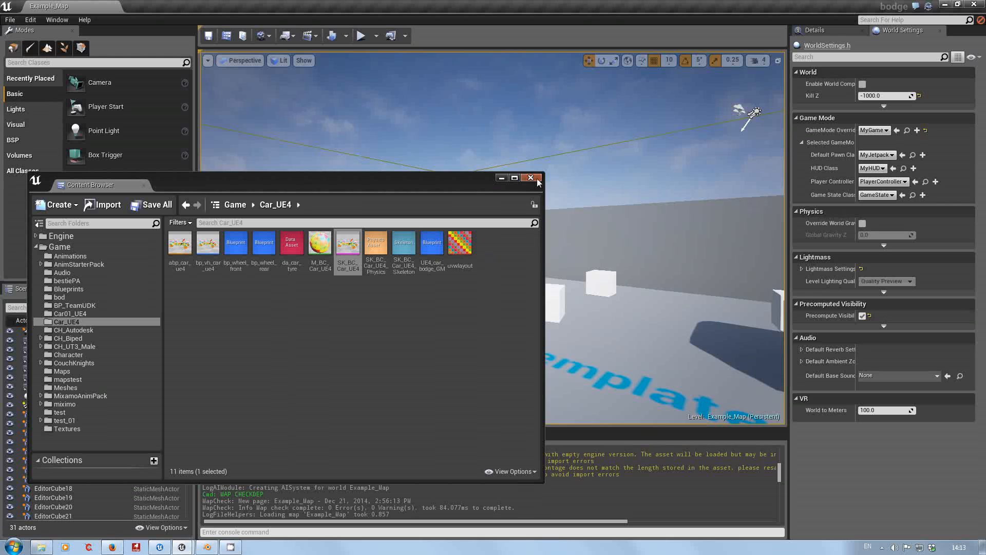
# Set the level's GameMode Override to UE4_car_bodge_GM and minimize the Content Browser to reveal the level.
pyautogui.click(879, 130)
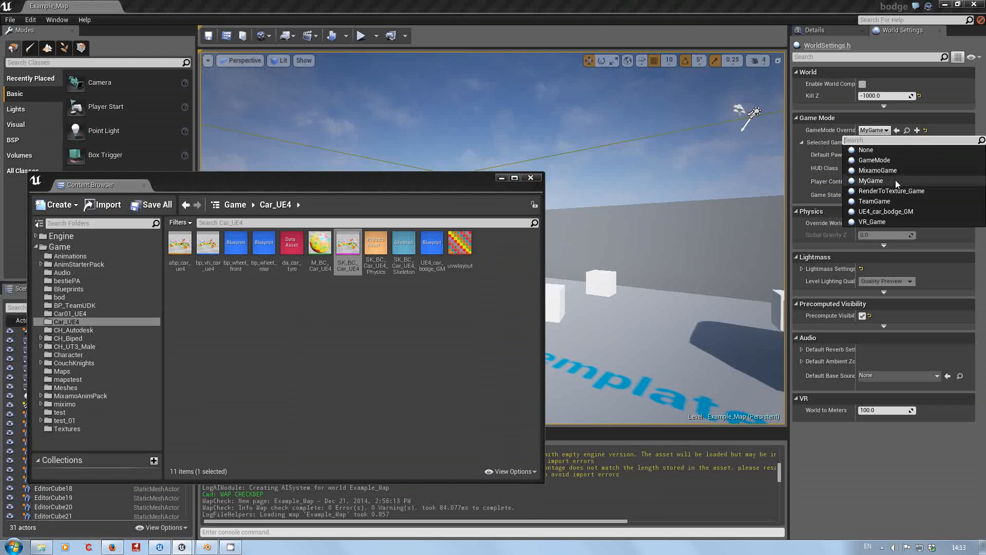
pyautogui.click(895, 212)
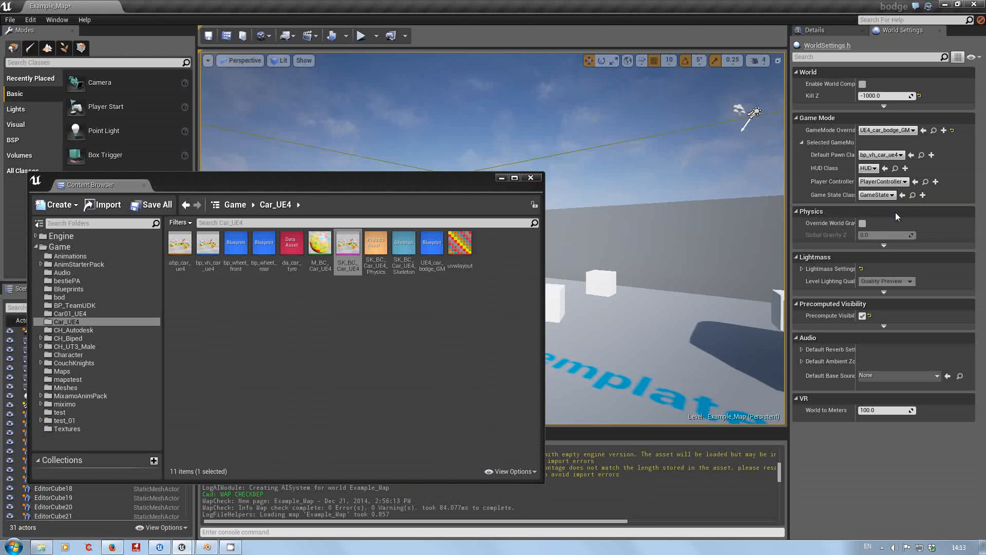
pyautogui.click(501, 178)
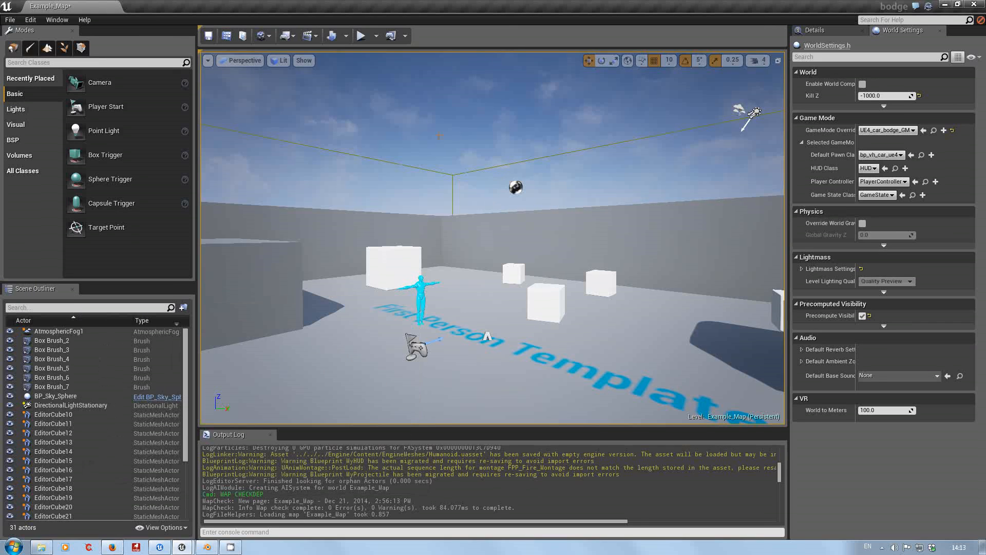
# Play the level, test-drive the car forwards, backwards and around both turning directions, and end the play session.
pyautogui.click(361, 37)
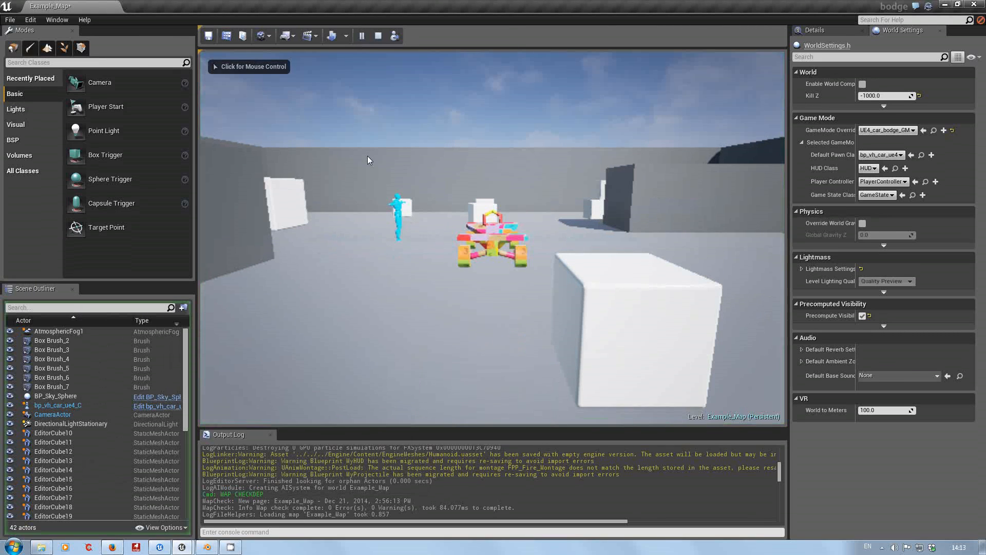
pyautogui.press('w')
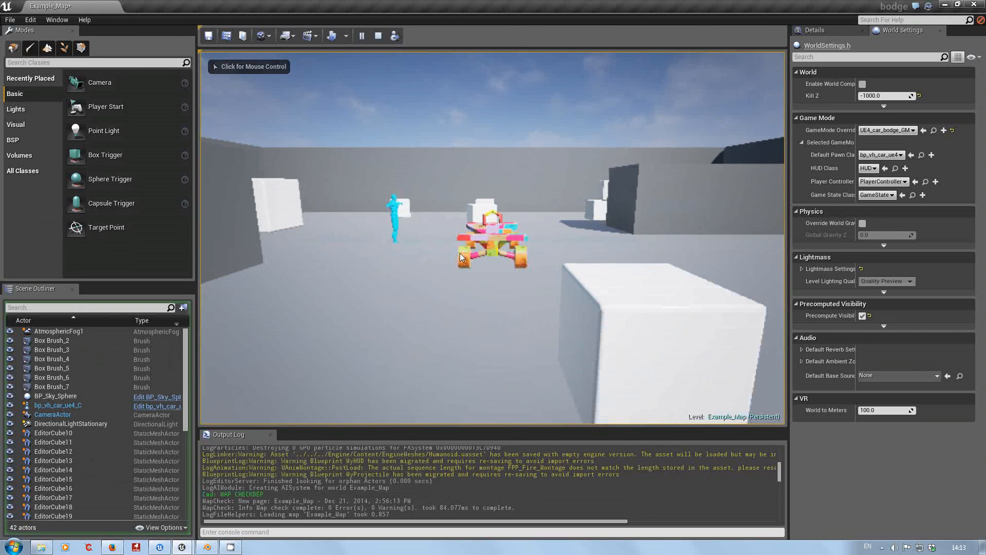
pyautogui.press('s')
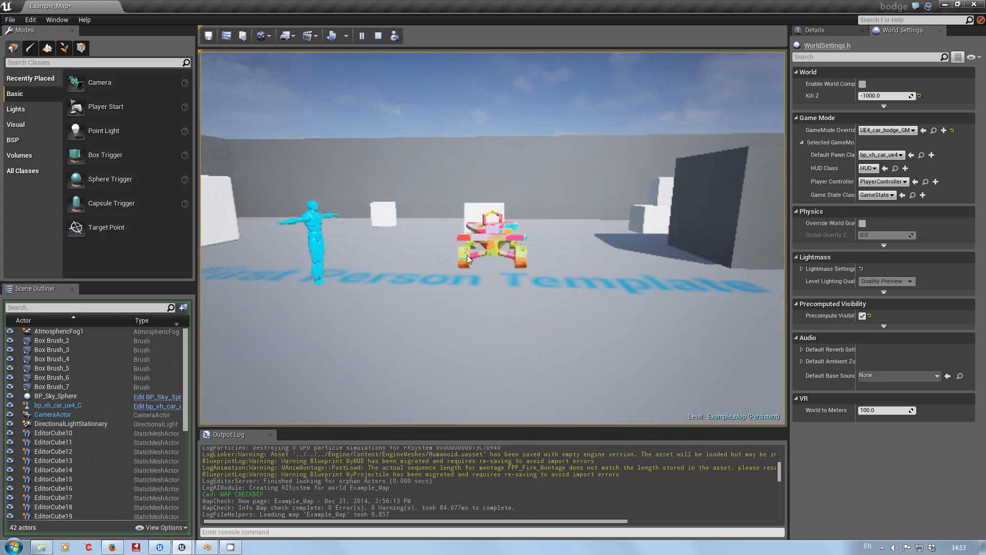
pyautogui.press('w')
pyautogui.press('d')
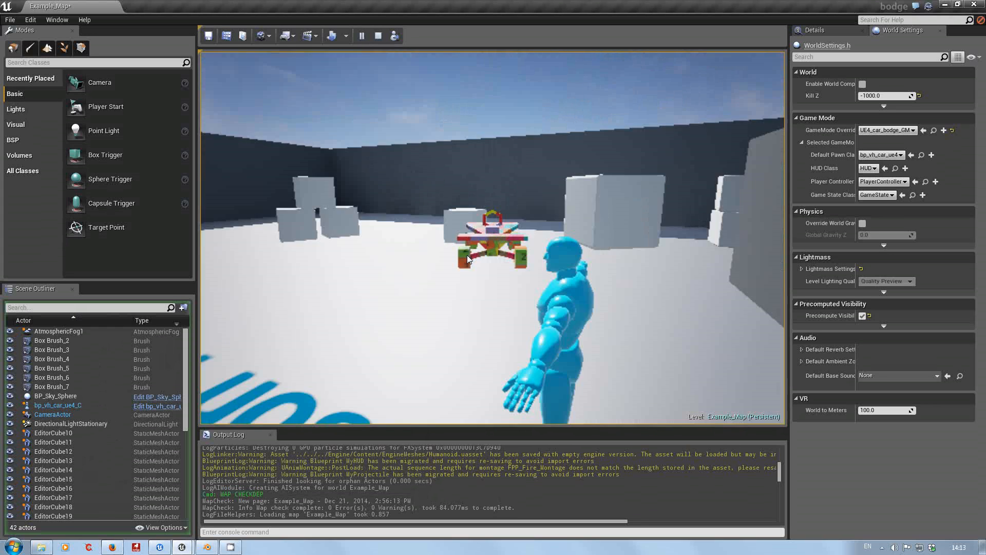
pyautogui.press('a')
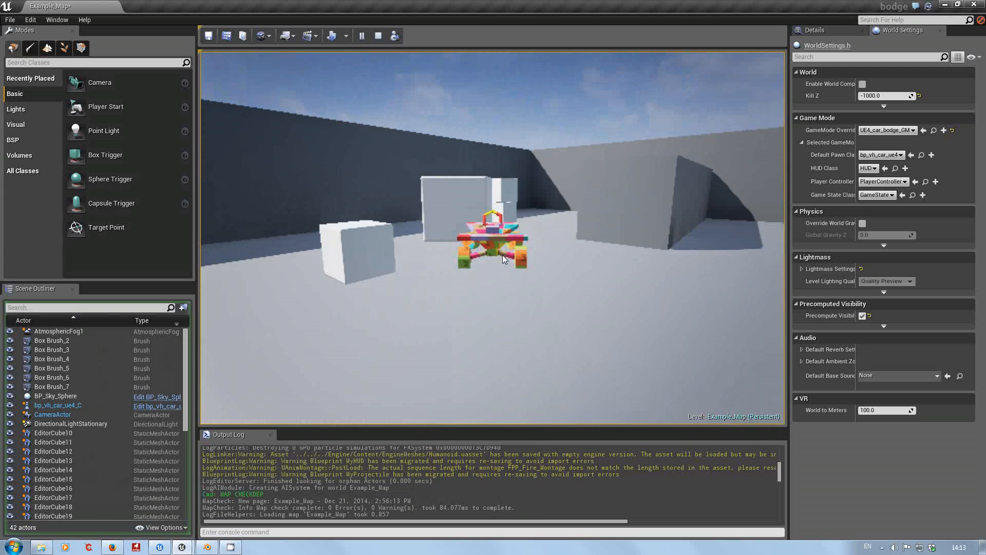
pyautogui.press('w')
pyautogui.press('d')
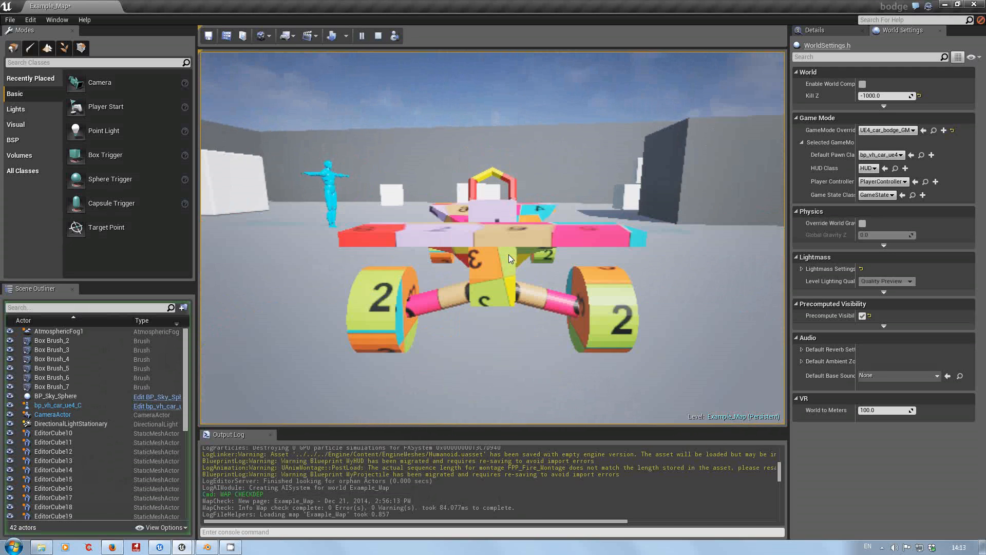
pyautogui.press('a')
pyautogui.press('w')
pyautogui.press('a')
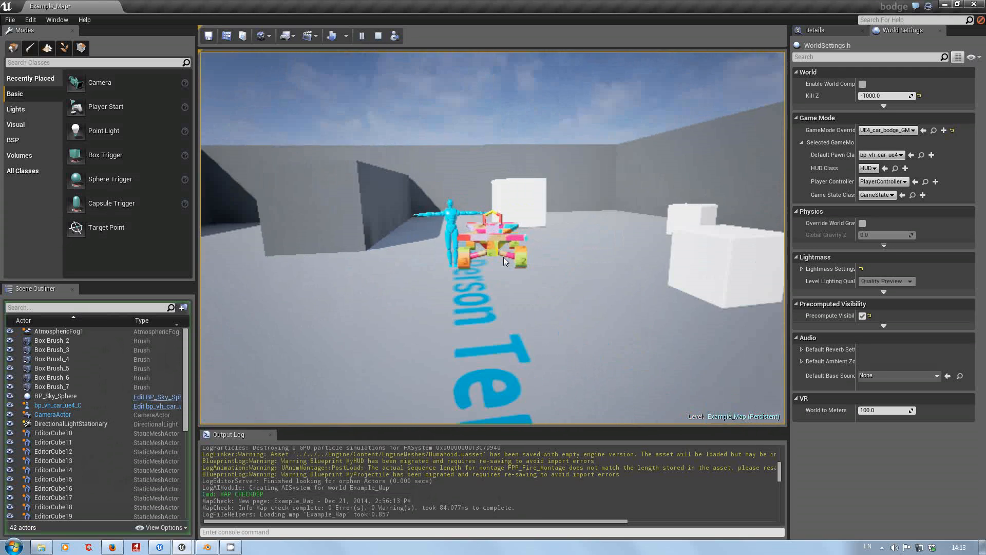
pyautogui.press('a')
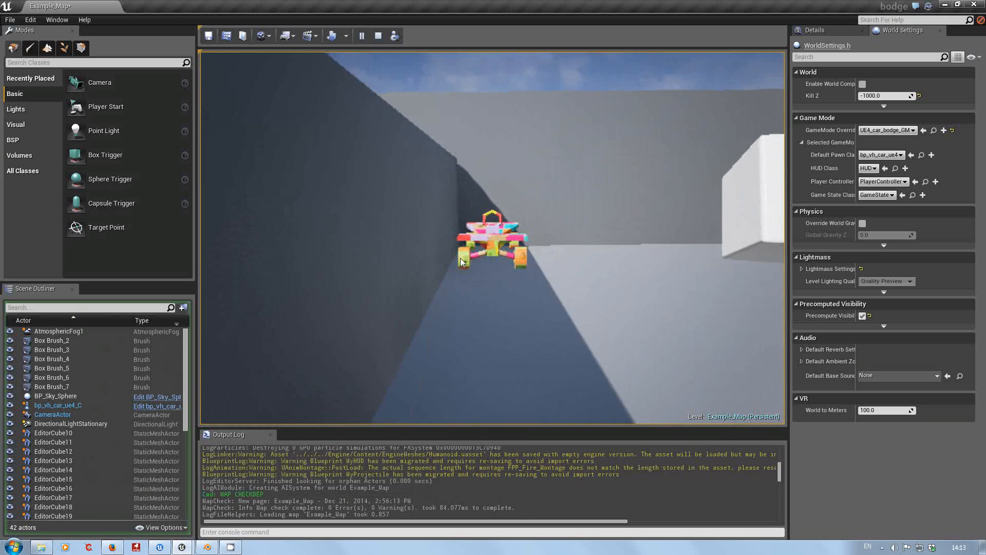
pyautogui.press('s')
pyautogui.press('s')
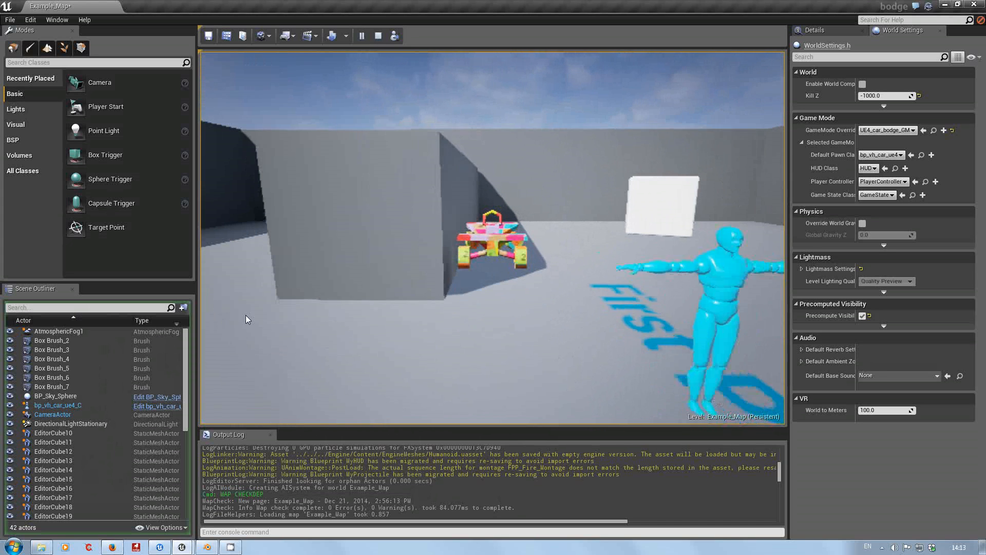
pyautogui.press('s')
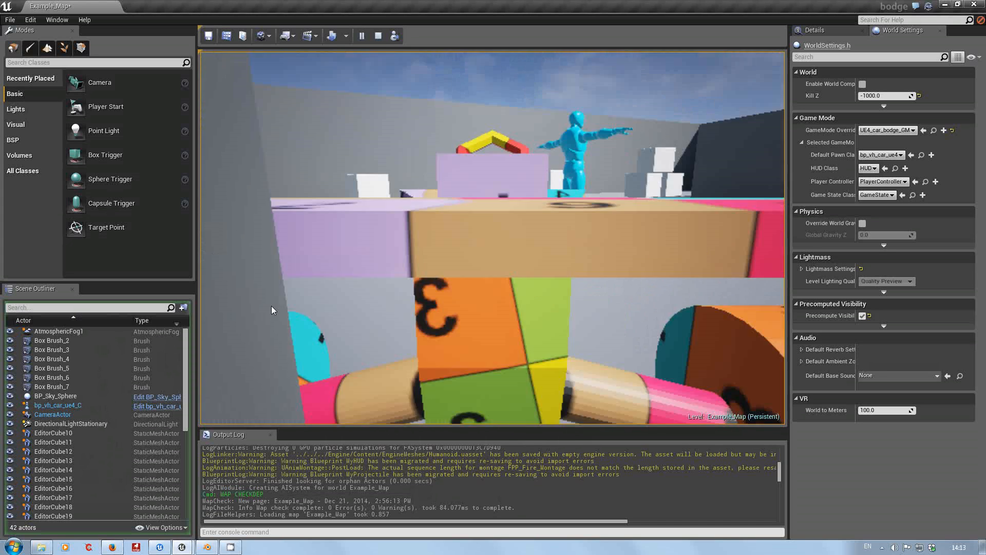
pyautogui.press('w')
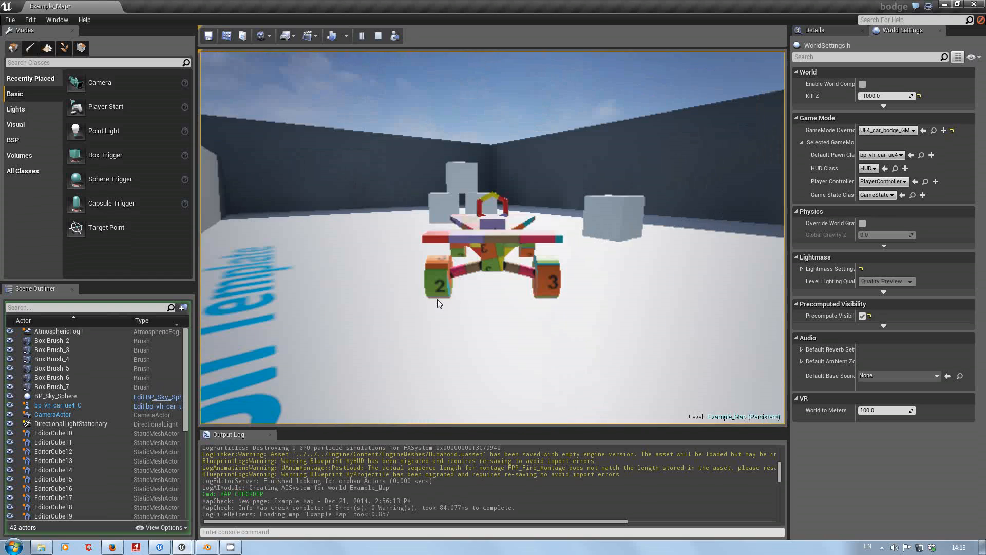
pyautogui.press('a')
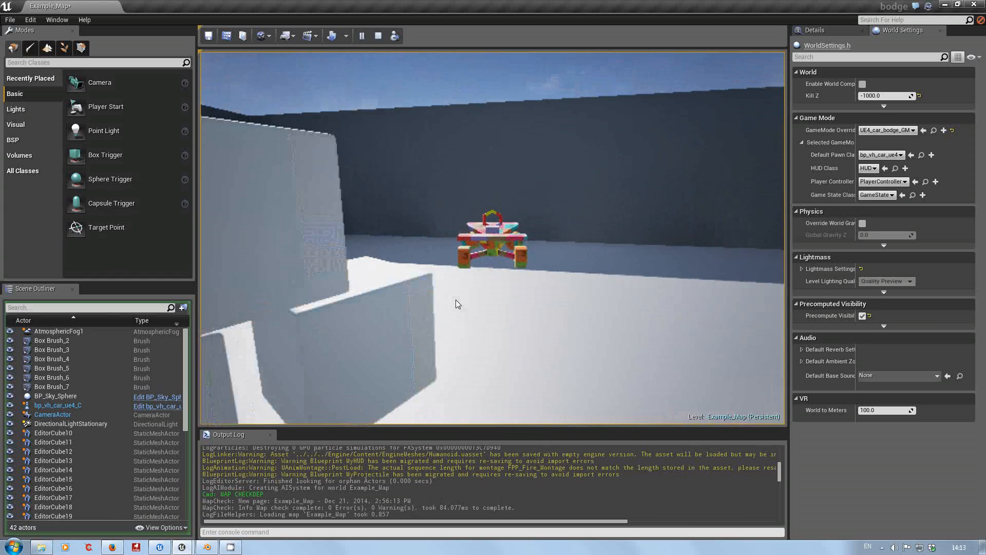
pyautogui.press('Escape')
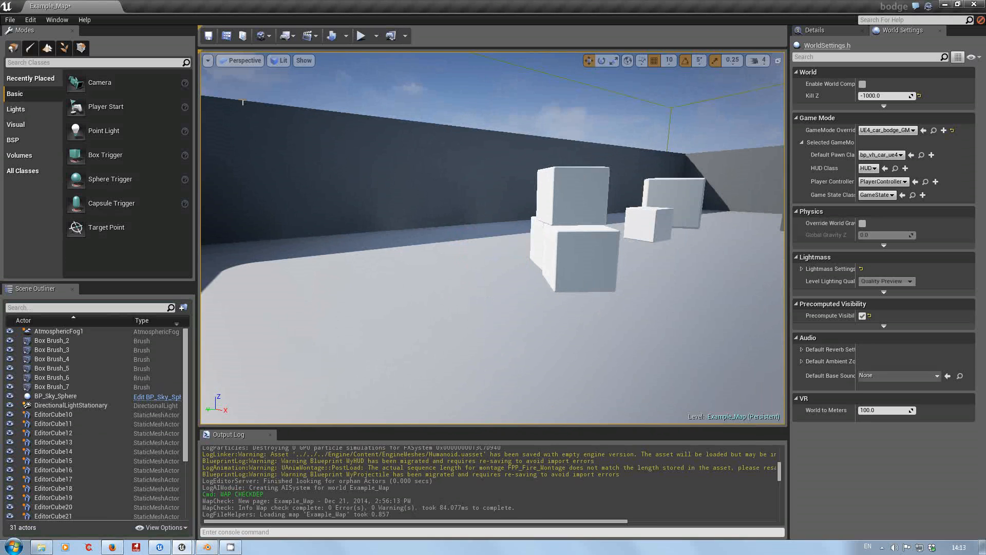
# Open the bp_vh_car_ue4 Blueprint from the Car_UE4 folder and examine its components and its throttle and steering event graph.
pyautogui.click(228, 36)
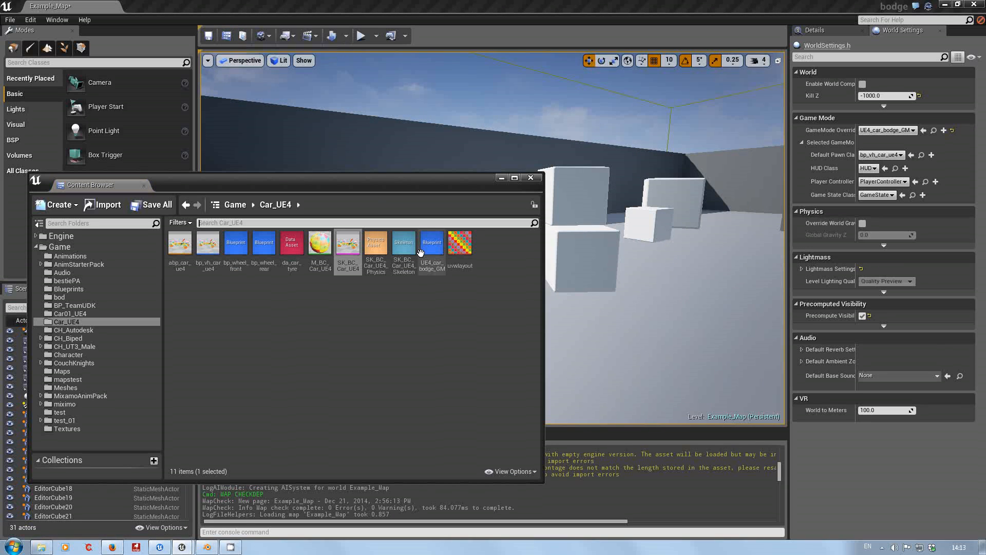
pyautogui.doubleClick(209, 251)
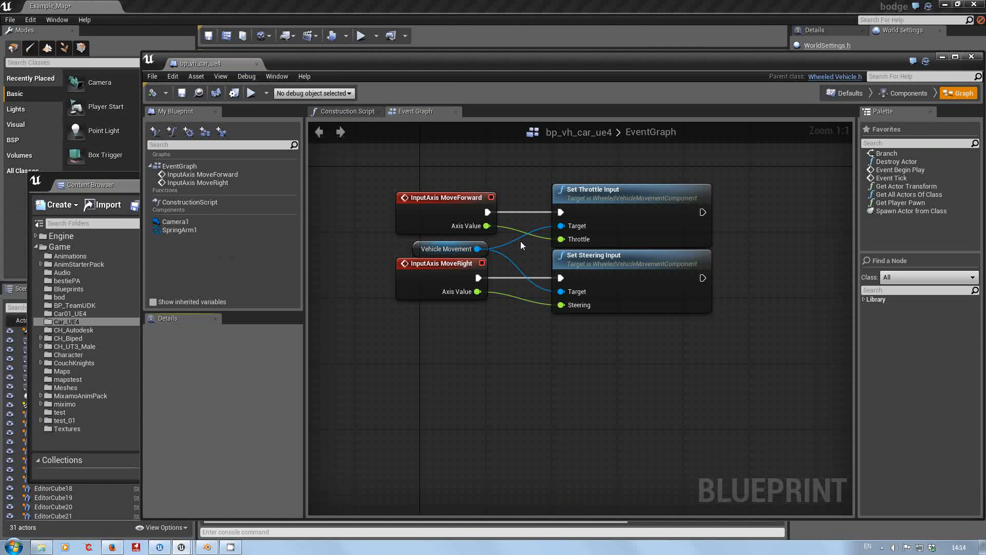
pyautogui.click(886, 95)
pyautogui.scroll(-6, 605, 289)
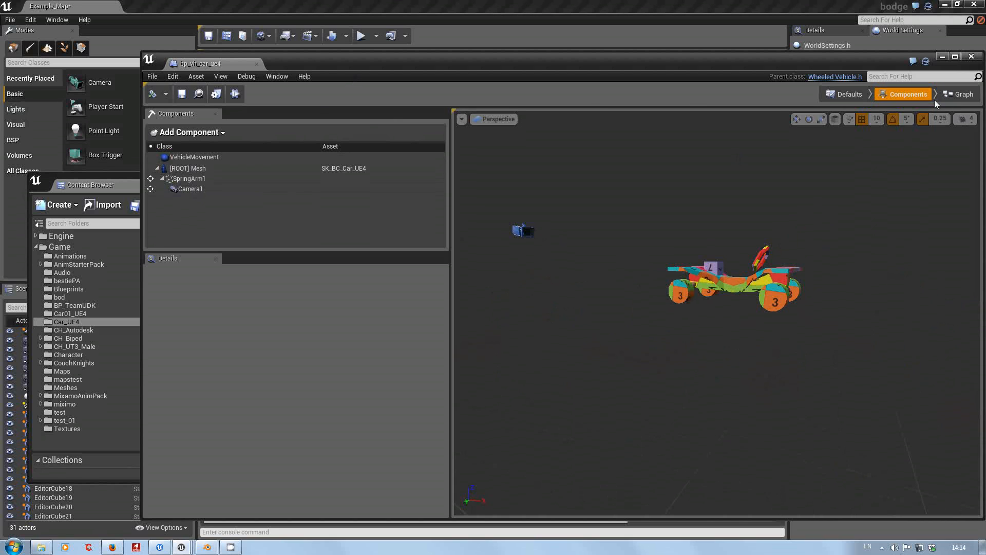
pyautogui.click(956, 95)
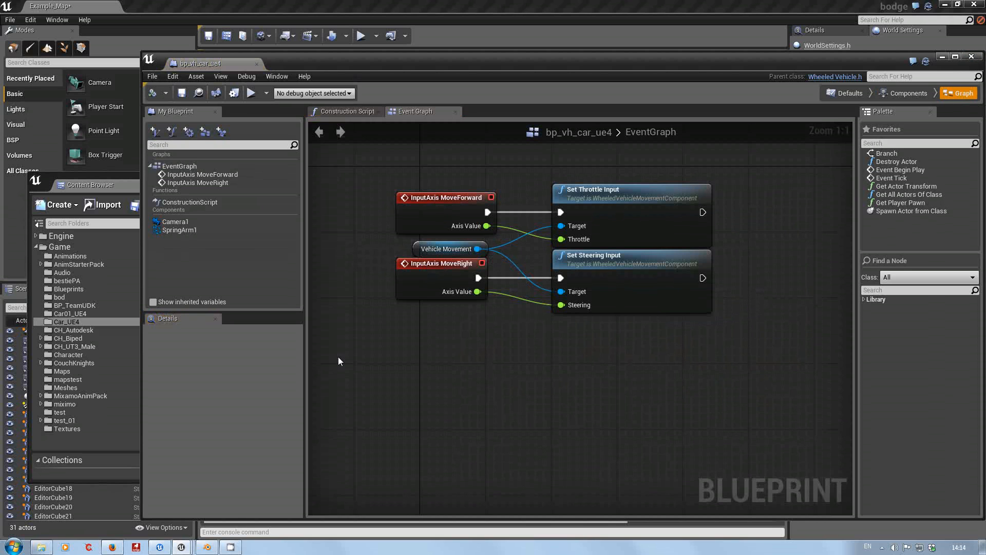
# Switch to Firefox and review the Vehicles User Guide, from its contents through the suspension nodes to the GameMode and throttle setup.
pyautogui.click(112, 547)
pyautogui.click(288, 8)
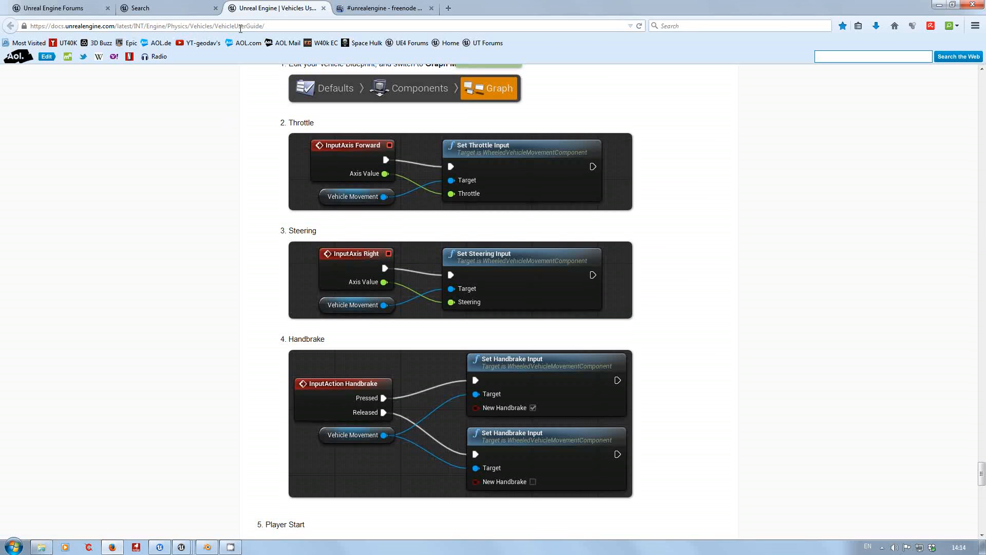
pyautogui.moveTo(981, 472); pyautogui.dragTo(982, 72)
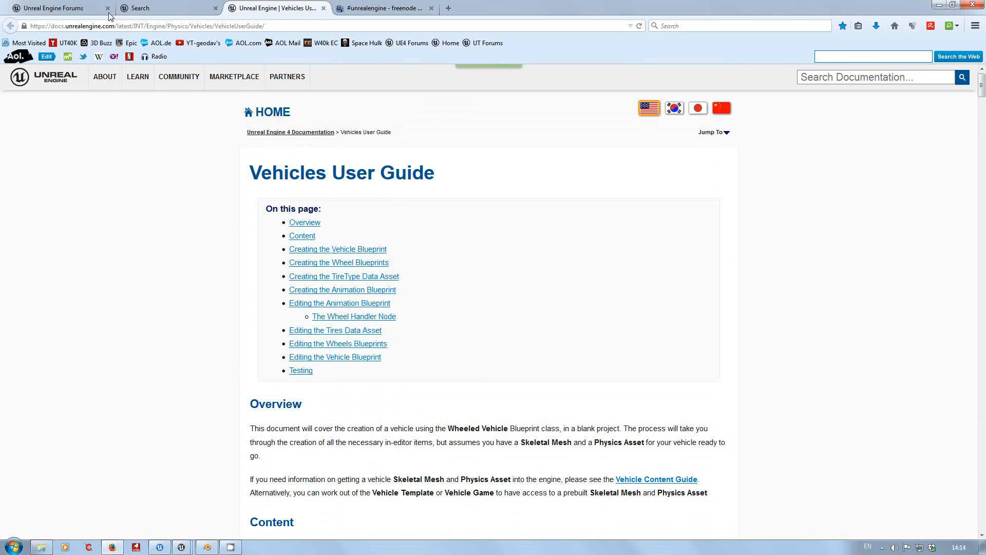
pyautogui.click(177, 8)
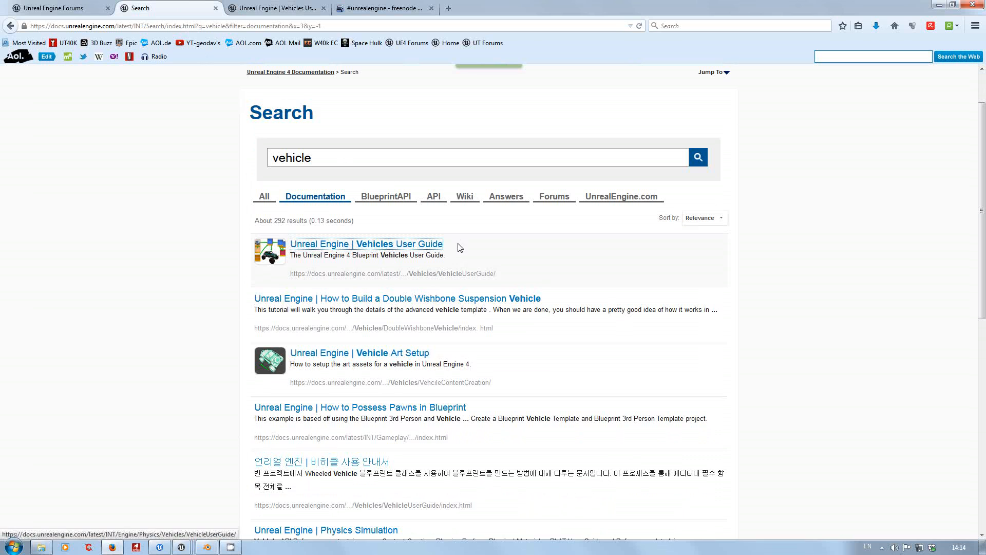
pyautogui.click(295, 9)
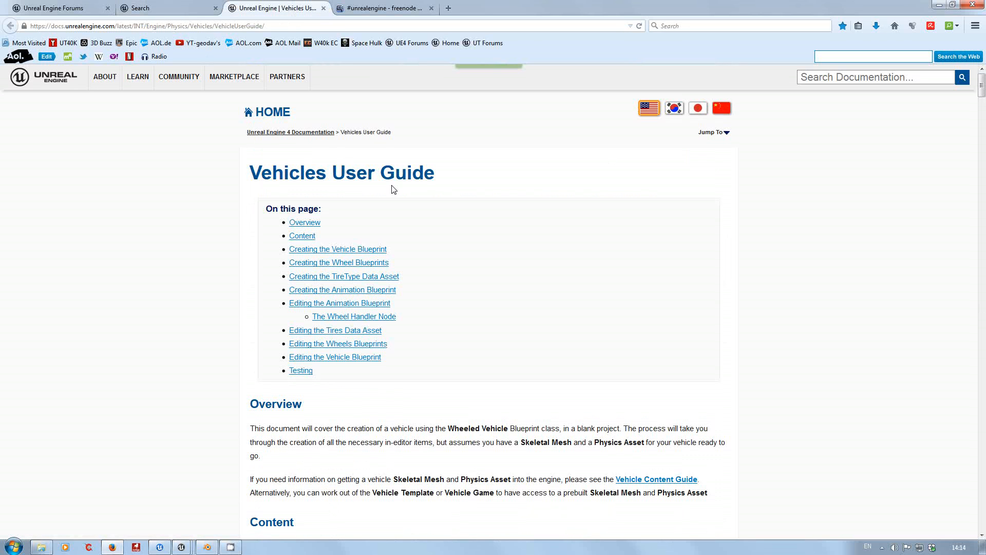
pyautogui.moveTo(981, 85); pyautogui.dragTo(981, 263)
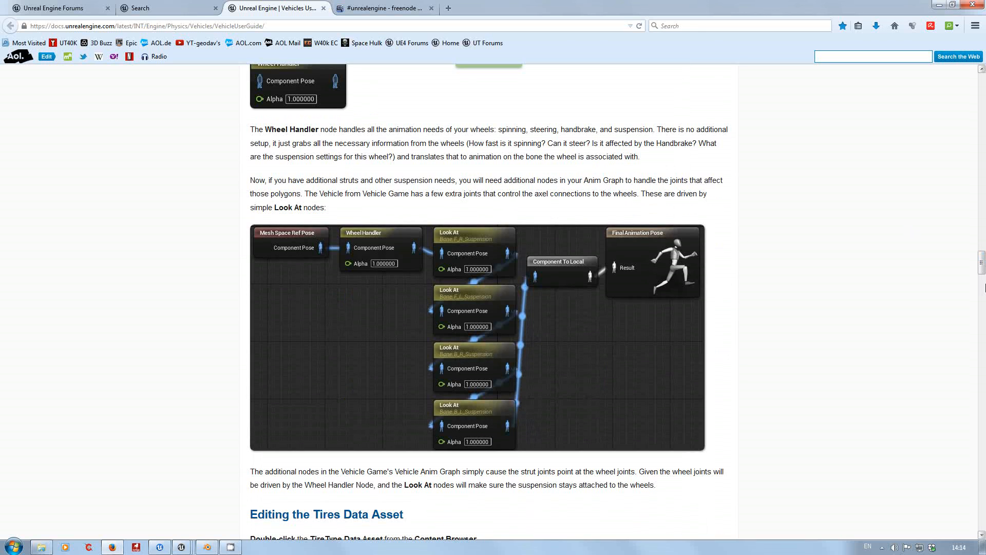
pyautogui.moveTo(981, 267); pyautogui.dragTo(982, 439)
pyautogui.scroll(-10, 868, 360)
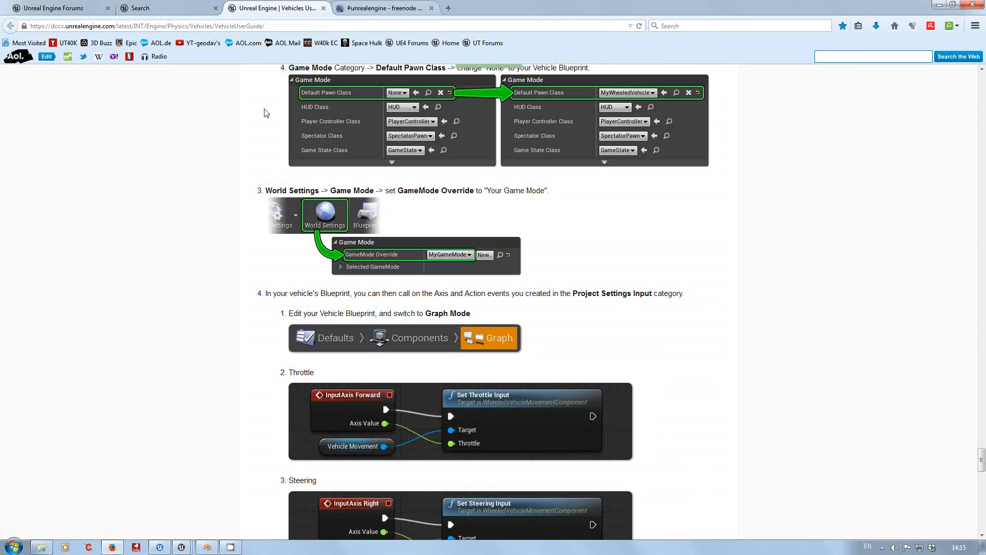
# Switch back to Unreal Editor's bp_vh_car_ue4 Blueprint window, review its event graph and close it.
pyautogui.moveTo(181, 547)
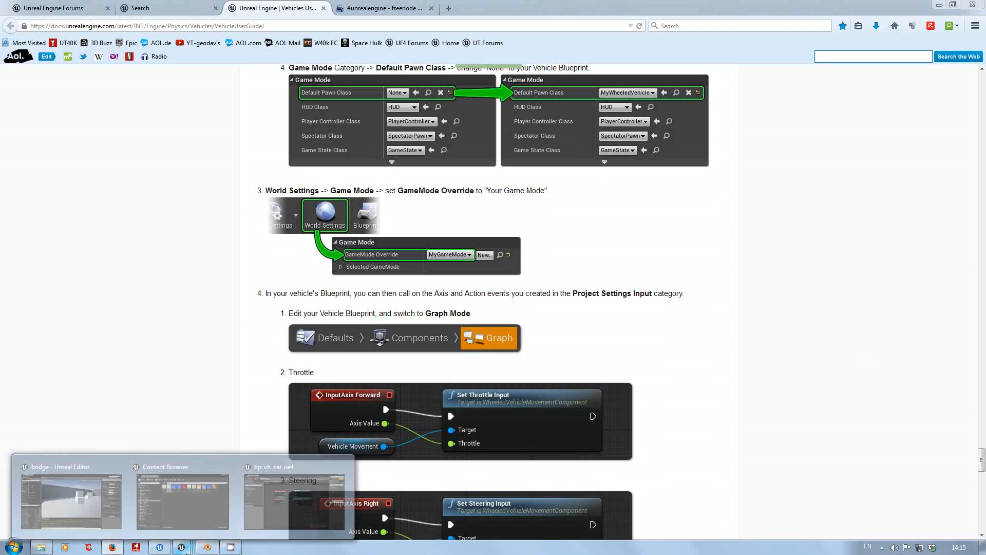
pyautogui.click(285, 468)
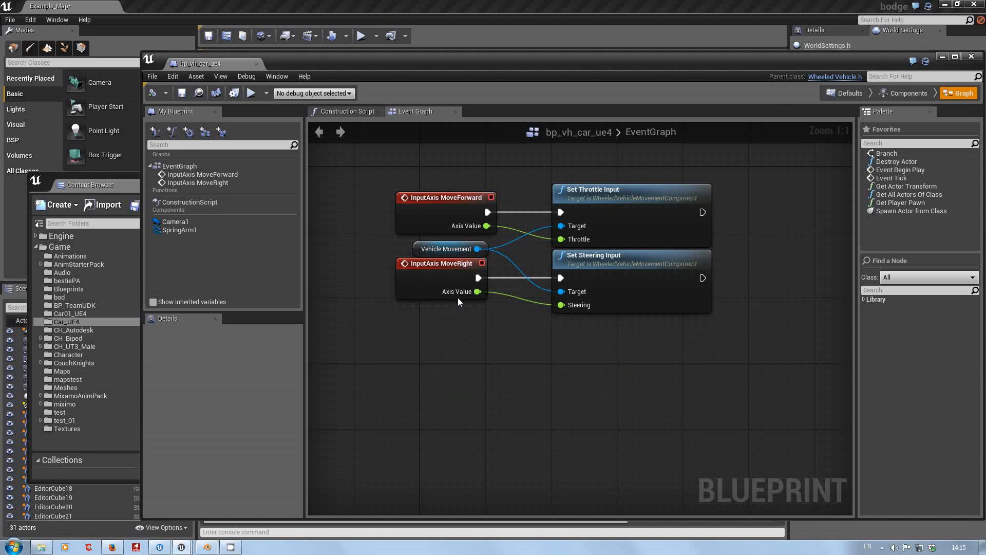
pyautogui.click(971, 56)
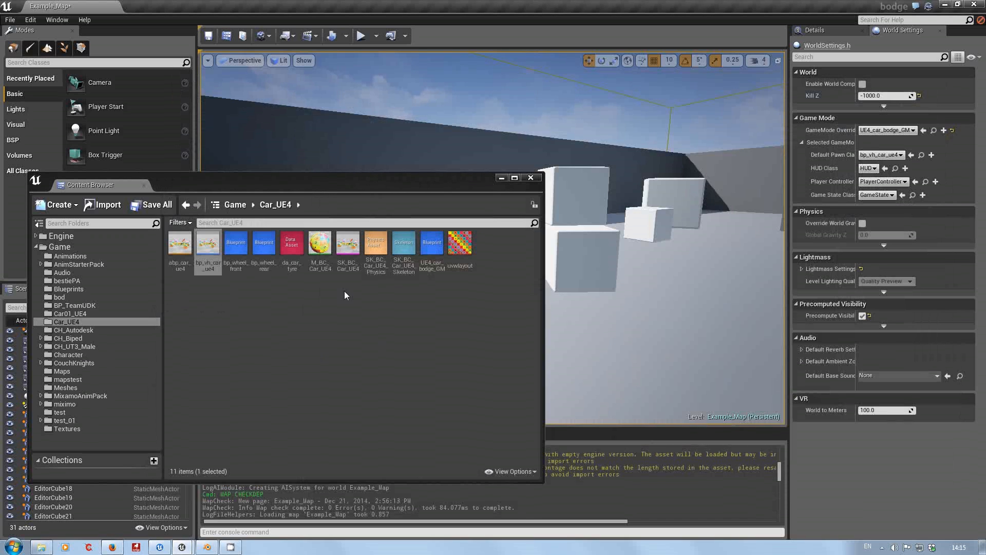
# Start importing SK_BC_Car01_UE4.fbx from the BC_Car_UE4 directory into the Car_UE4 content folder.
pyautogui.moveTo(326, 185); pyautogui.dragTo(544, 152)
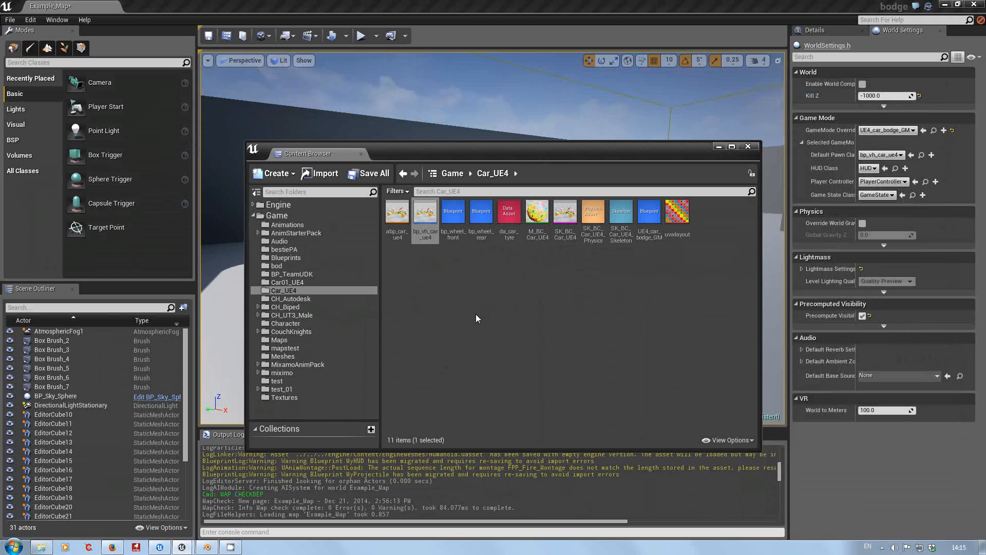
pyautogui.rightClick(437, 316)
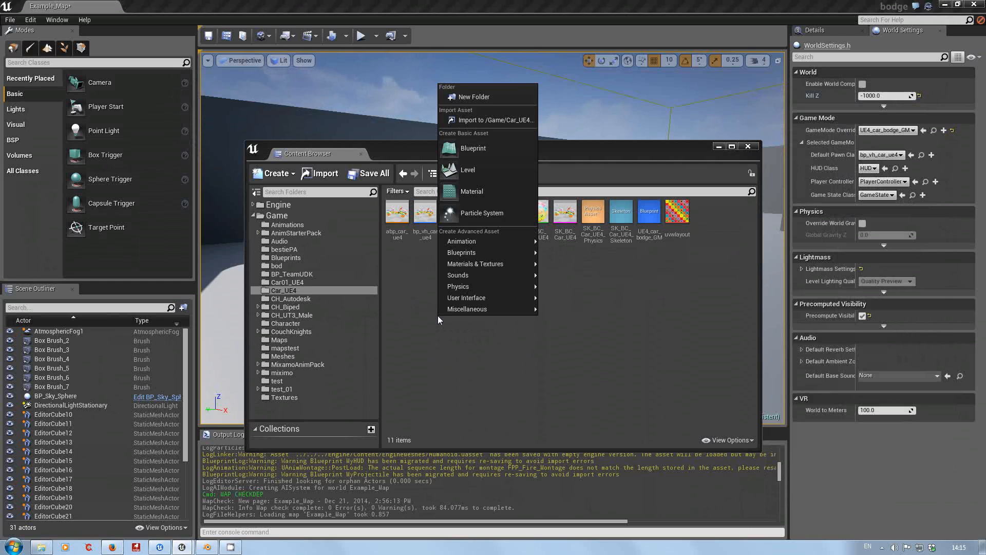
pyautogui.click(491, 120)
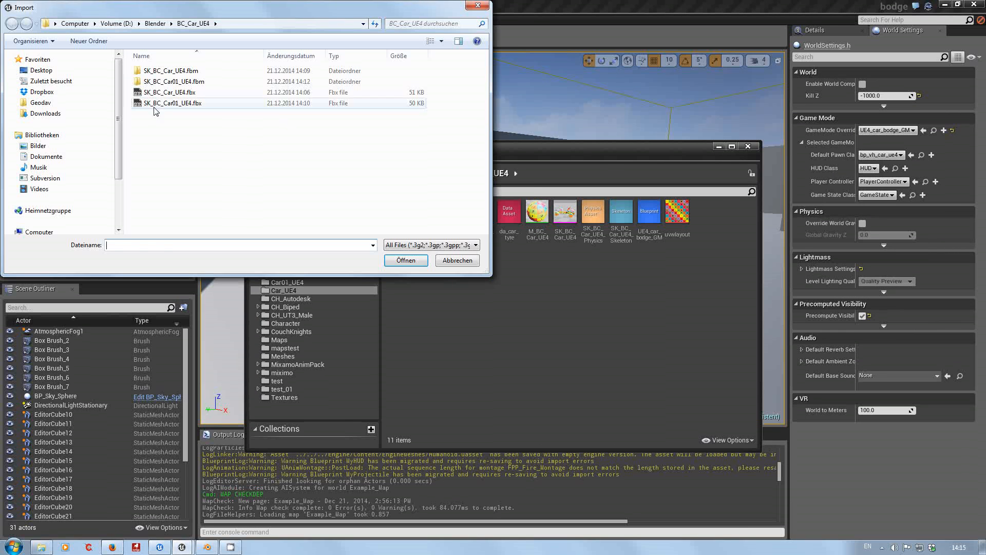
pyautogui.click(154, 105)
pyautogui.click(404, 260)
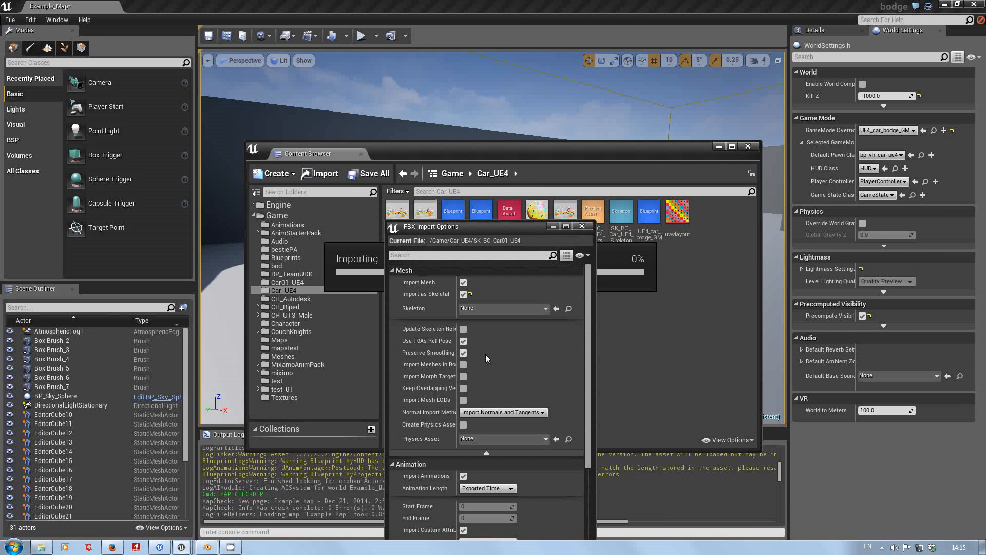
# Set the FBX import rotation's Yaw to 180 and review the material and miscellaneous import options.
pyautogui.moveTo(508, 229); pyautogui.dragTo(310, 74)
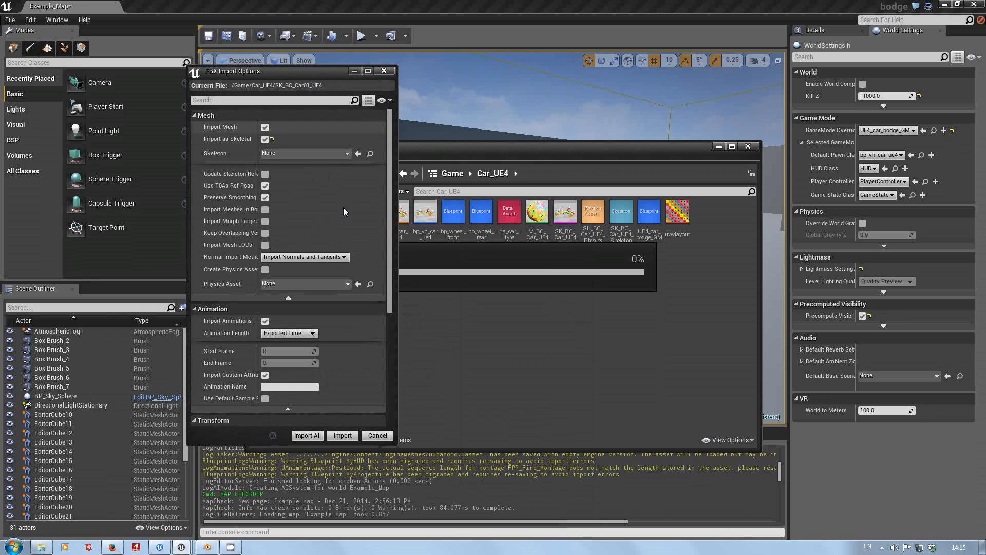
pyautogui.moveTo(391, 225); pyautogui.dragTo(393, 304)
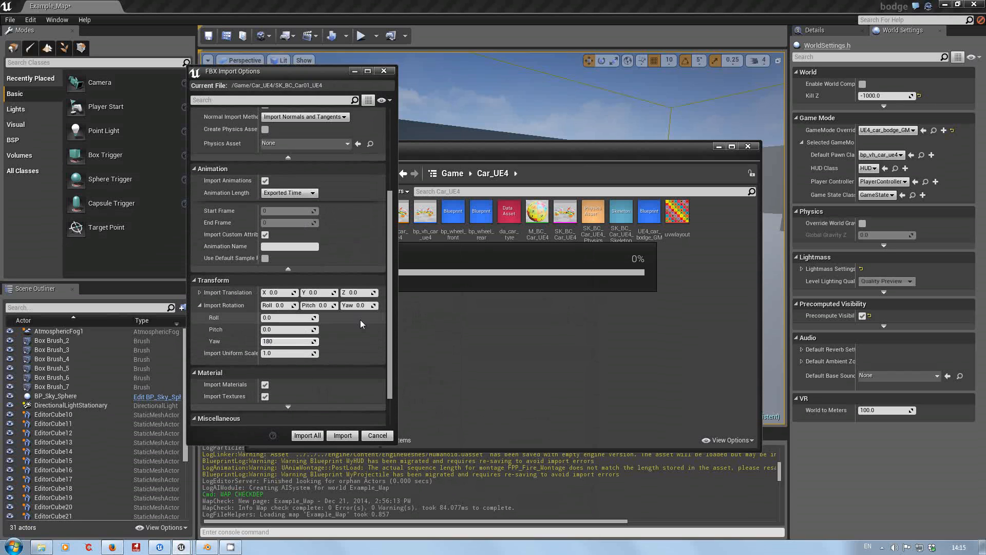
pyautogui.click(289, 406)
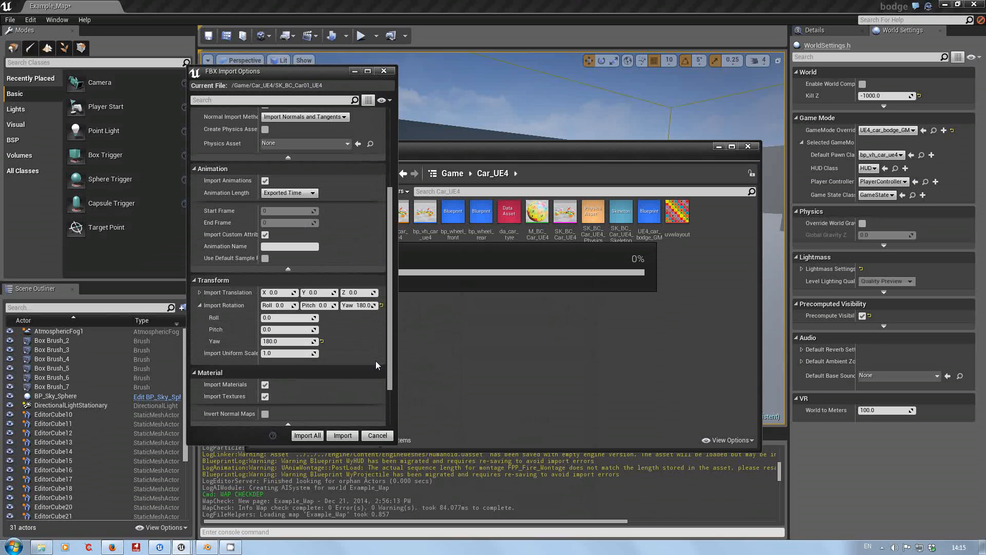
pyautogui.moveTo(389, 357); pyautogui.dragTo(394, 391)
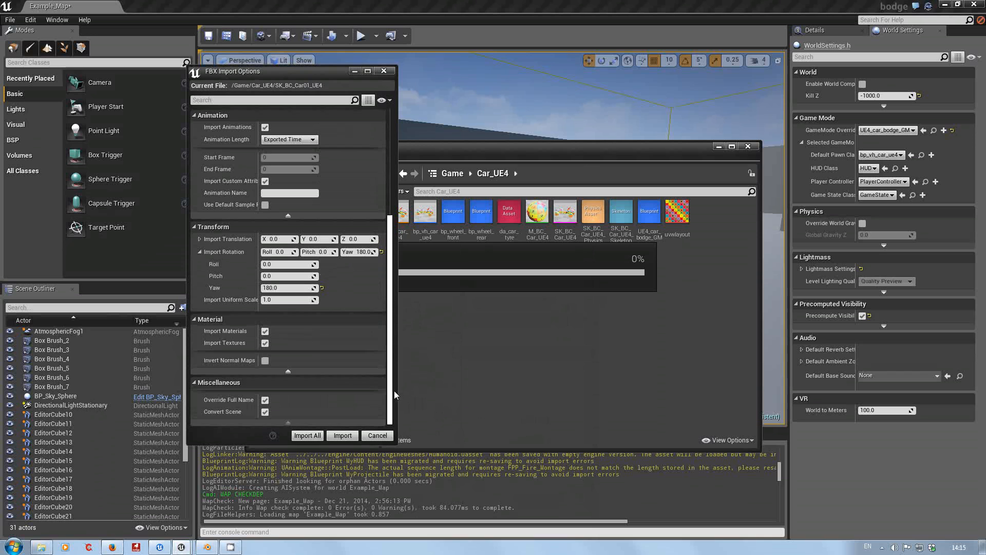
pyautogui.click(288, 372)
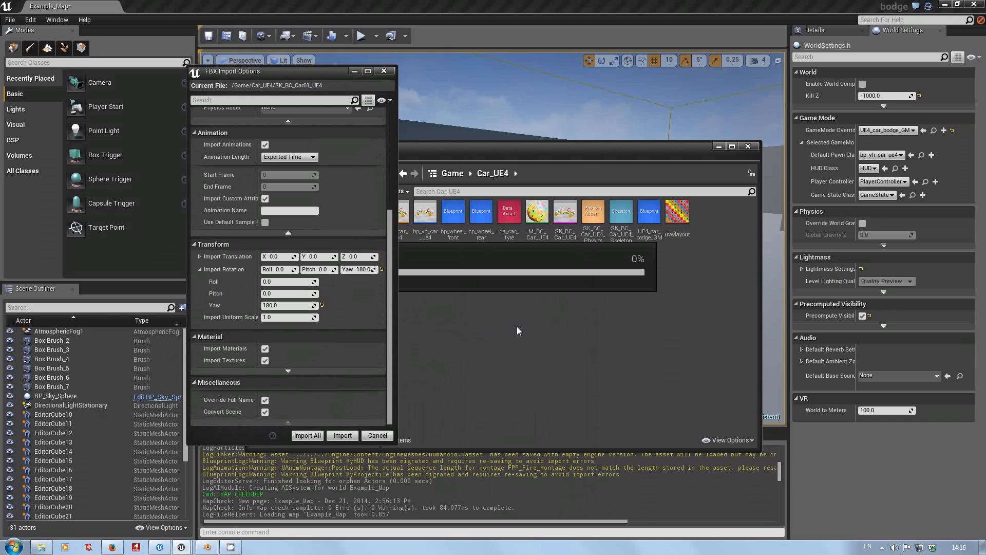
# Cancel the FBX import of SK_BC_Car01_UE4 without importing anything into the Car_UE4 folder.
pyautogui.click(379, 436)
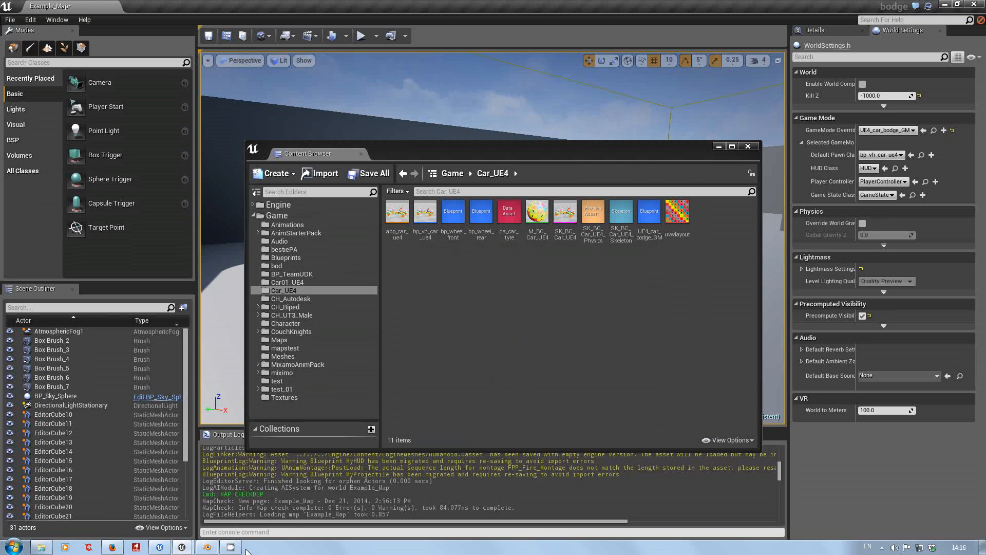
pyautogui.moveTo(233, 548)
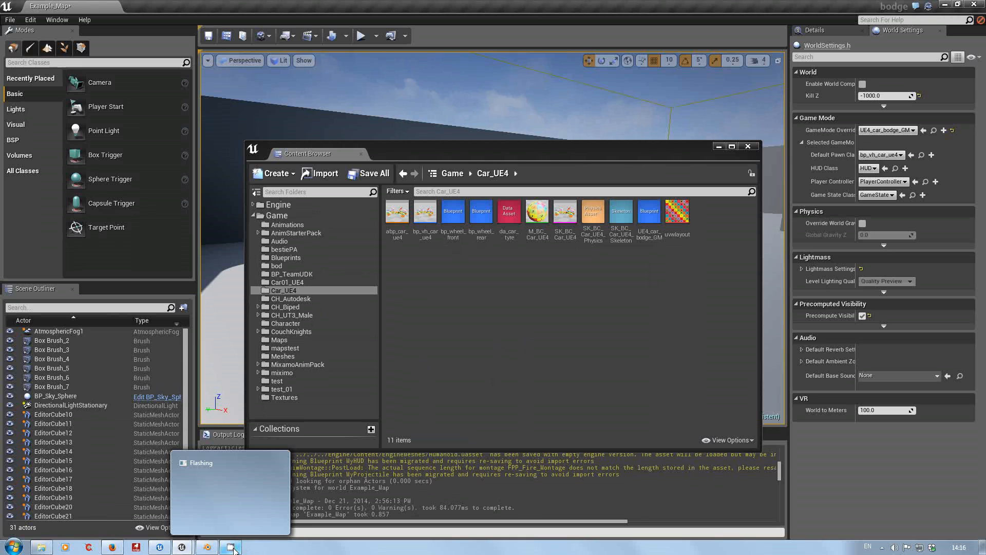
pyautogui.rightClick(882, 550)
pyautogui.click(809, 551)
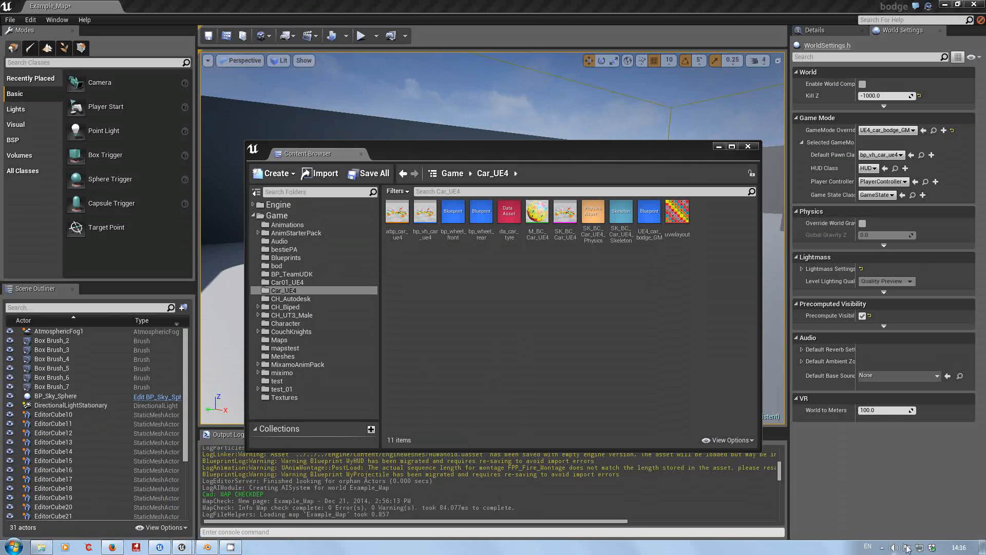
pyautogui.click(882, 547)
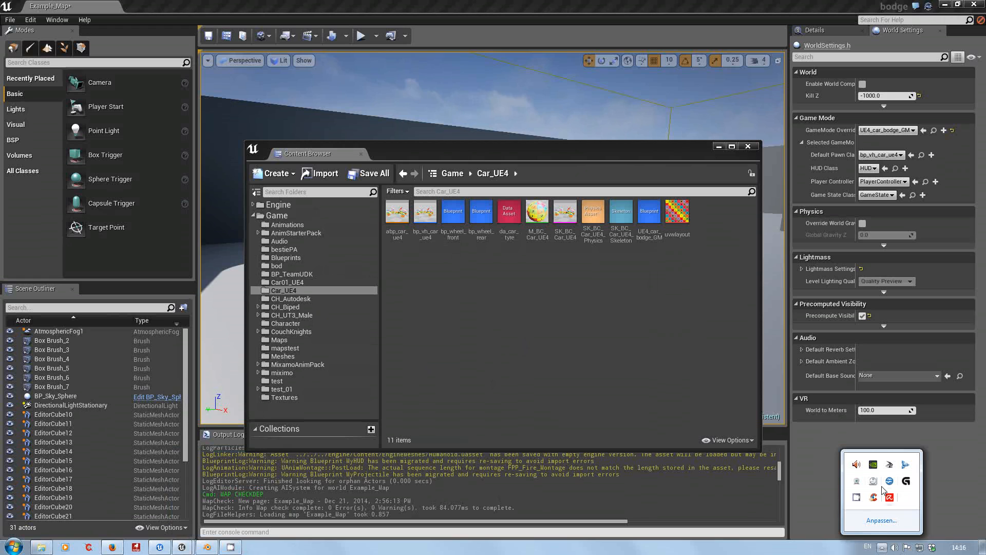
pyautogui.rightClick(856, 497)
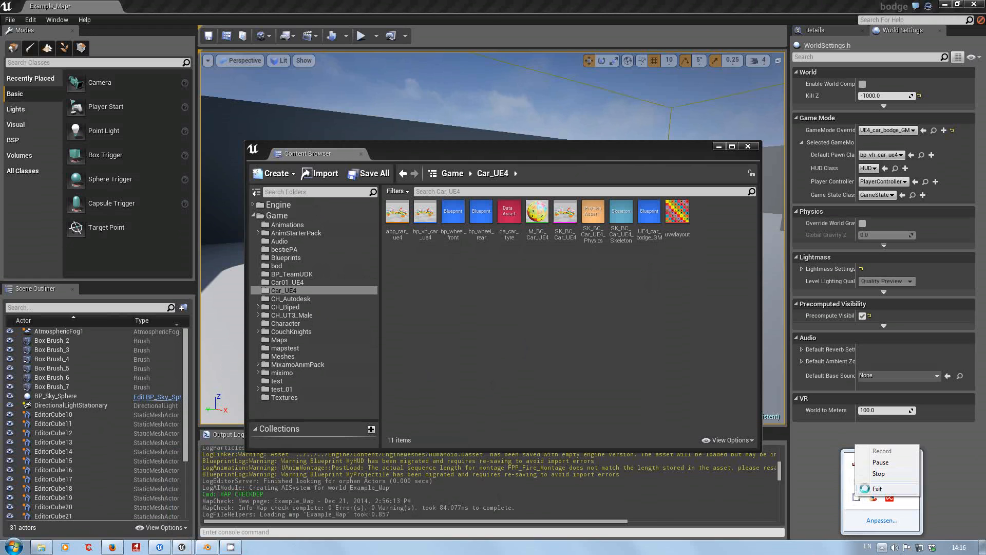
pyautogui.click(856, 497)
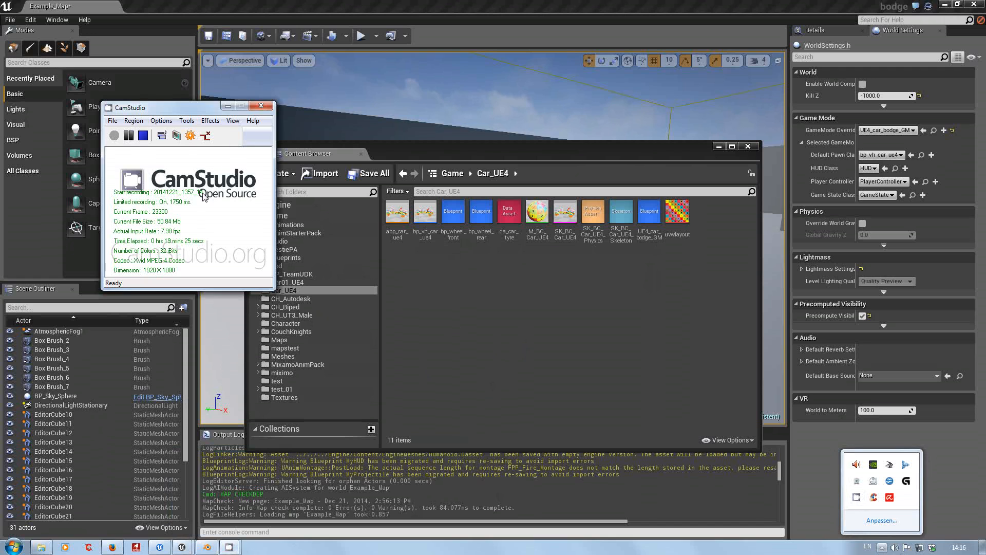
pyautogui.moveTo(150, 112); pyautogui.dragTo(95, 96)
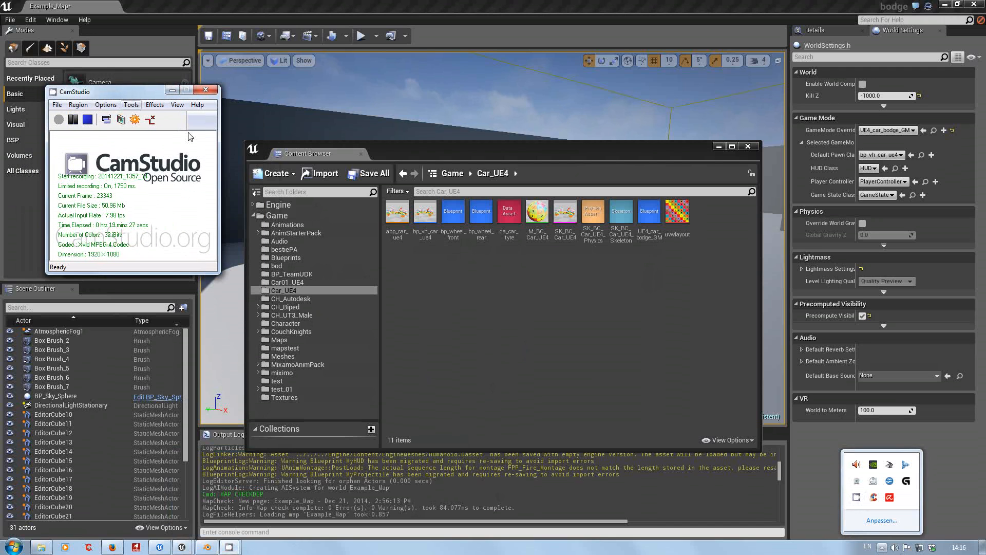